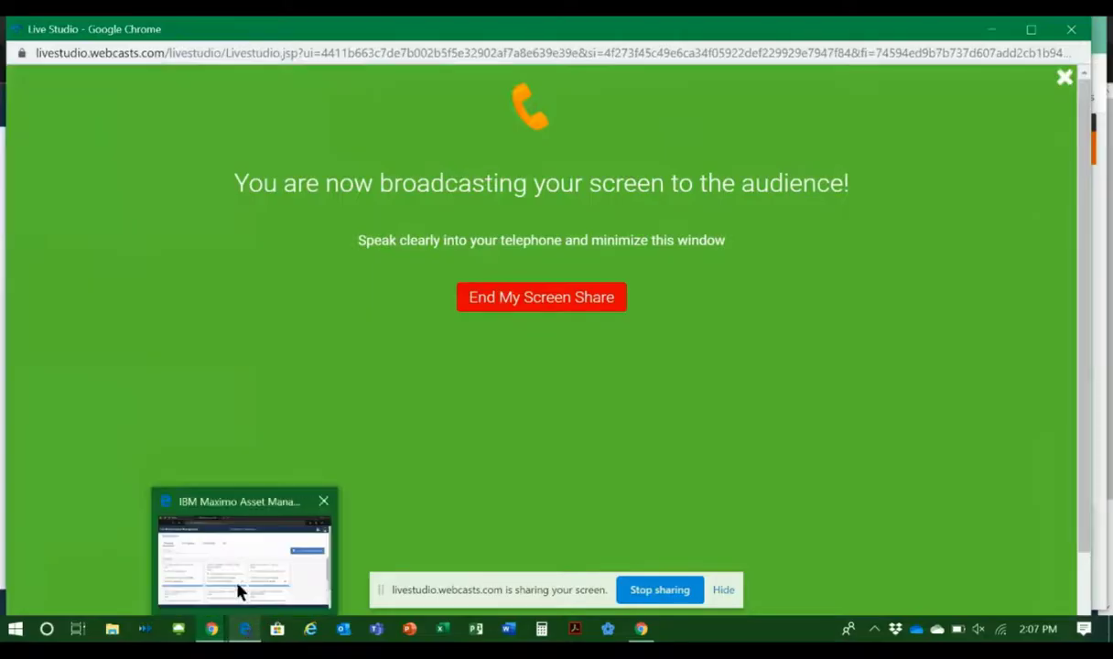
Step: In the Assets application, create an unscheduled inspection for asset 1005 using inspection form 1027, leaving the due date empty
left_click(236, 590)
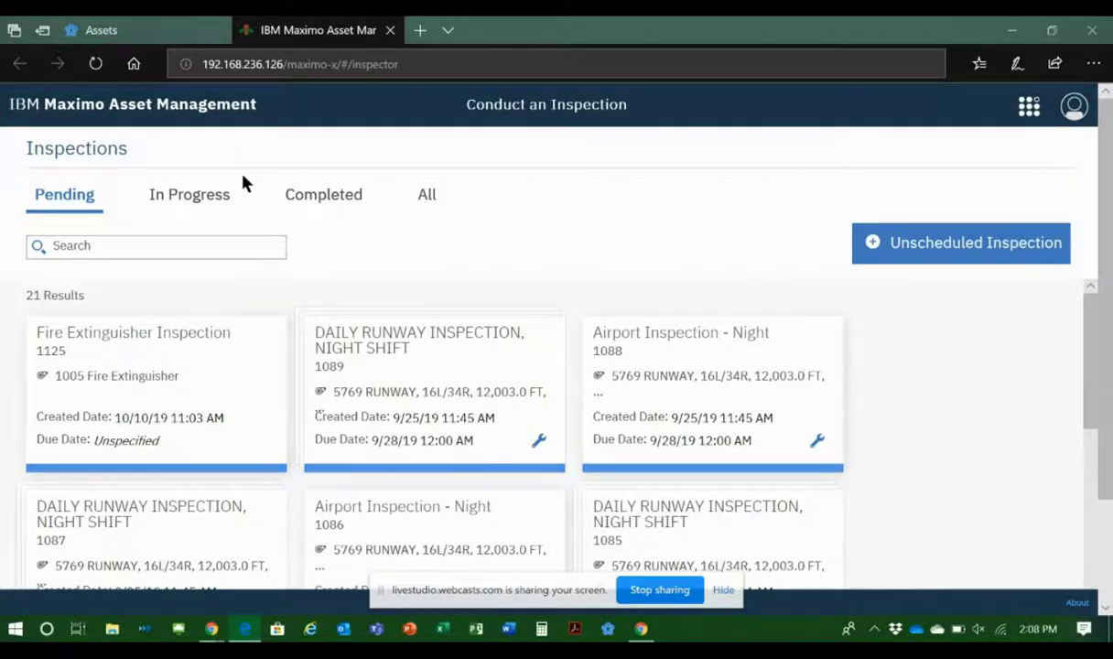
left_click(110, 37)
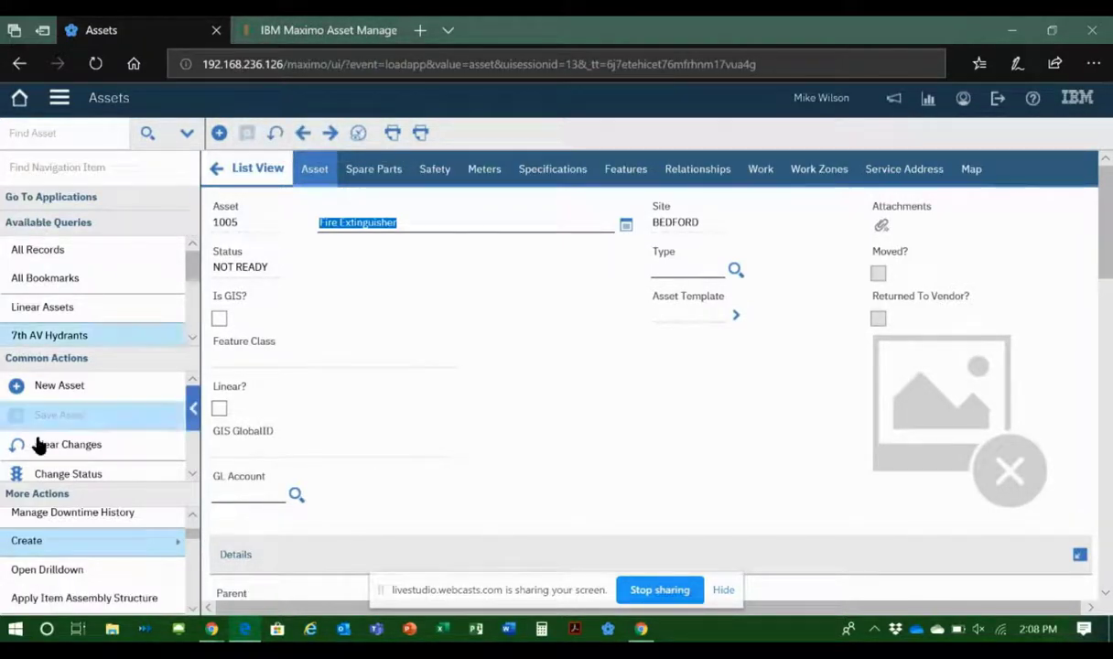
left_click(119, 544)
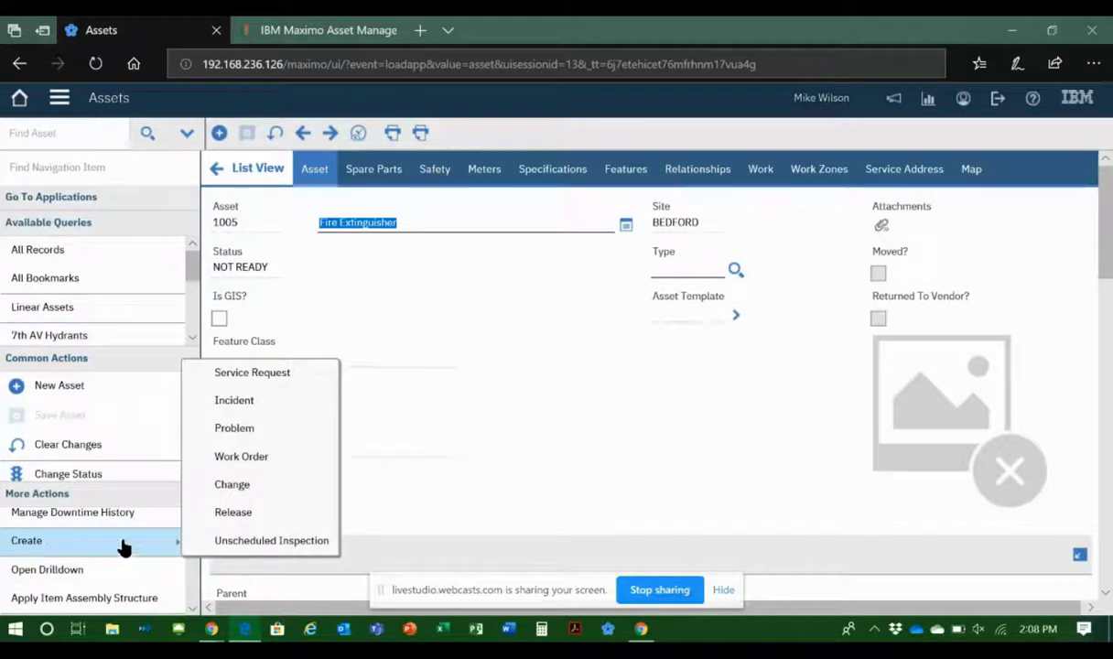
left_click(264, 544)
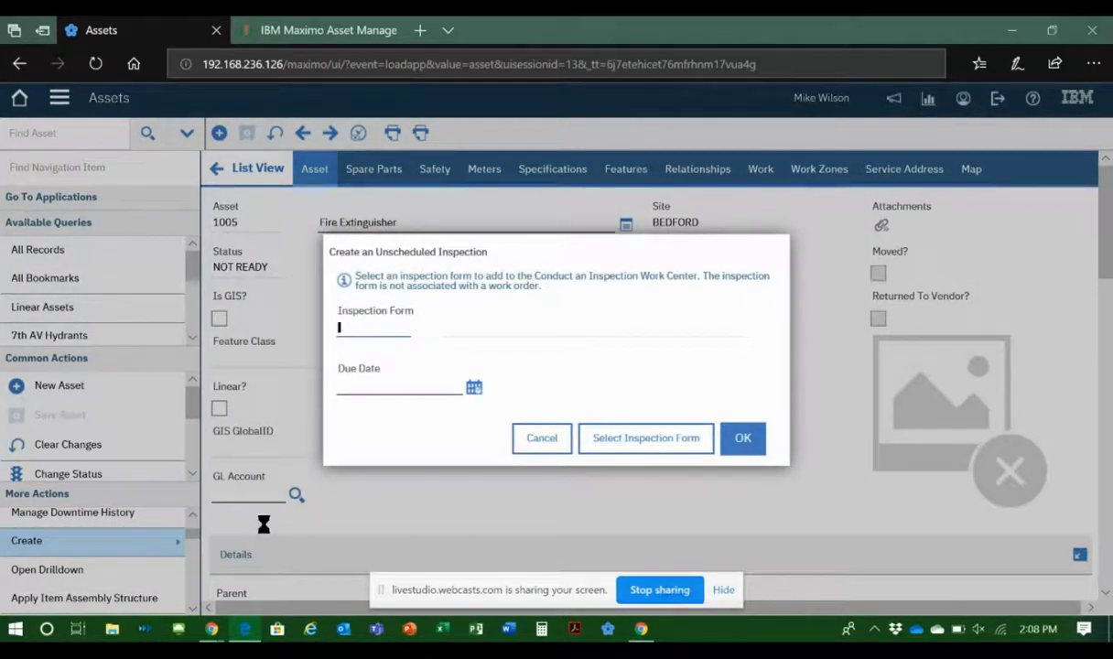
type("1027")
key("Tab")
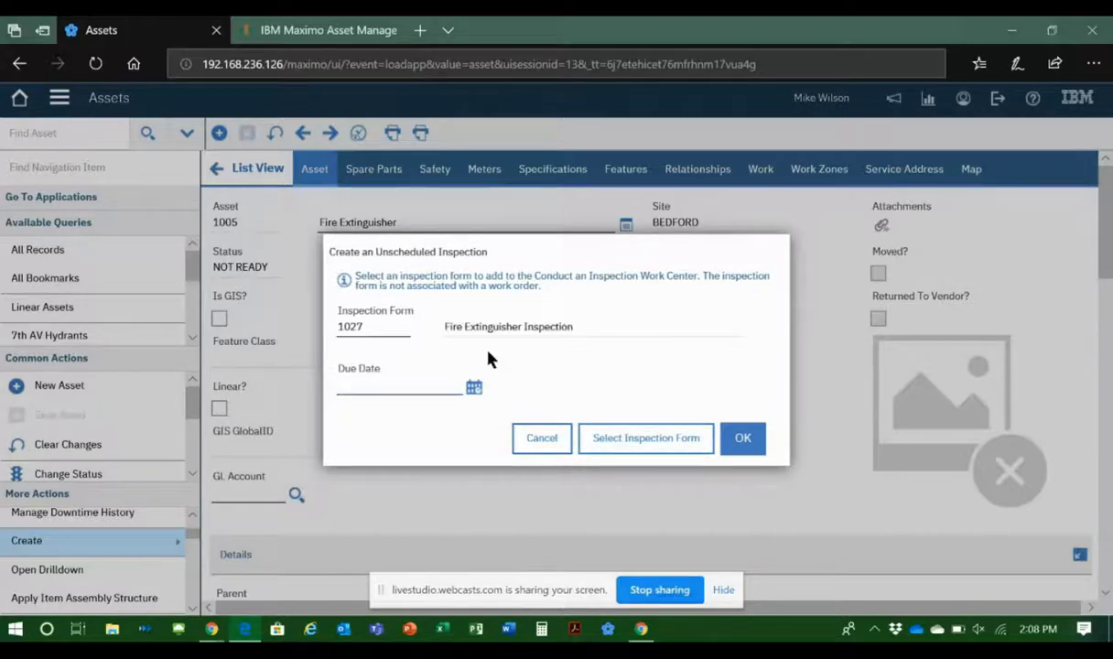
left_click(749, 448)
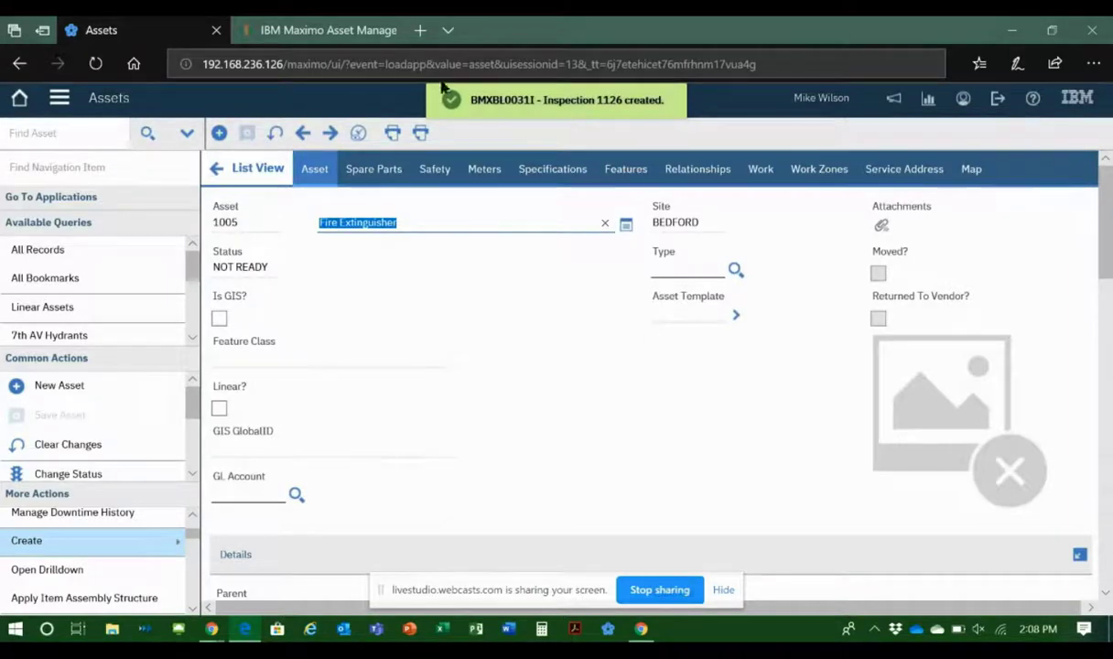
Step: Open pending Fire Extinguisher Inspection 1125 for asset 1005 in the Conduct an Inspection work center and start it
left_click(335, 33)
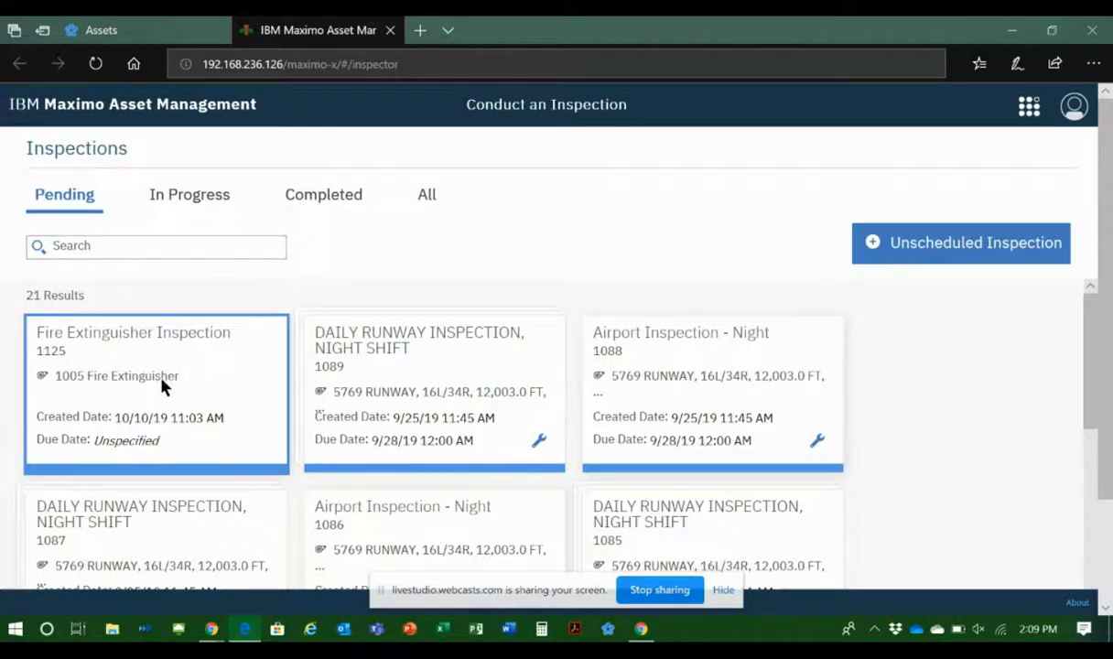
mouse_move(165, 387)
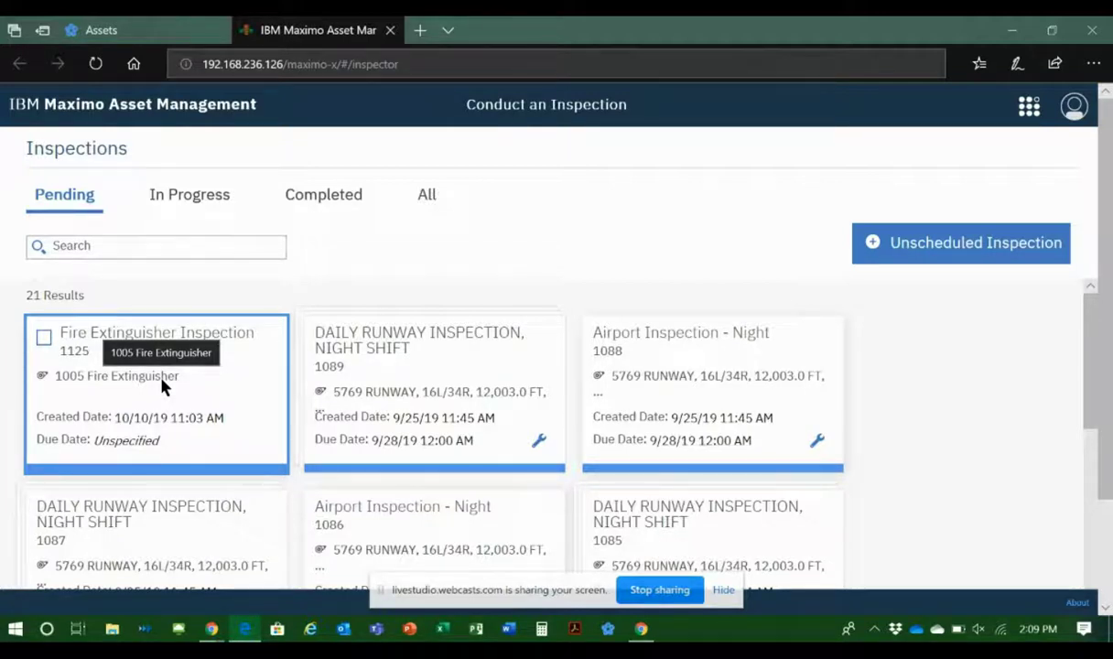
left_click(217, 387)
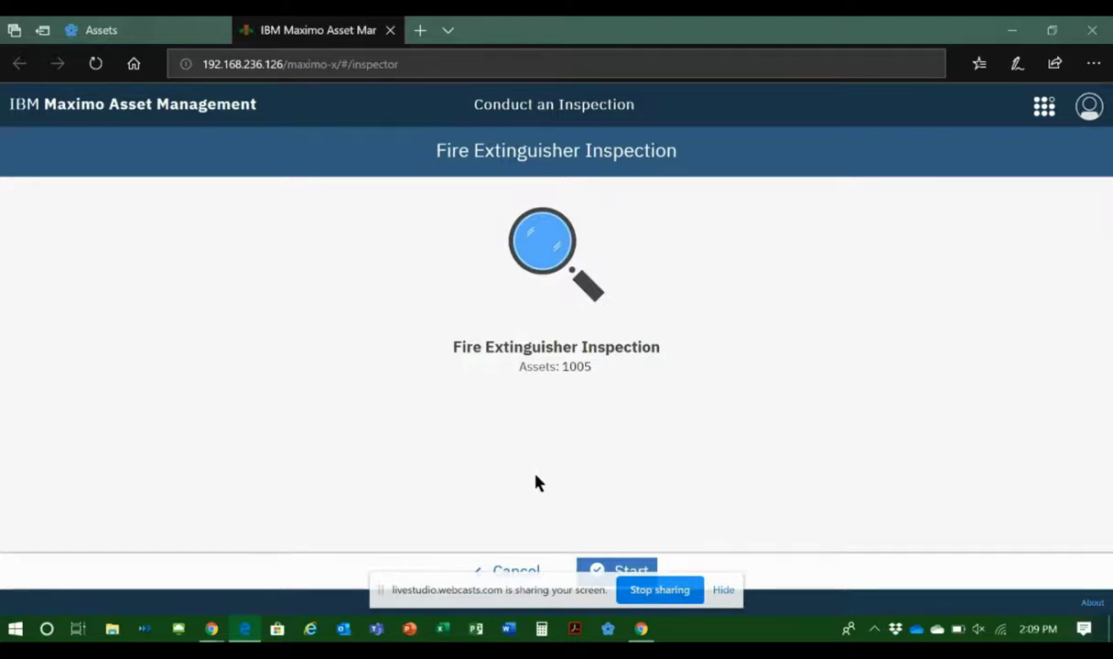
left_click(609, 567)
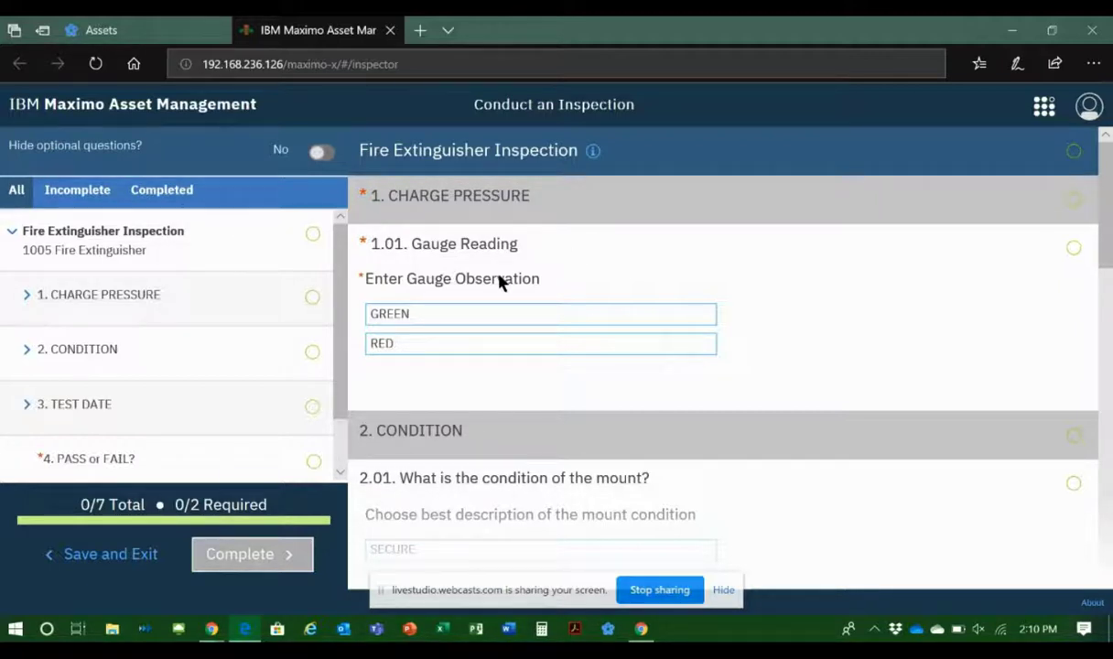
Step: Answer the gauge reading question with GREEN and the mount condition question with SECURE
left_click(462, 322)
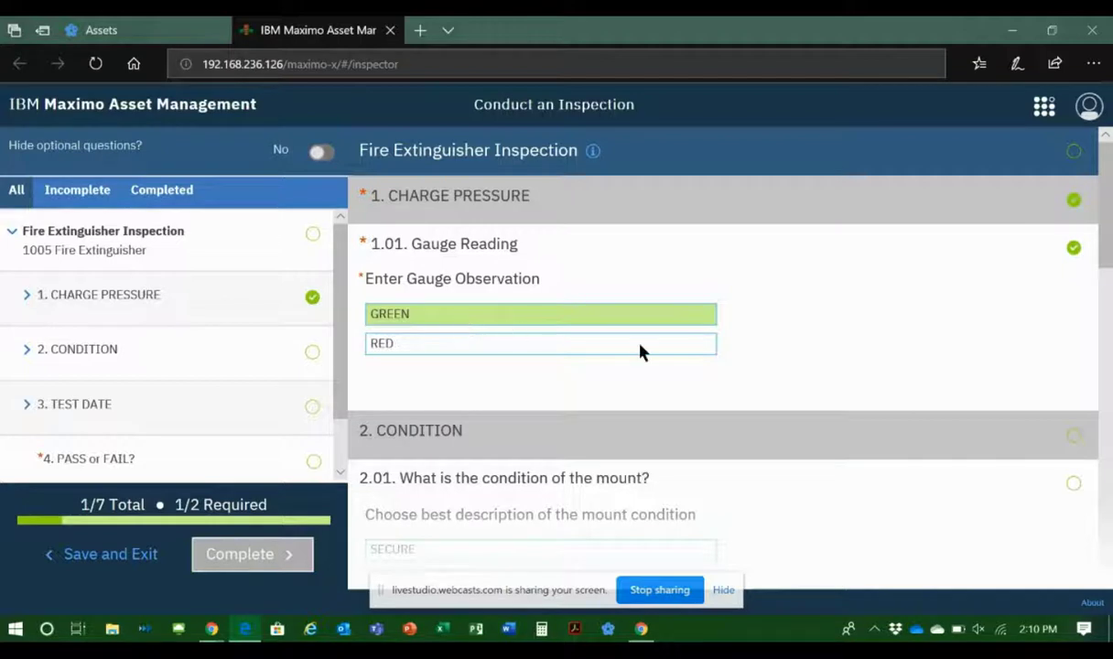
scroll(860, 360, "down", 1)
left_click(860, 360)
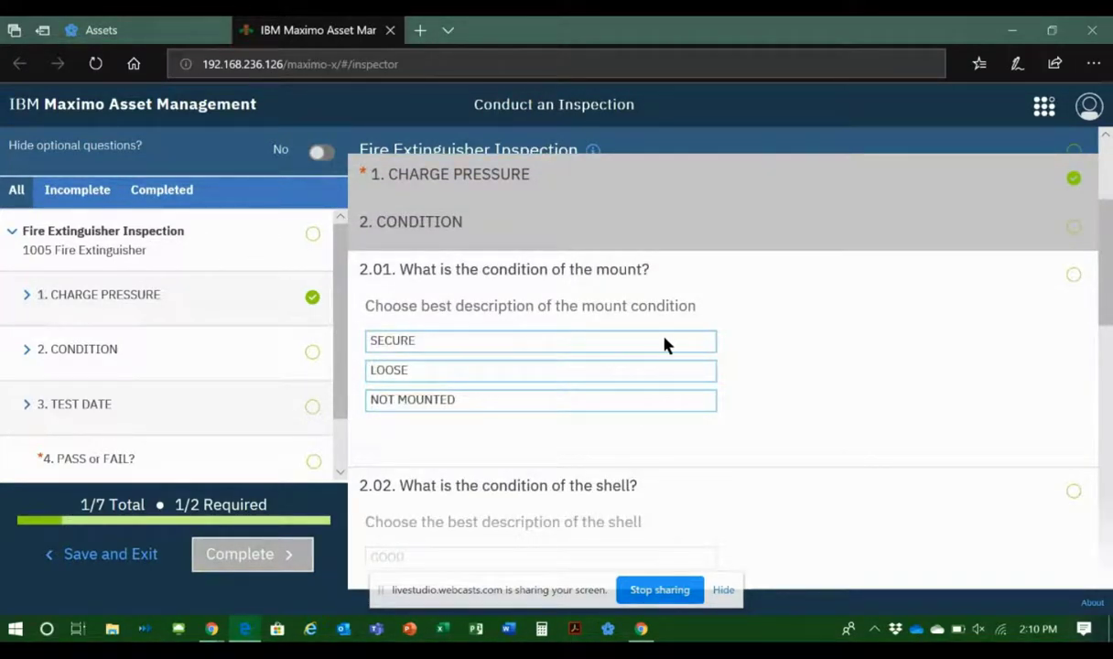
left_click(406, 349)
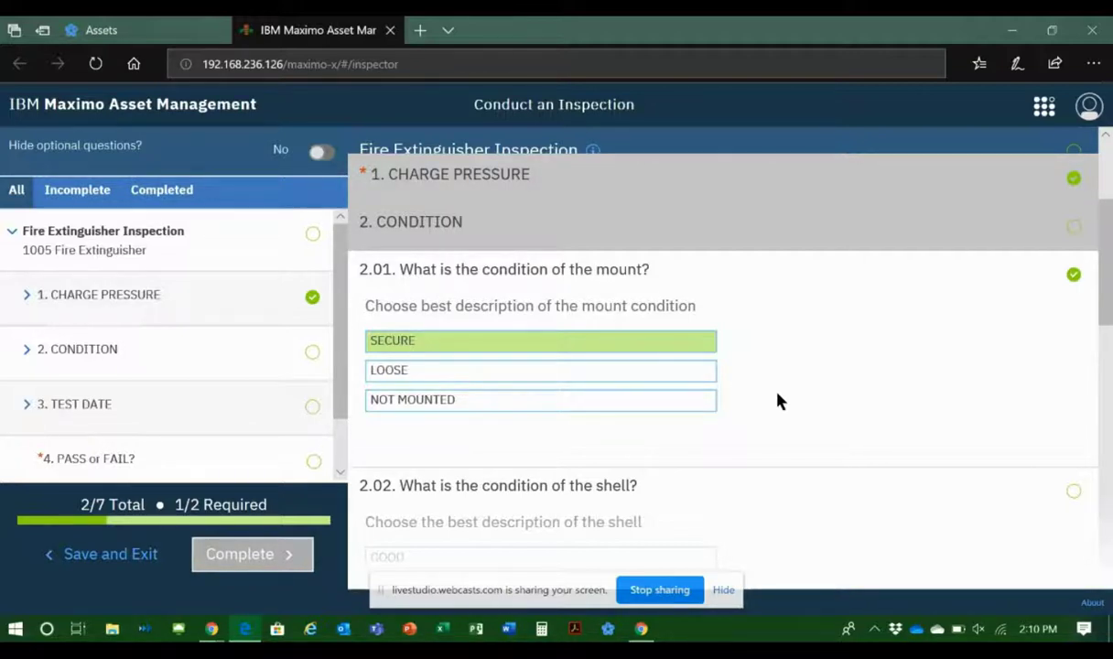
Step: Rate the shell condition as GOOD and answer YES to the locking pin being in place and secure
scroll(777, 400, "down", 2)
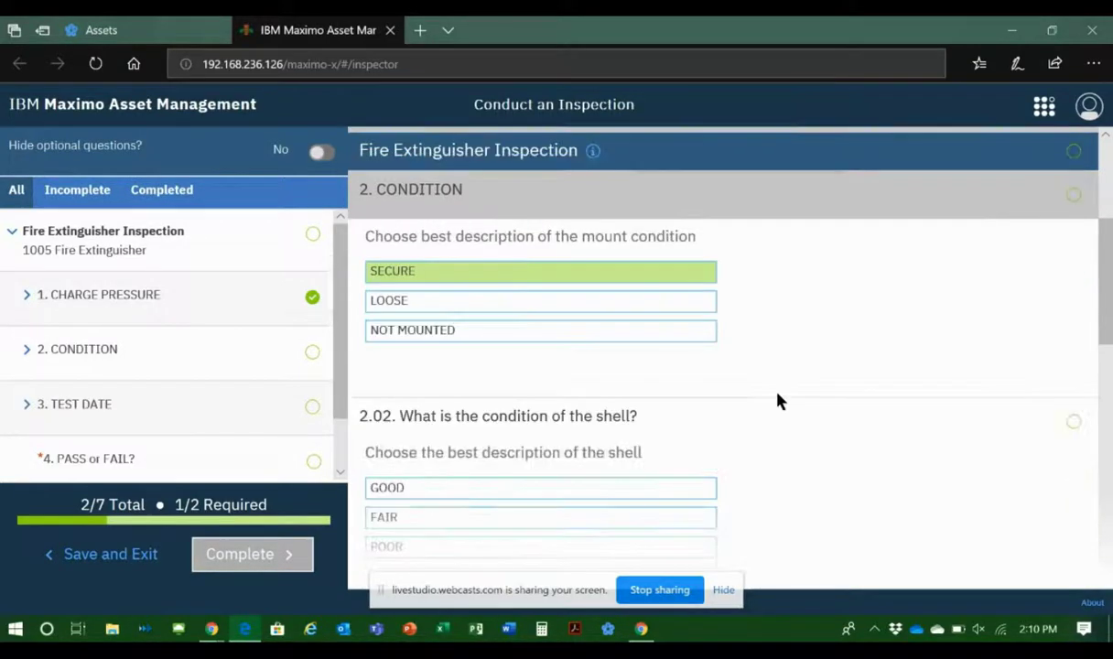
scroll(777, 401, "down", 2)
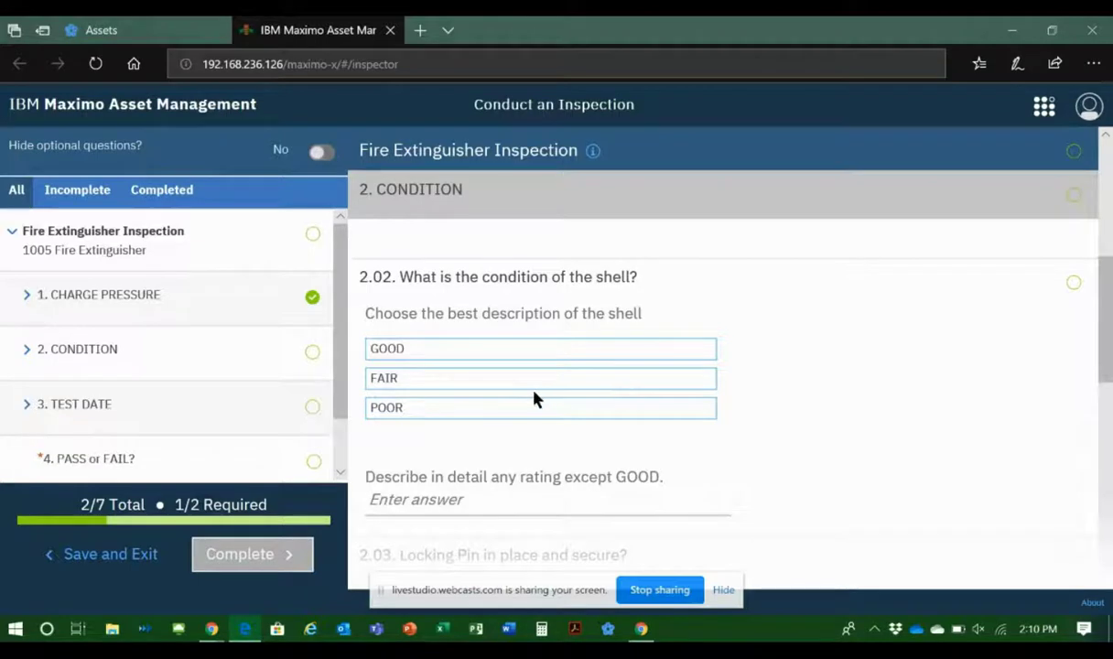
left_click(540, 356)
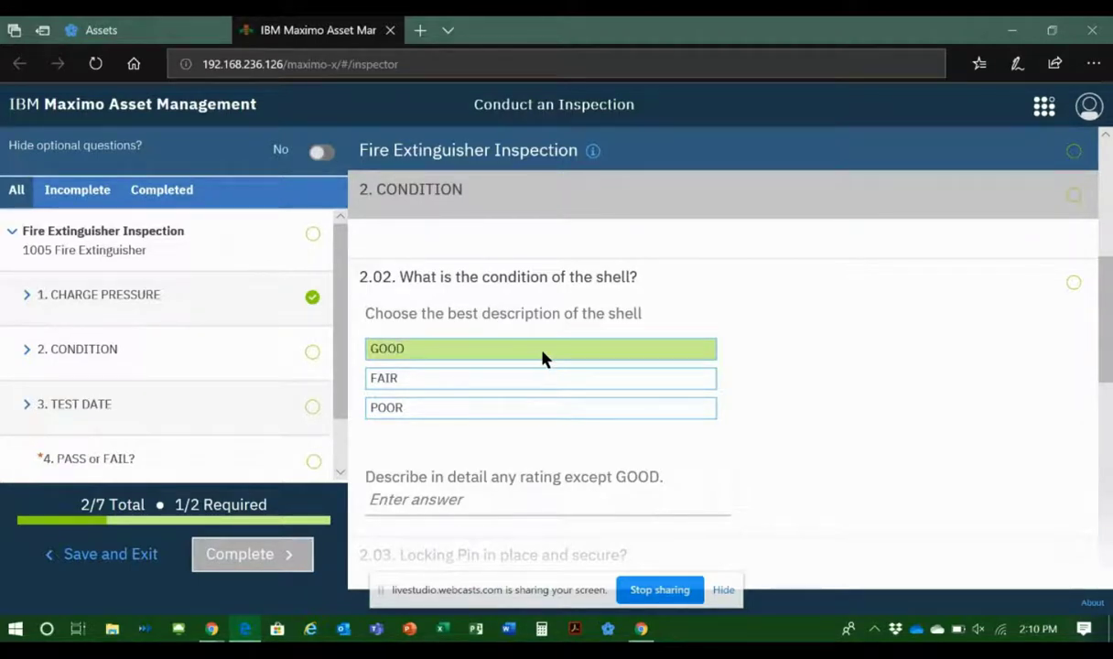
scroll(805, 398, "down", 3)
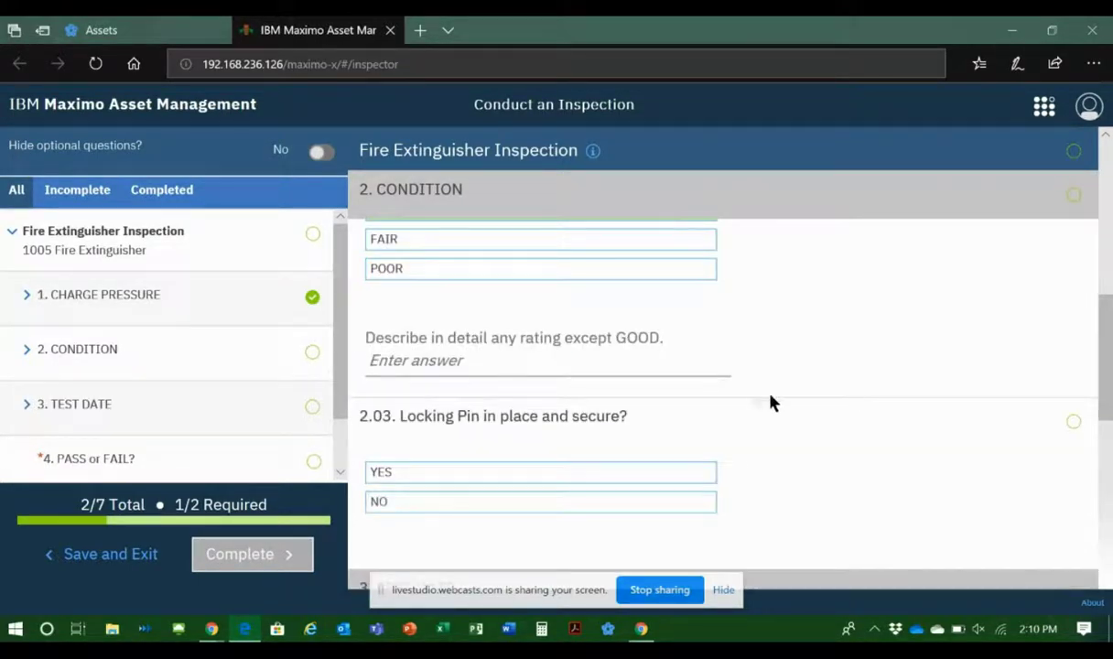
scroll(851, 371, "up", 2)
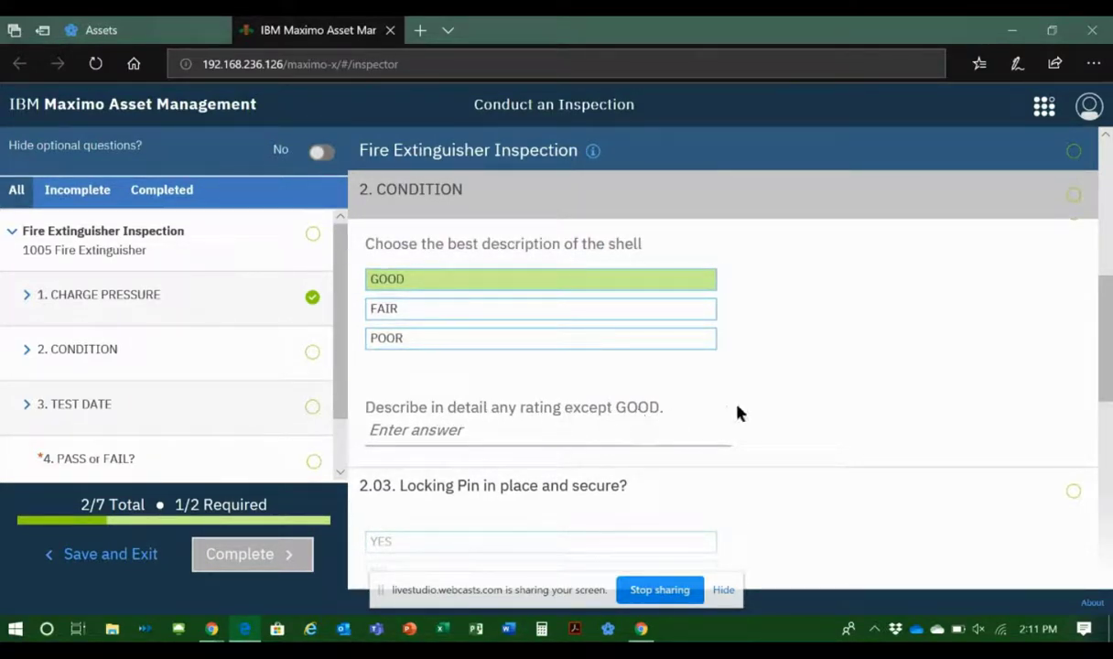
scroll(870, 342, "down", 3)
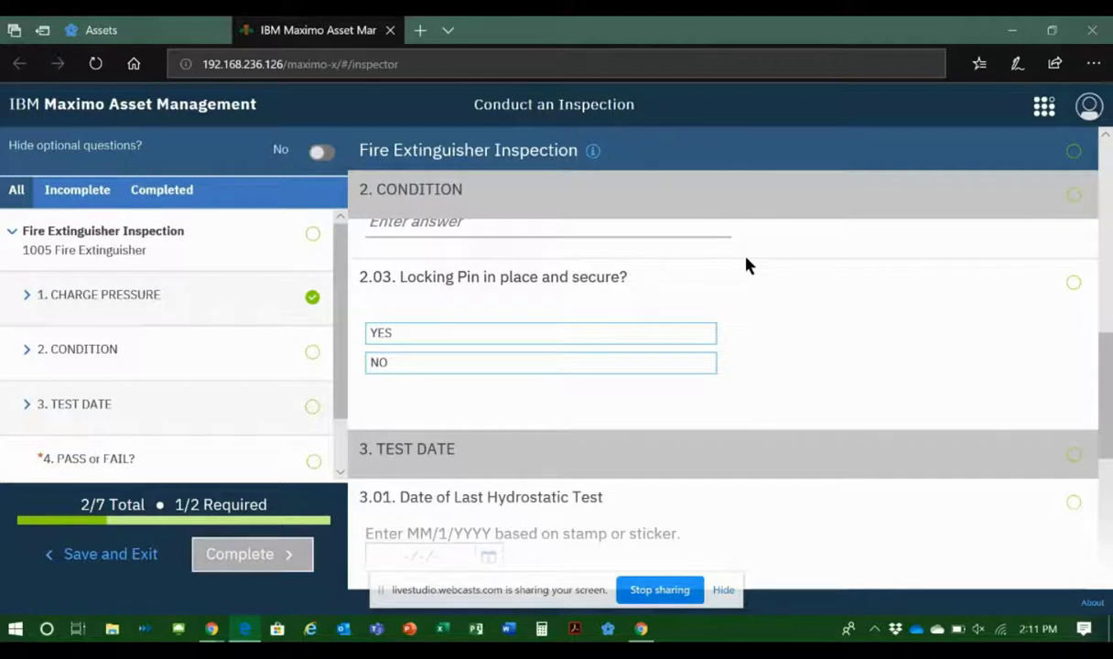
left_click(469, 336)
Step: Set the date of the last hydrostatic test to 8/6/19 and mark the inspection as PASS
scroll(952, 363, "down", 2)
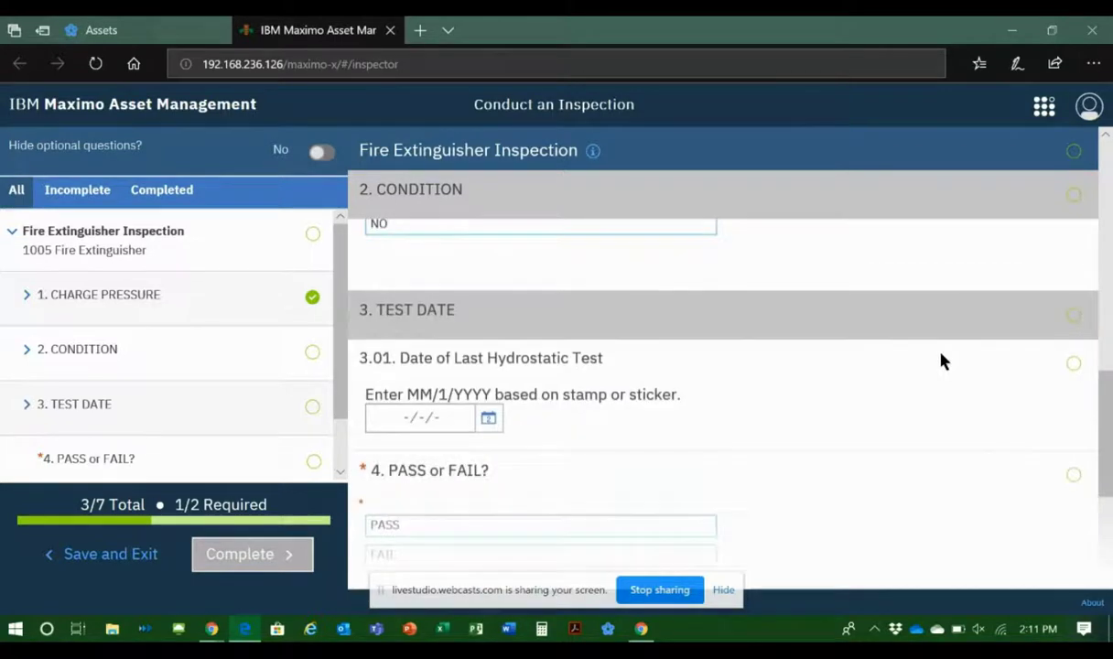
scroll(833, 402, "down", 1)
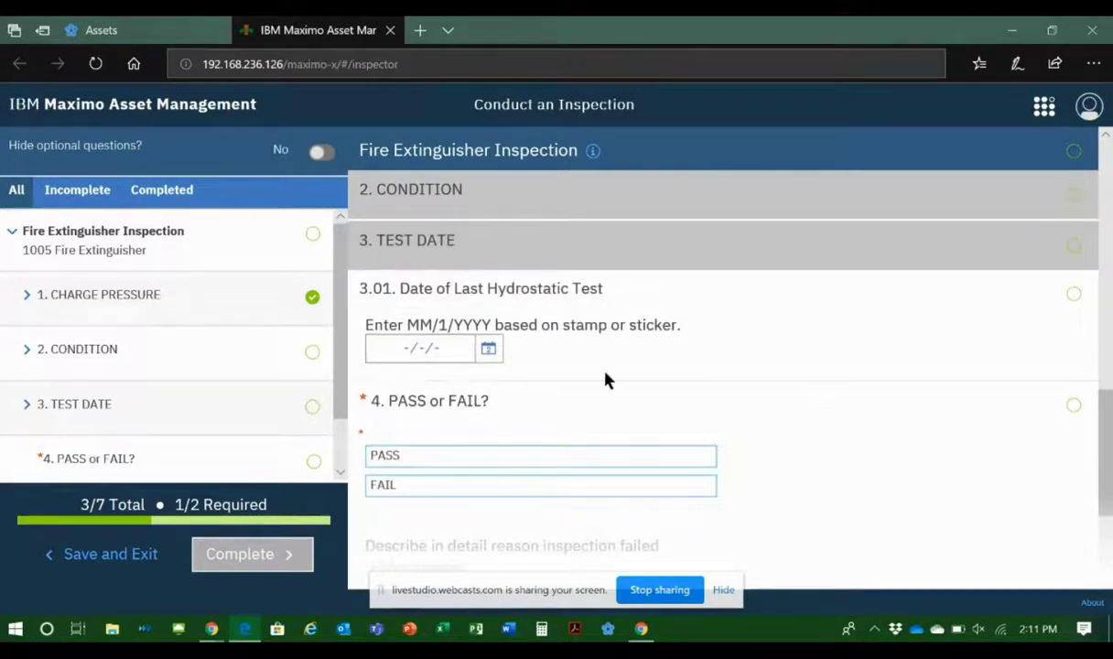
left_click(489, 353)
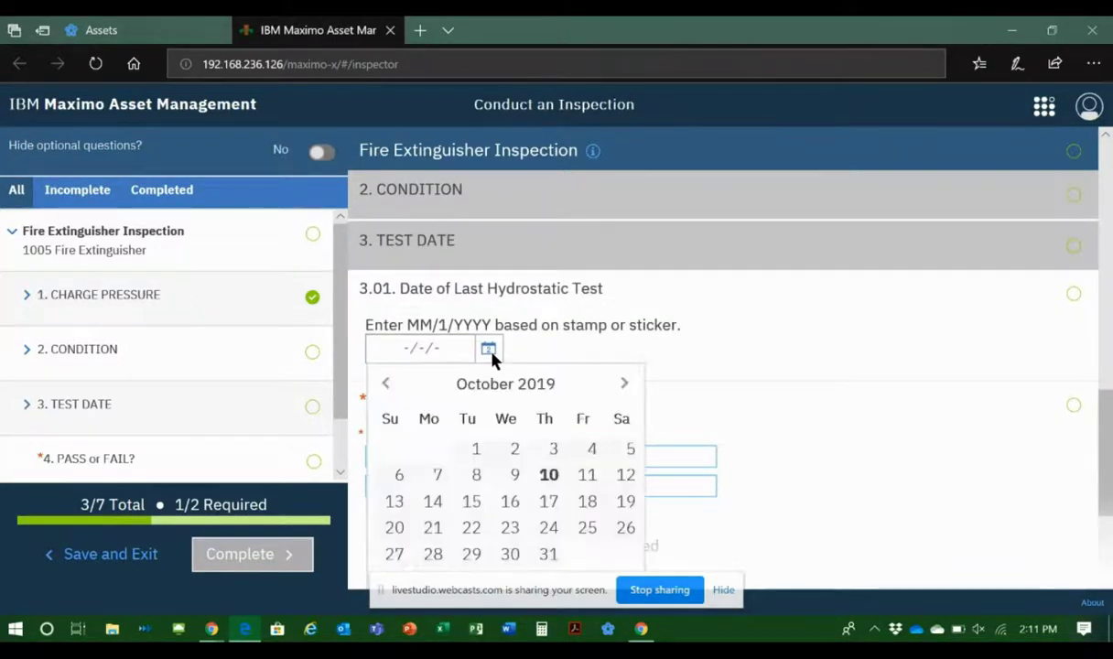
left_click(386, 384)
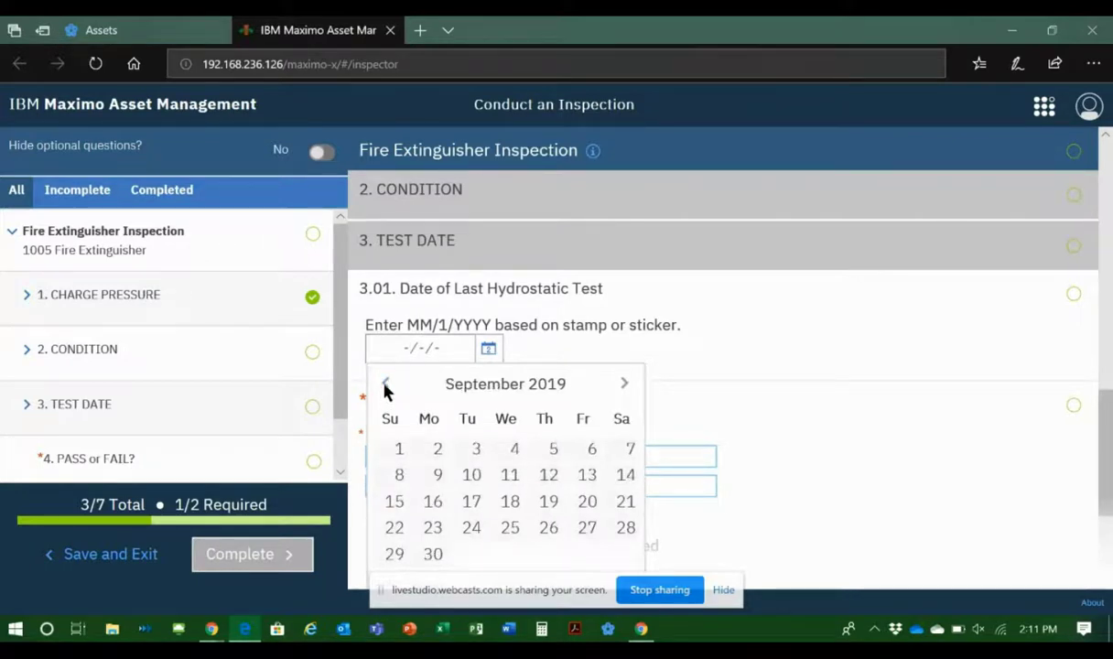
left_click(385, 384)
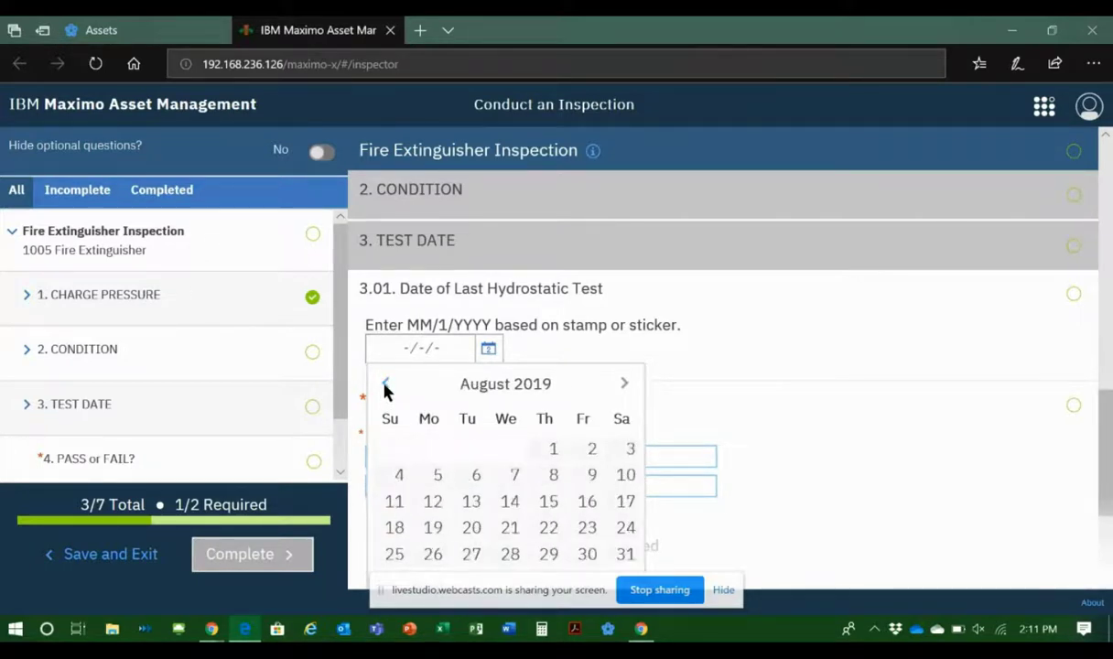
left_click(476, 476)
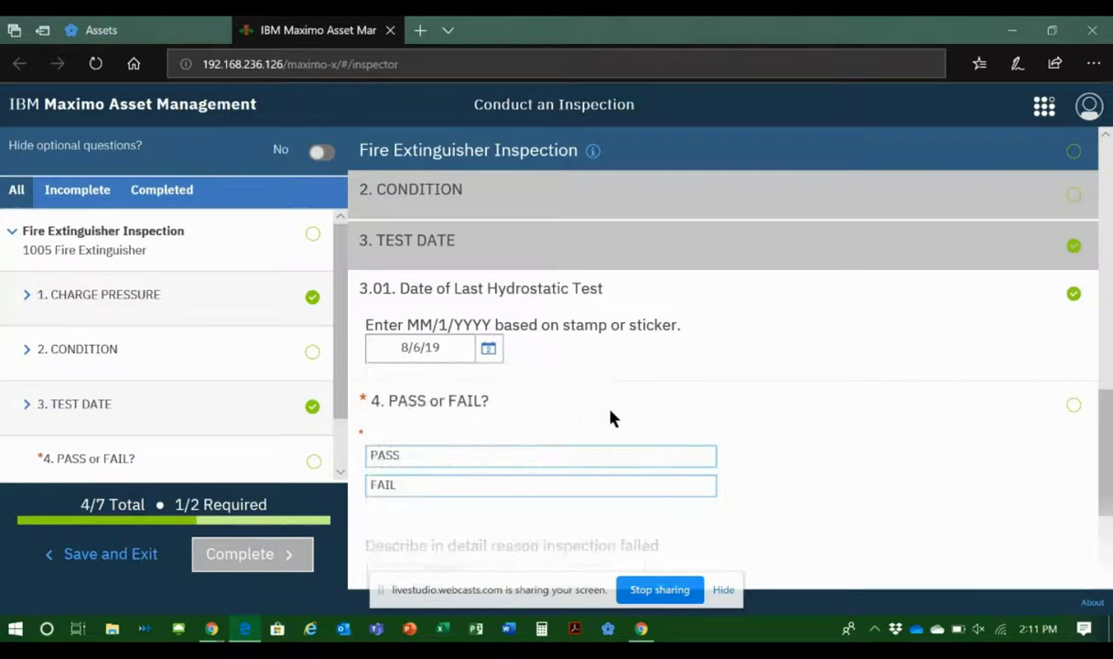
left_click(568, 455)
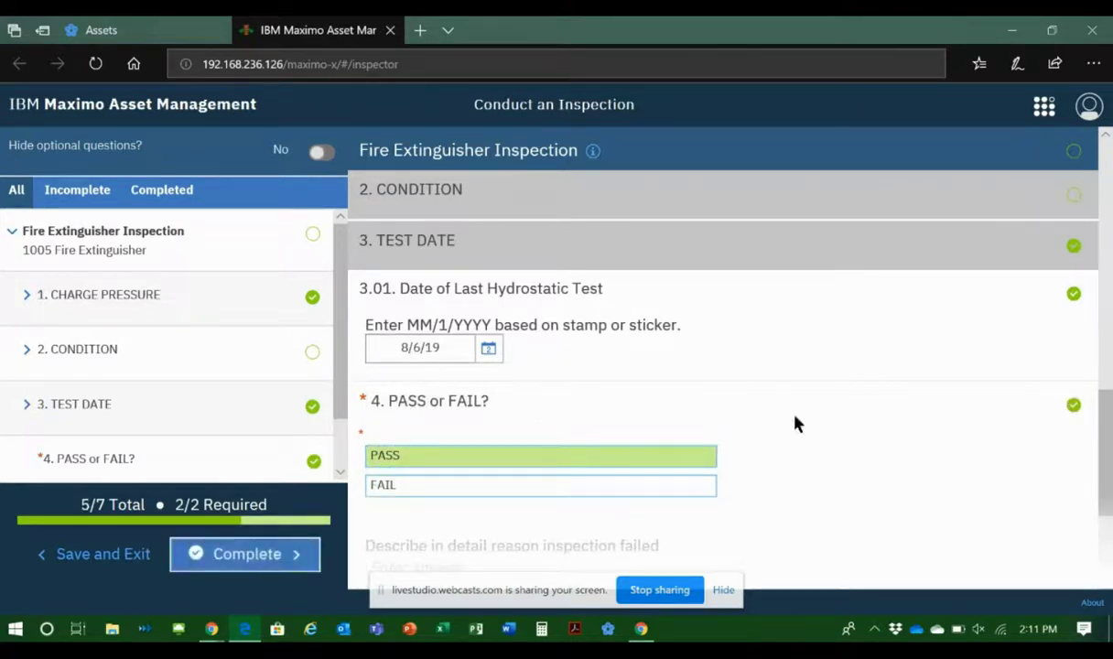
scroll(987, 425, "down", 2)
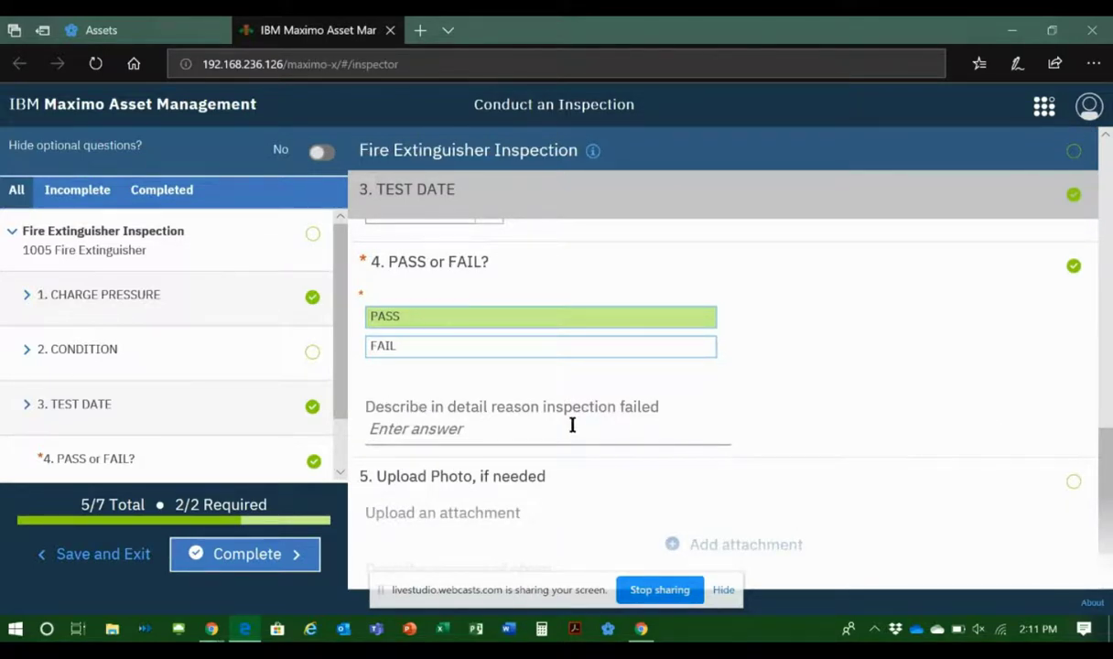
scroll(601, 427, "down", 1)
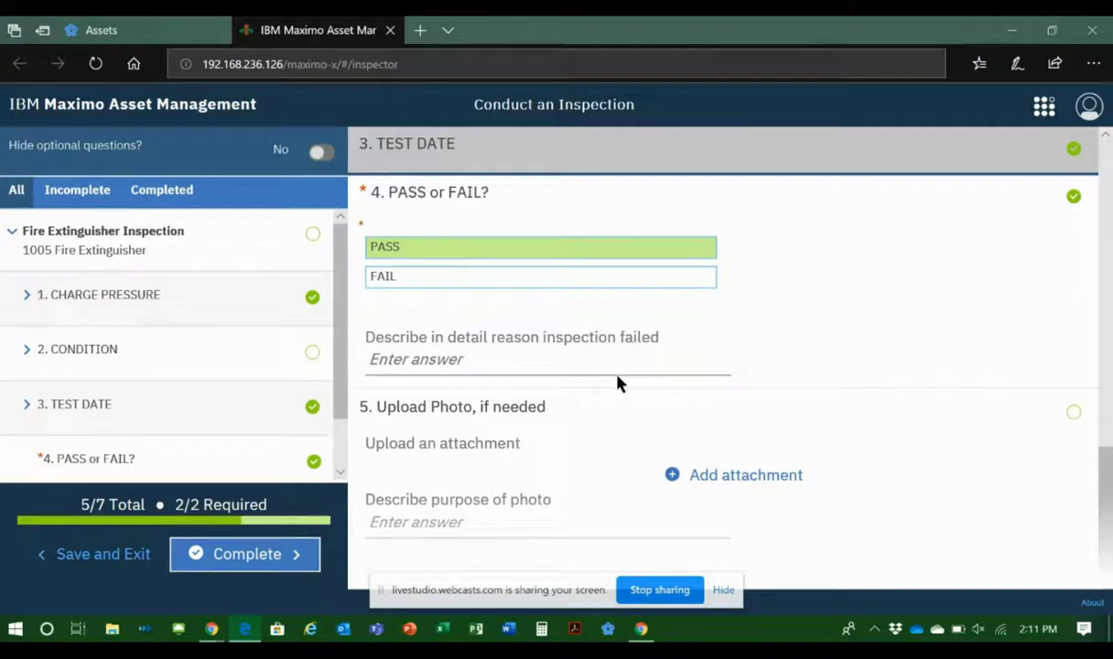
scroll(908, 361, "down", 1)
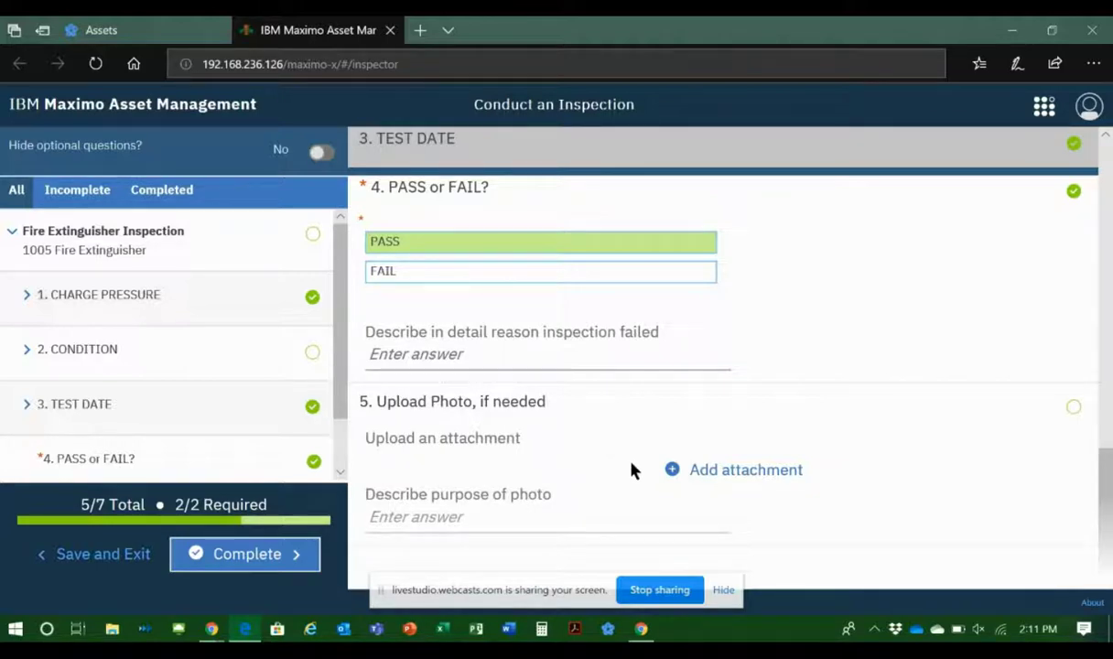
left_click(732, 474)
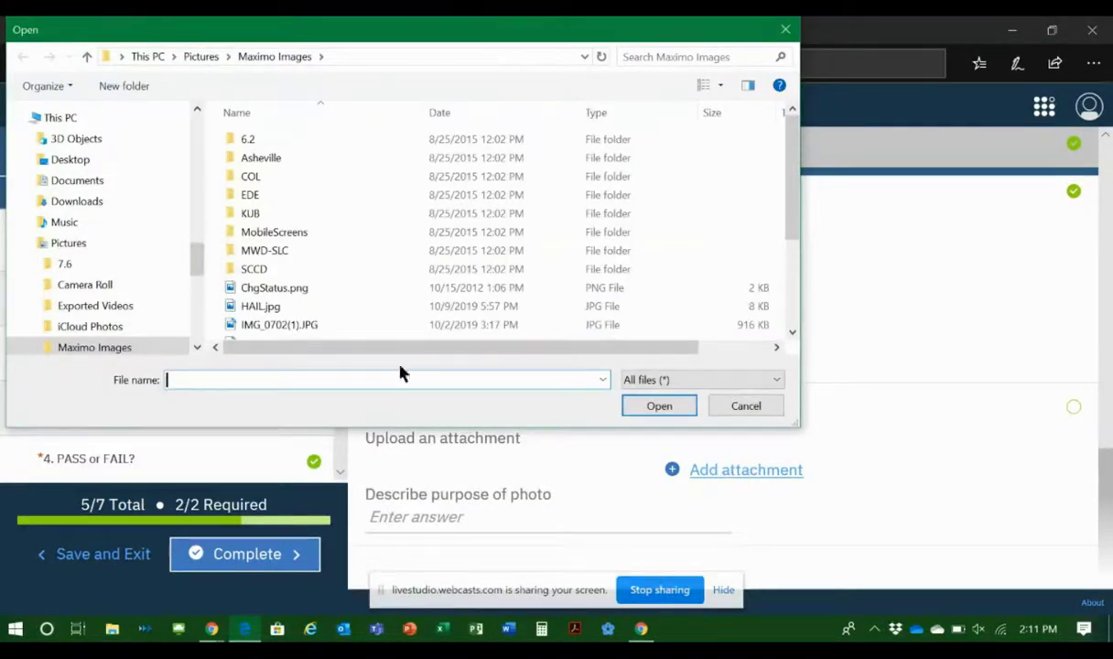
left_click(73, 246)
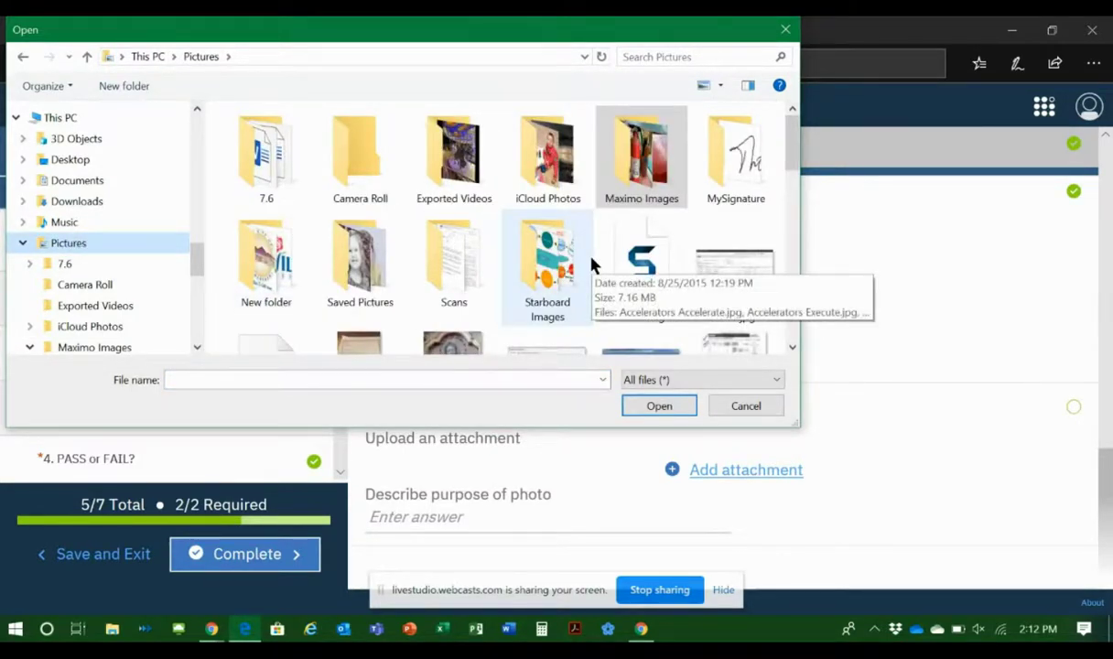
double_click(618, 187)
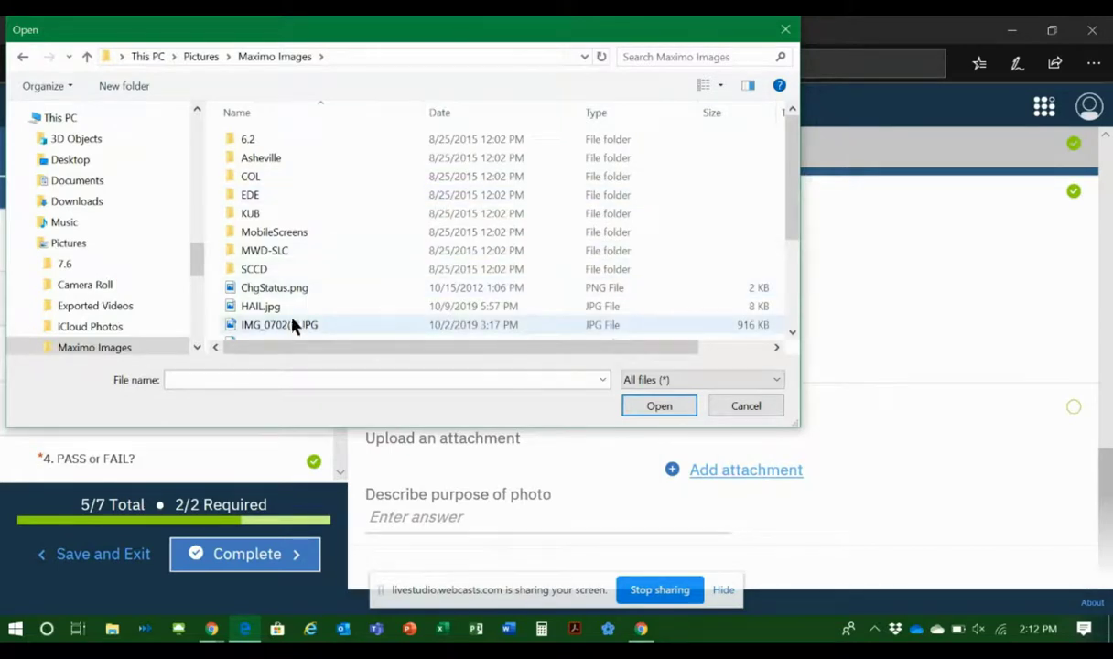
scroll(293, 311, "down", 2)
scroll(305, 318, "down", 1)
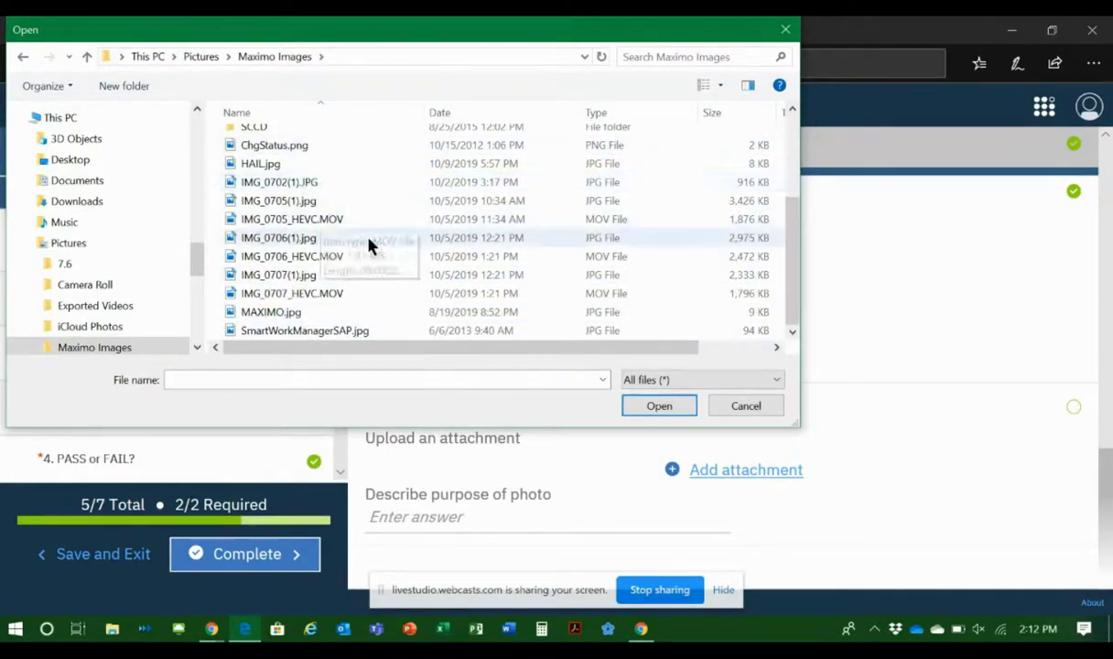
left_click_drag(792, 244, 796, 122)
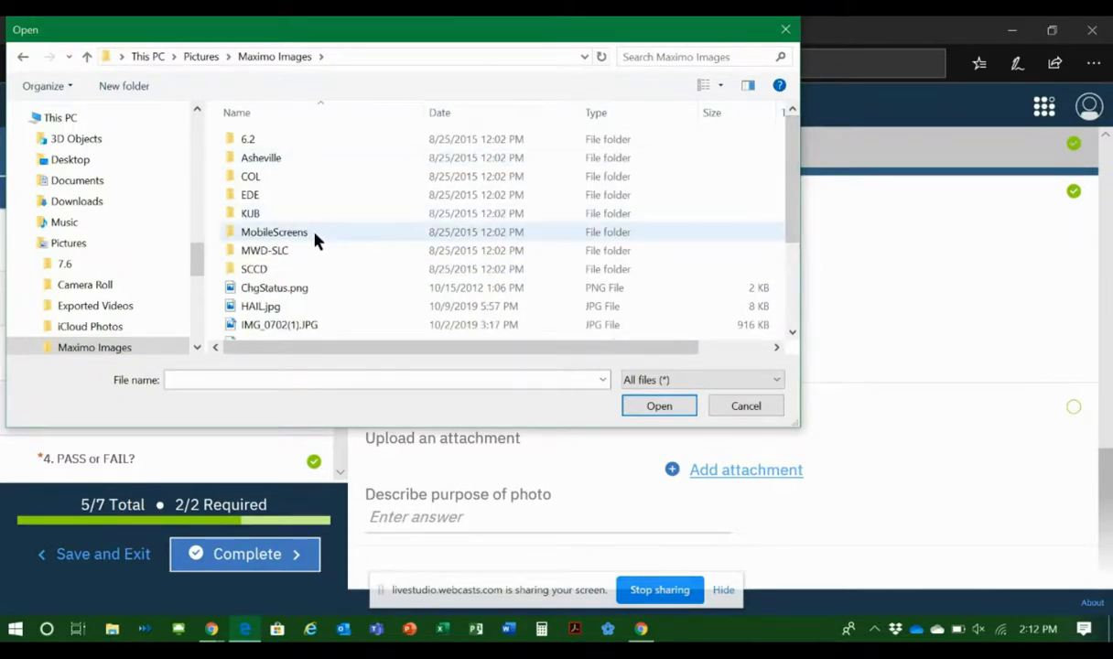
scroll(447, 244, "down", 3)
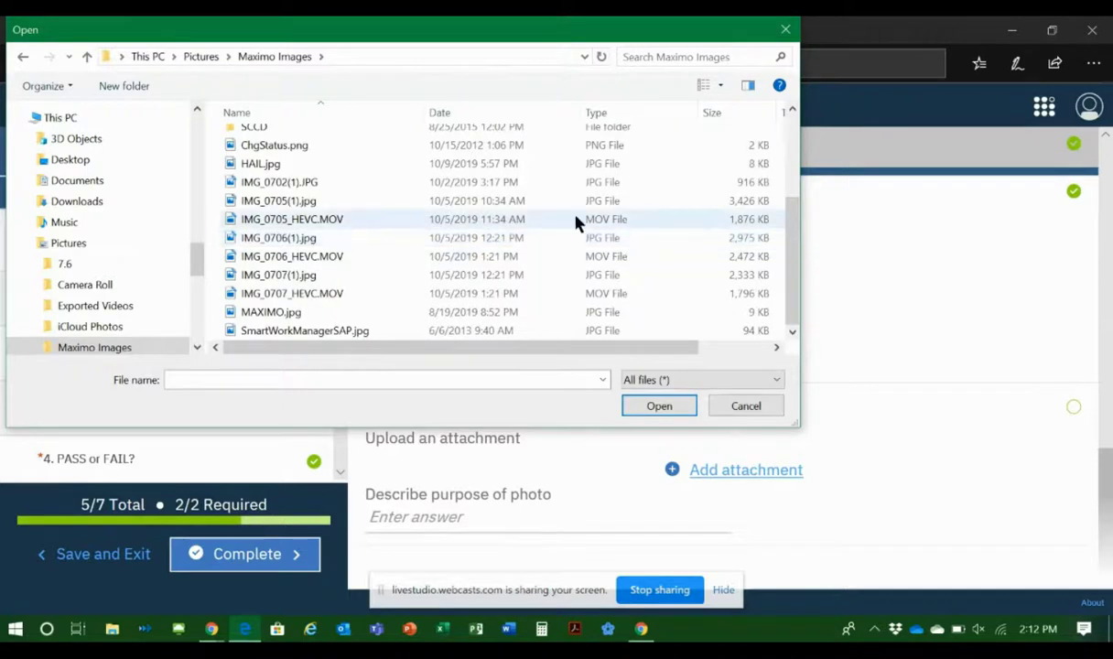
left_click(471, 113)
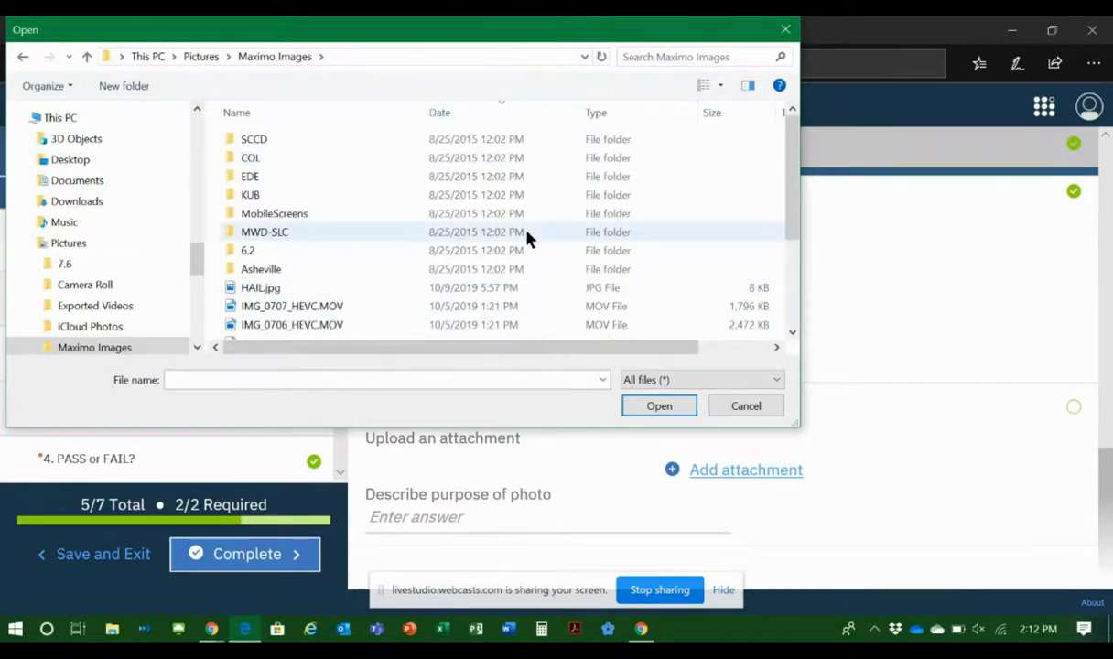
scroll(518, 210, "down", 3)
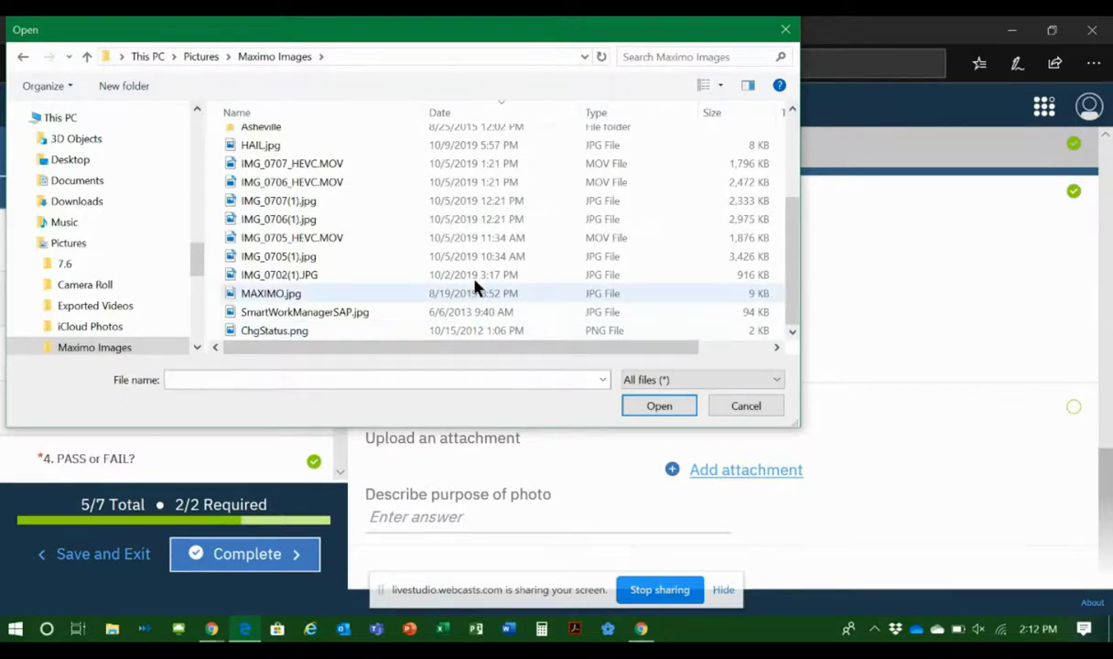
scroll(477, 286, "up", 1)
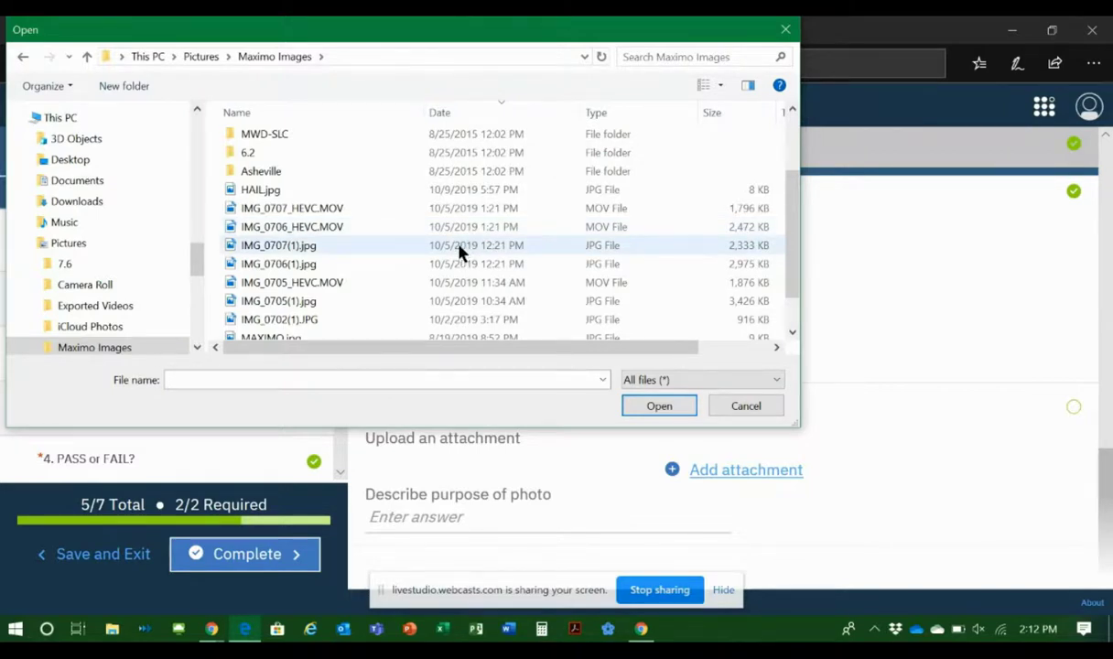
left_click(751, 408)
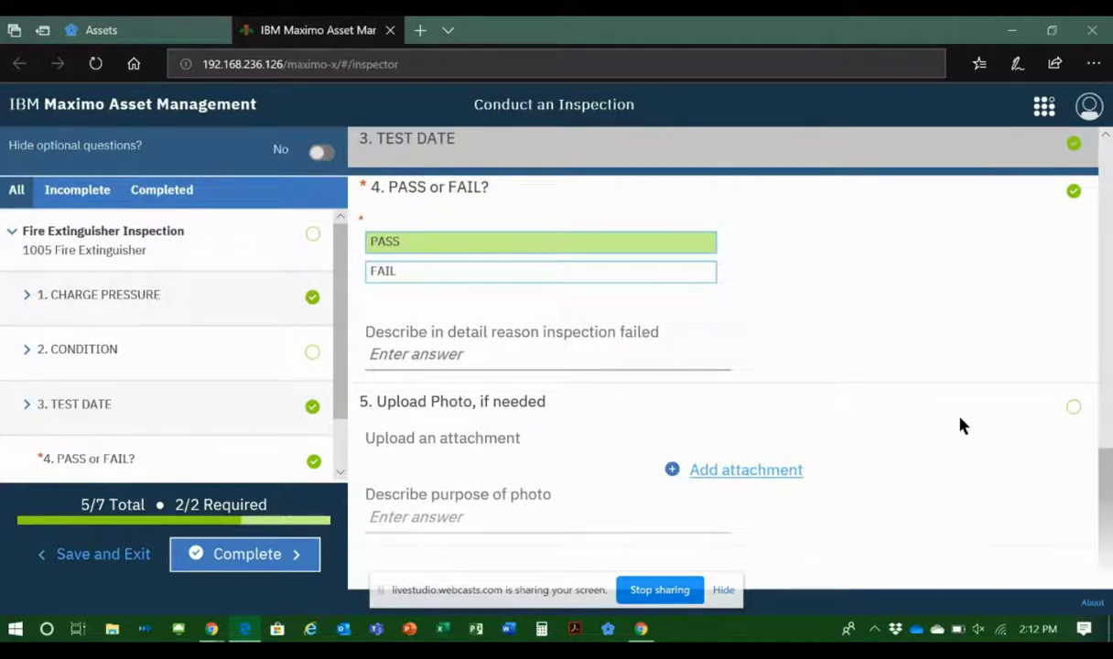
Step: Describe the purpose of the photo as "Good condition" in the Upload Photo question
left_click(590, 513)
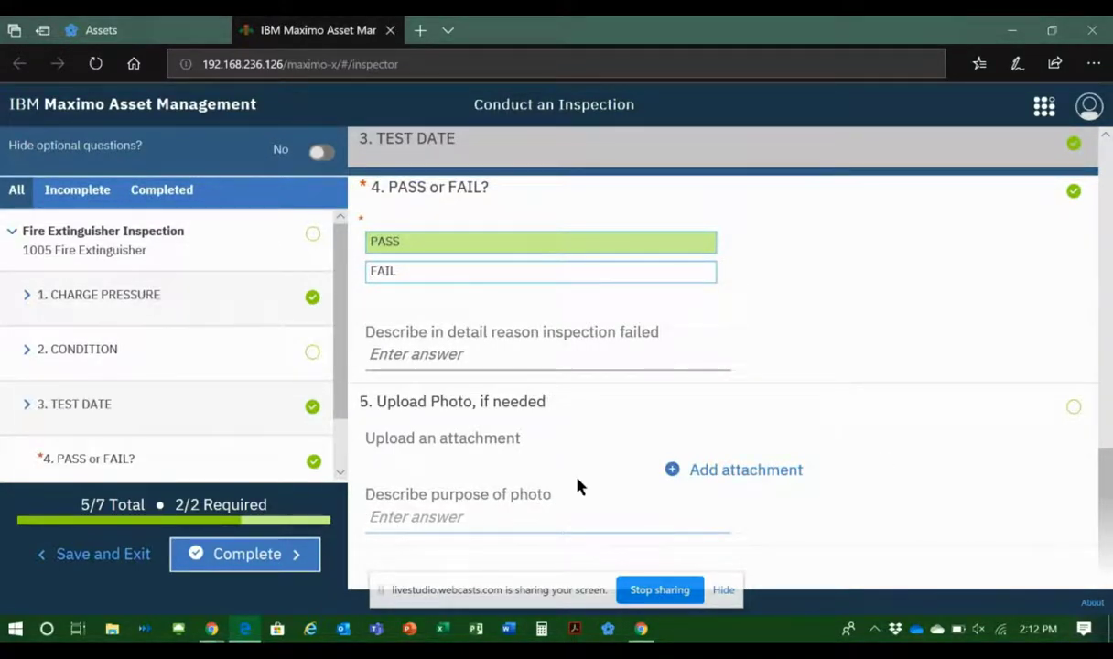
type("Go")
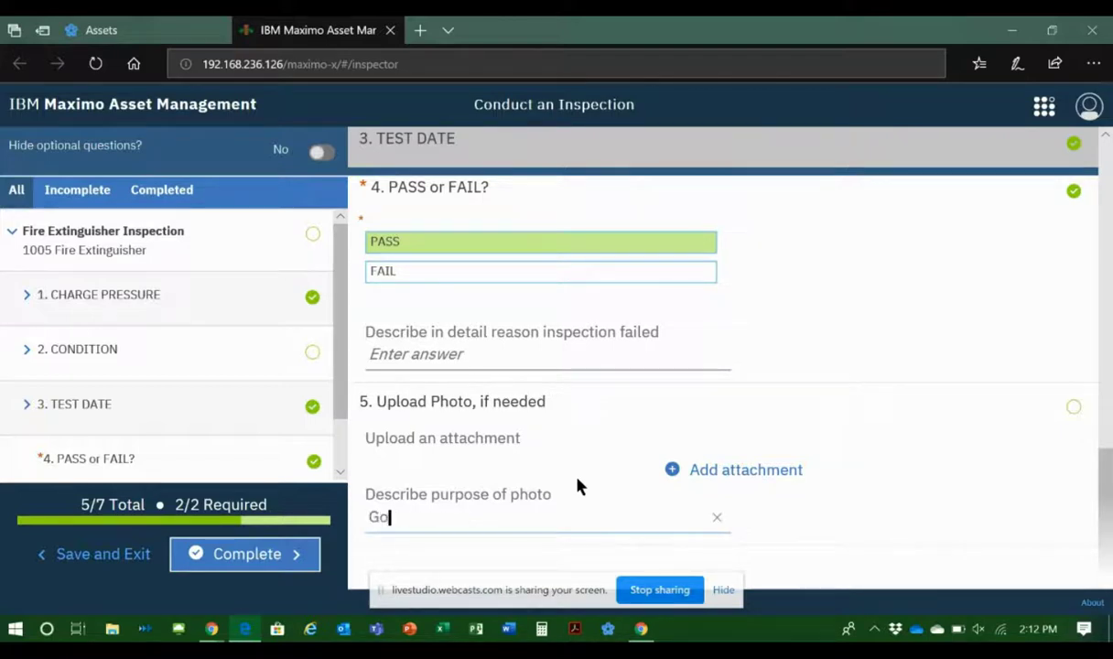
type("od condition")
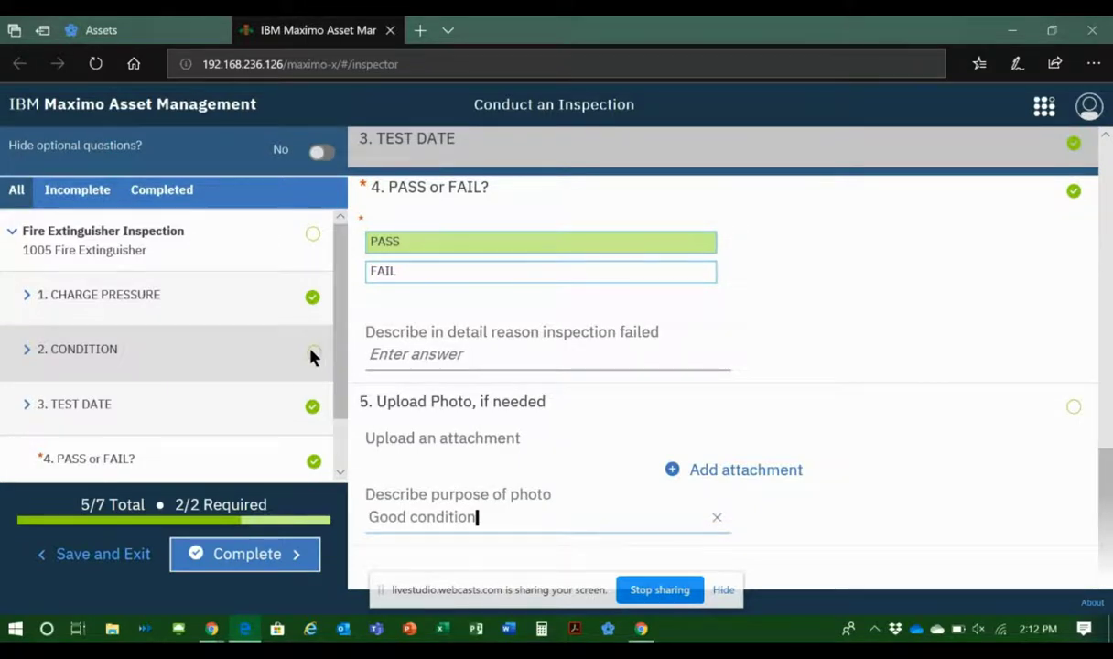
Step: Review the answers in the Condition section, down to the description field of the shell condition question
left_click(212, 359)
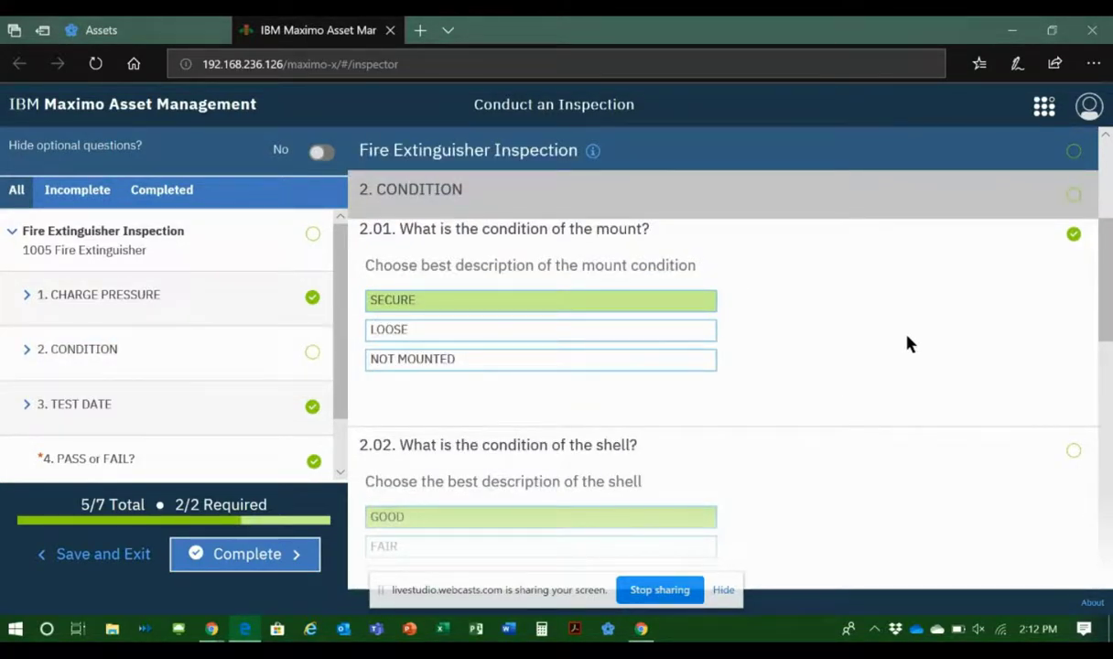
scroll(916, 347, "down", 1)
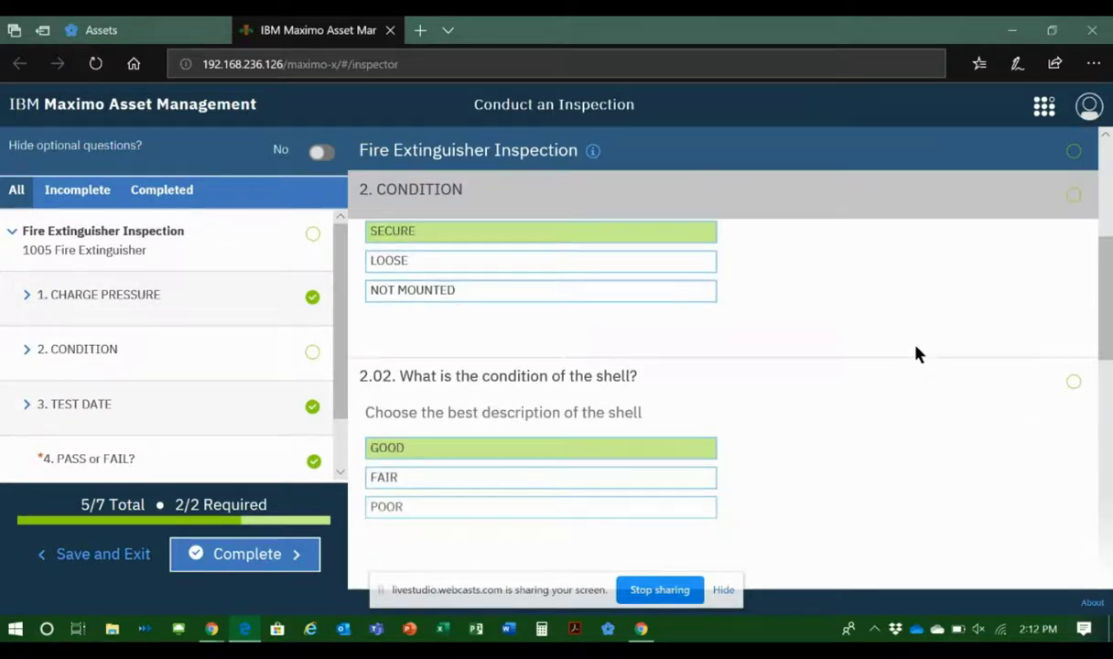
scroll(916, 347, "up", 2)
scroll(917, 352, "down", 3)
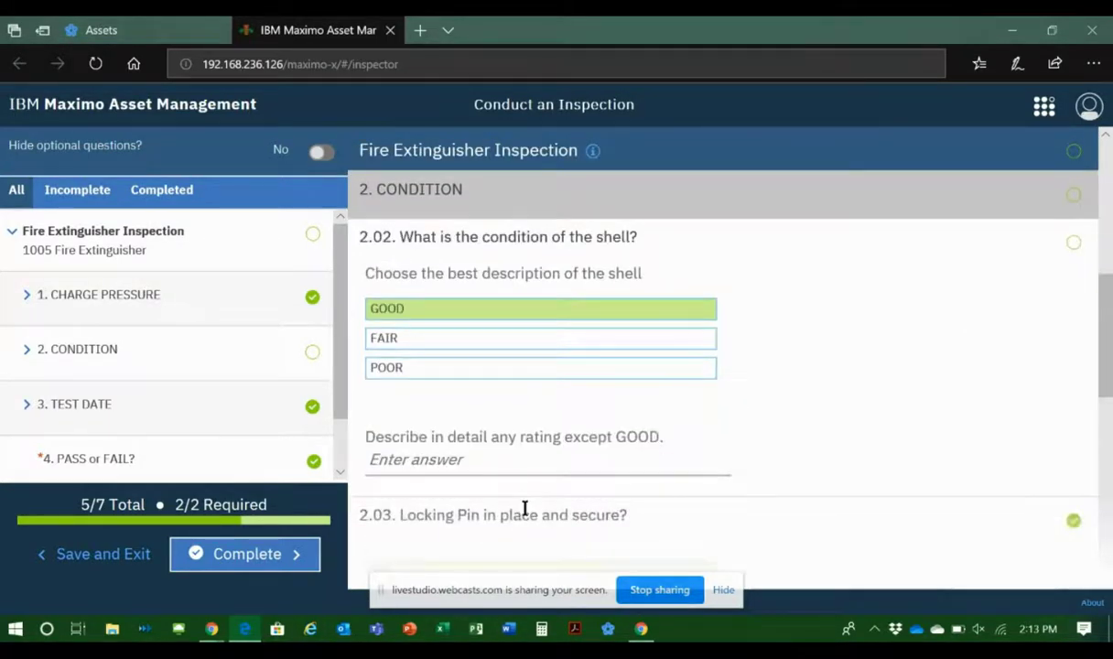
left_click(485, 466)
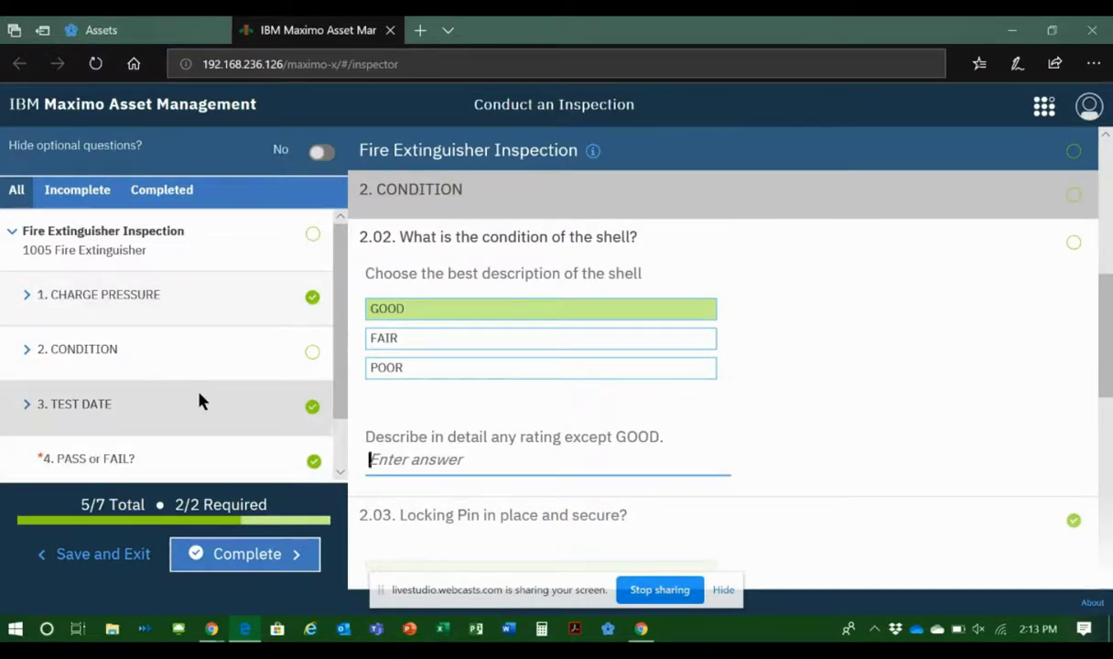
Step: Complete the fire extinguisher inspection and exit its summary to the list of pending inspections
left_click(255, 553)
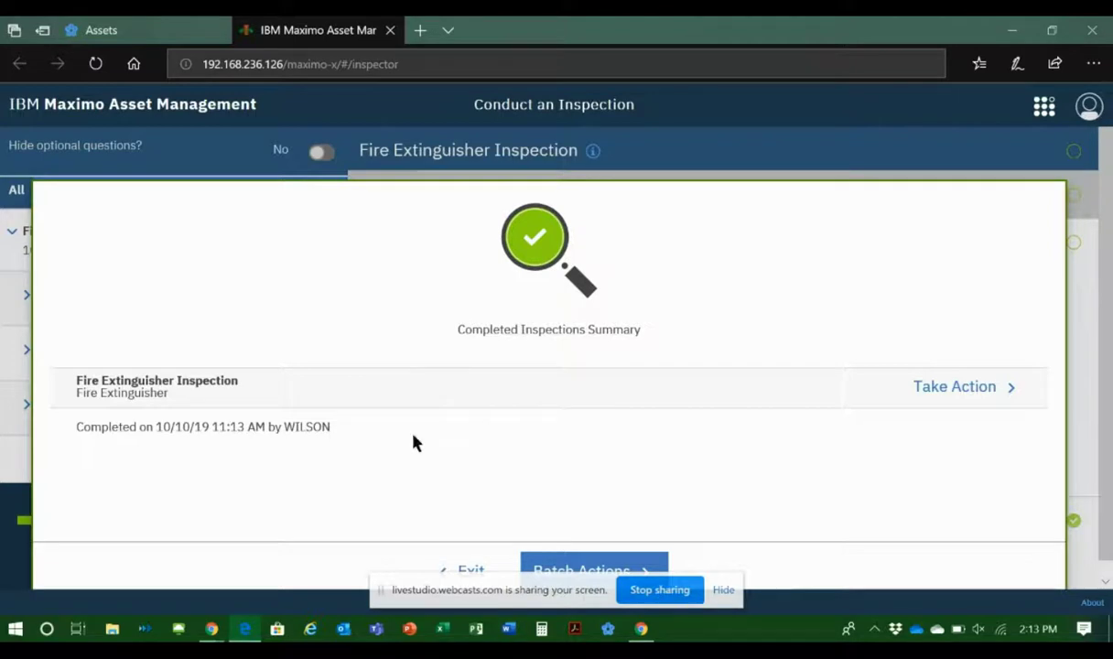
left_click(463, 567)
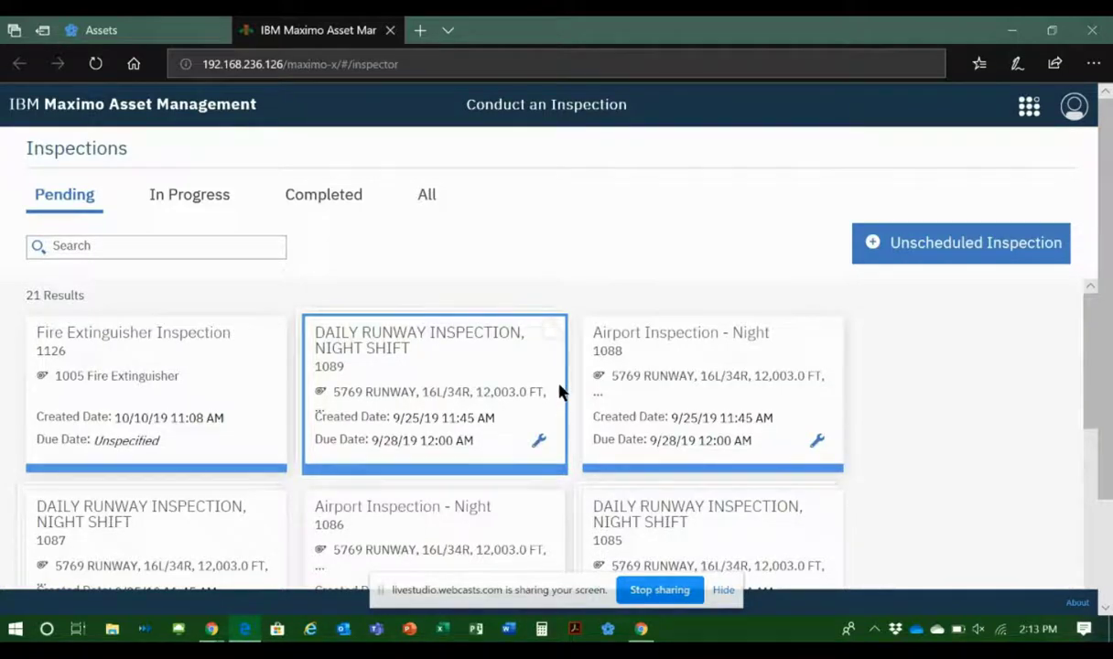
mouse_move(598, 387)
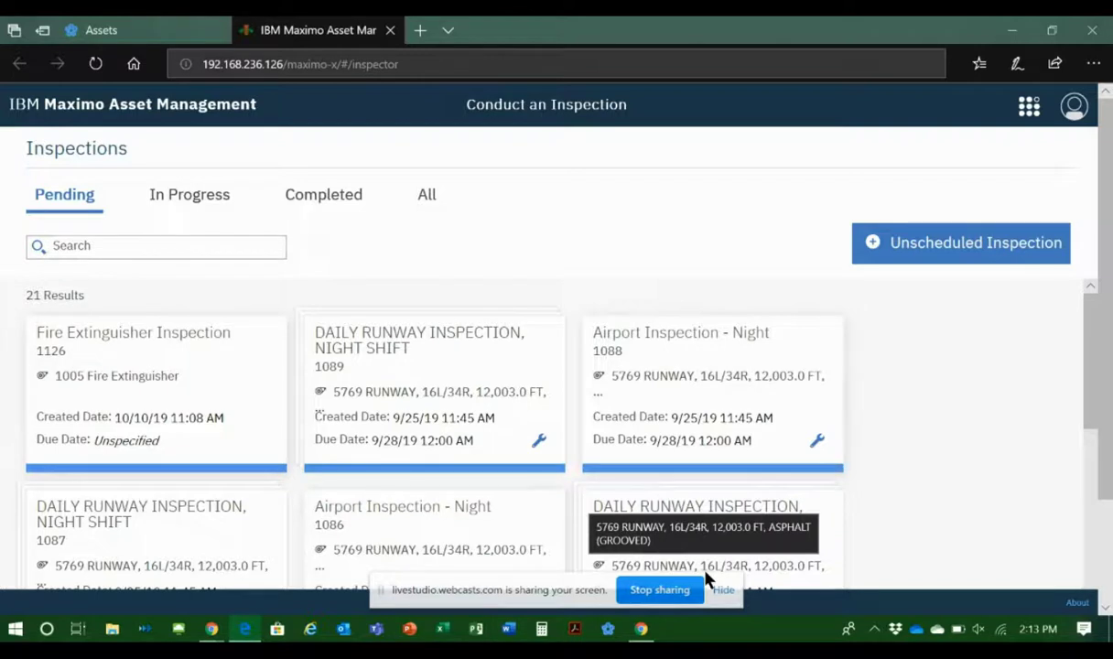
Step: Switch back to the Assets application and go from there to Work Order Tracking
left_click(100, 37)
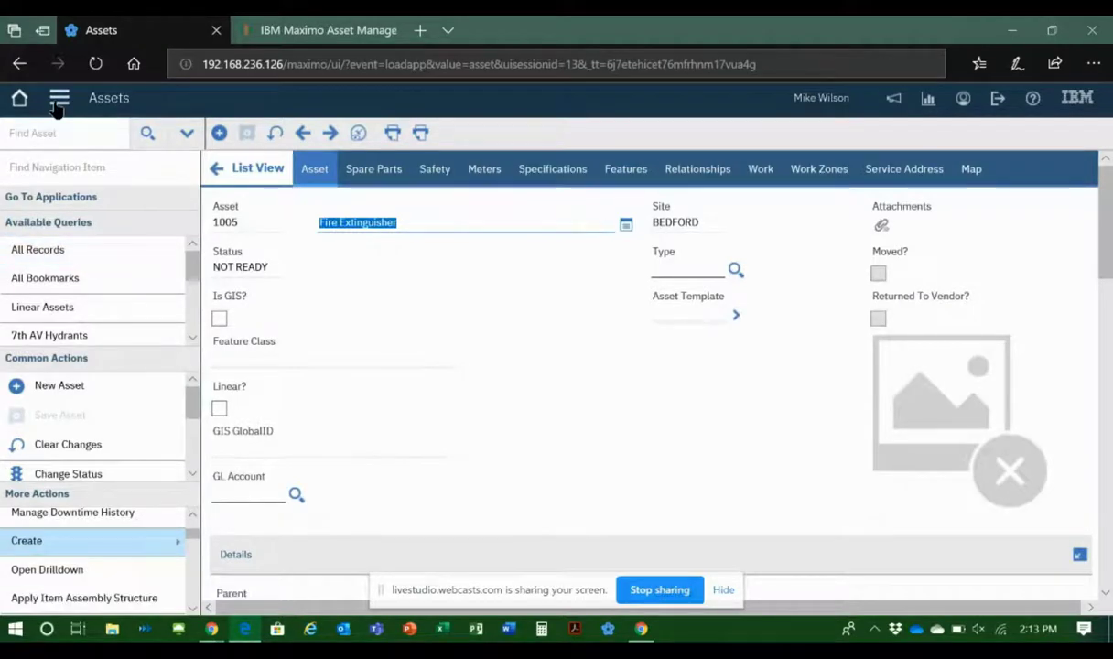
left_click(56, 100)
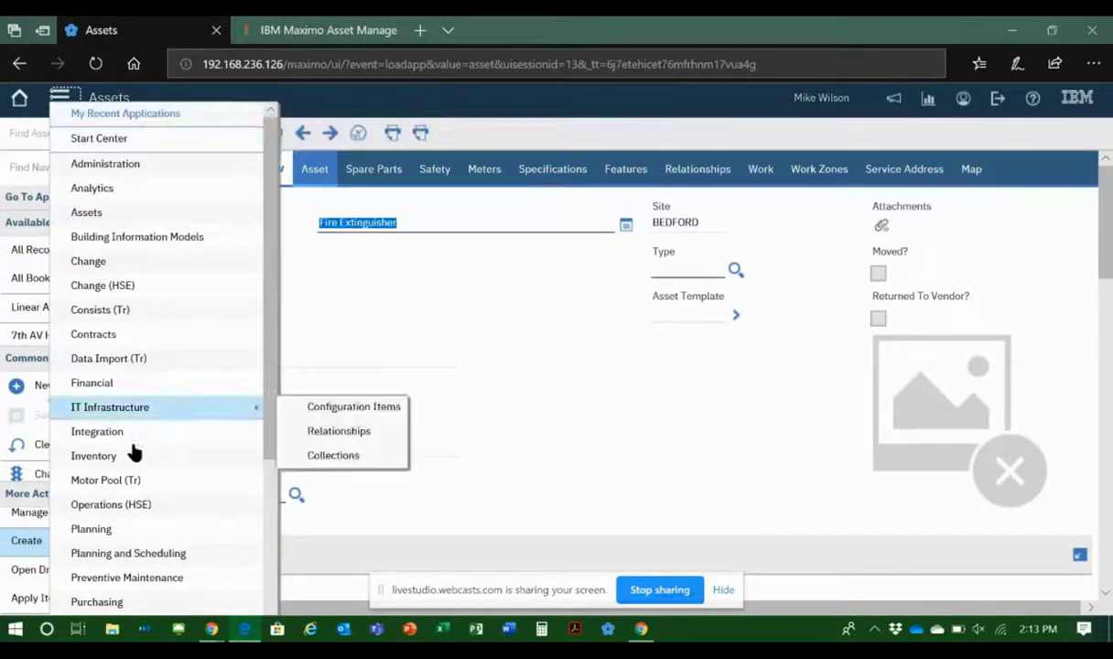
mouse_move(126, 602)
scroll(123, 600, "down", 5)
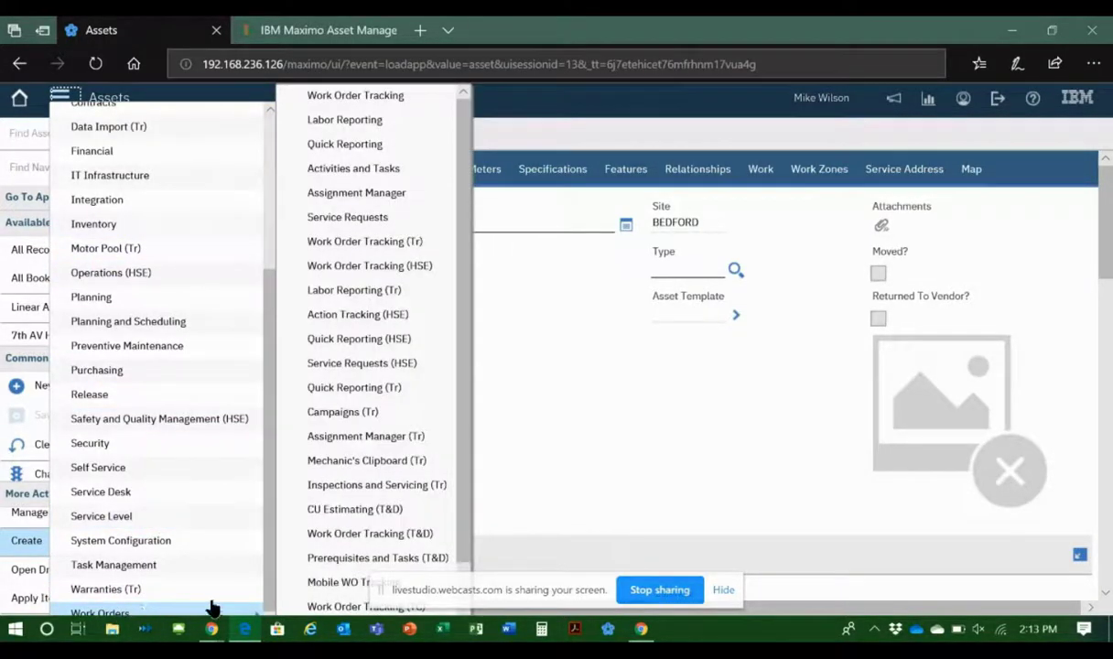
mouse_move(212, 591)
mouse_move(243, 611)
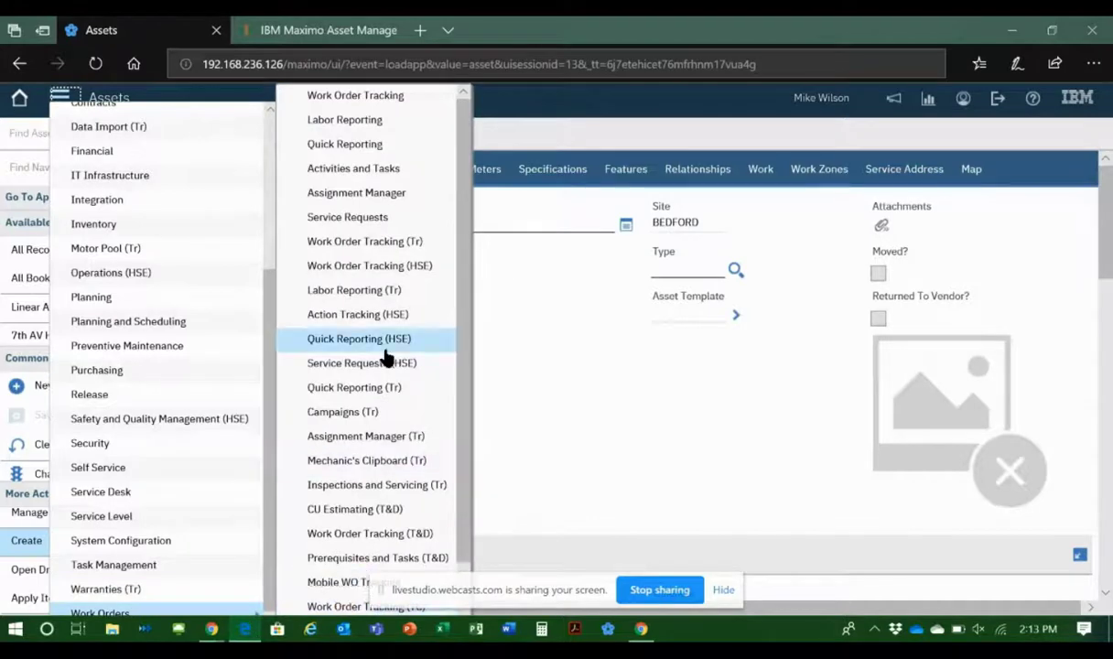
left_click(368, 102)
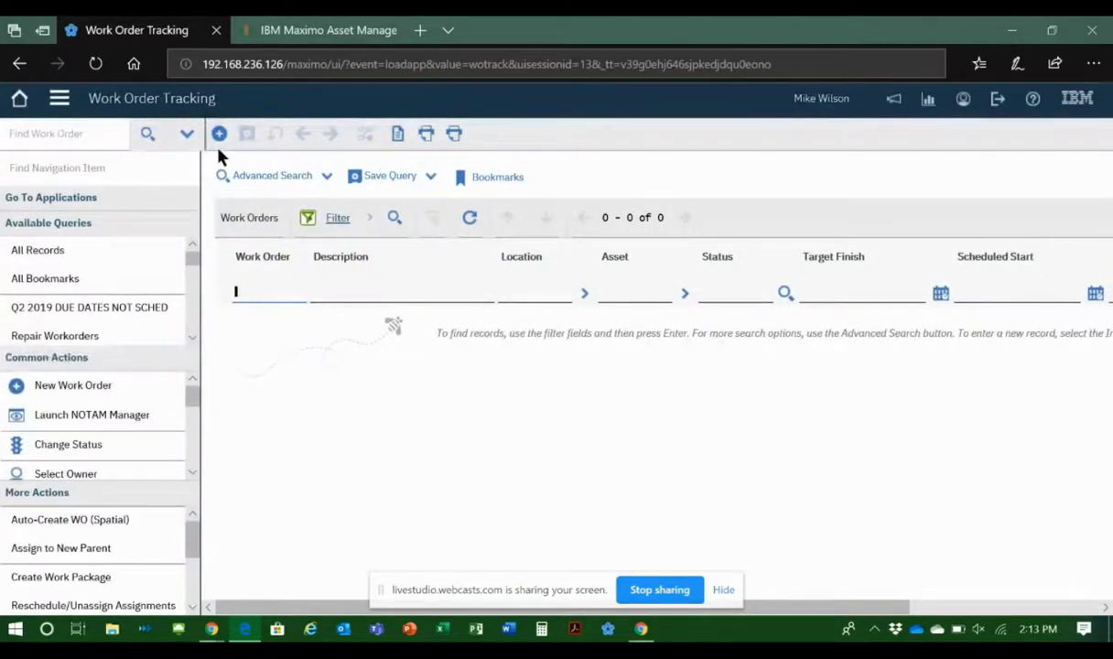
Step: Create a new work order with the description SUBSTATION INSPECTION and the location SUBSTN
left_click(219, 135)
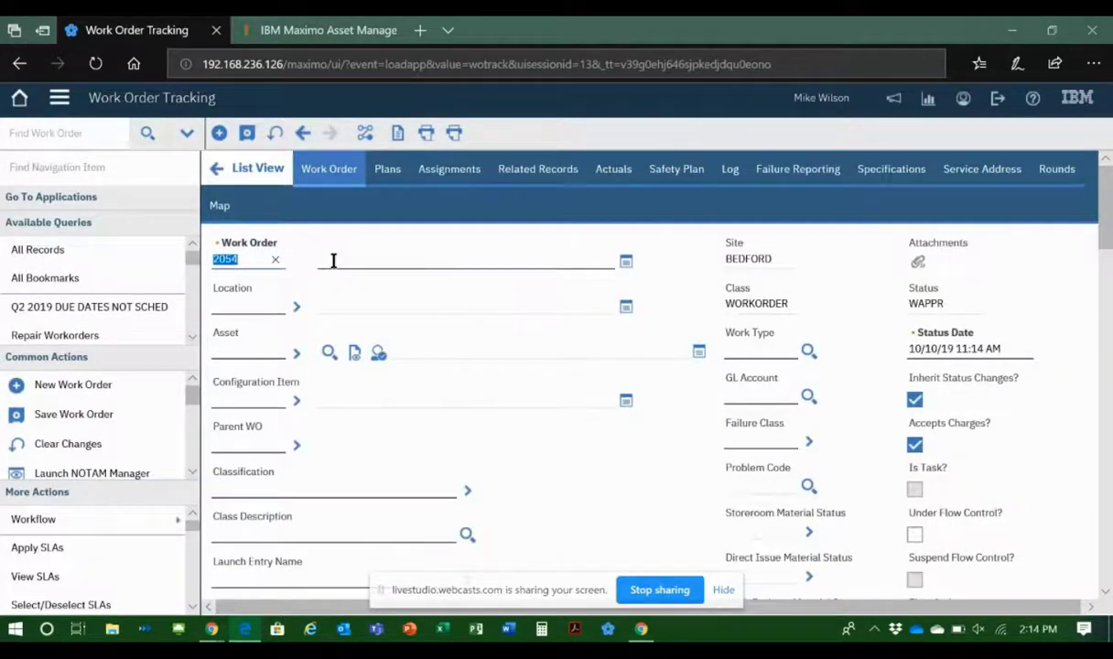
left_click(333, 260)
type("SUBS")
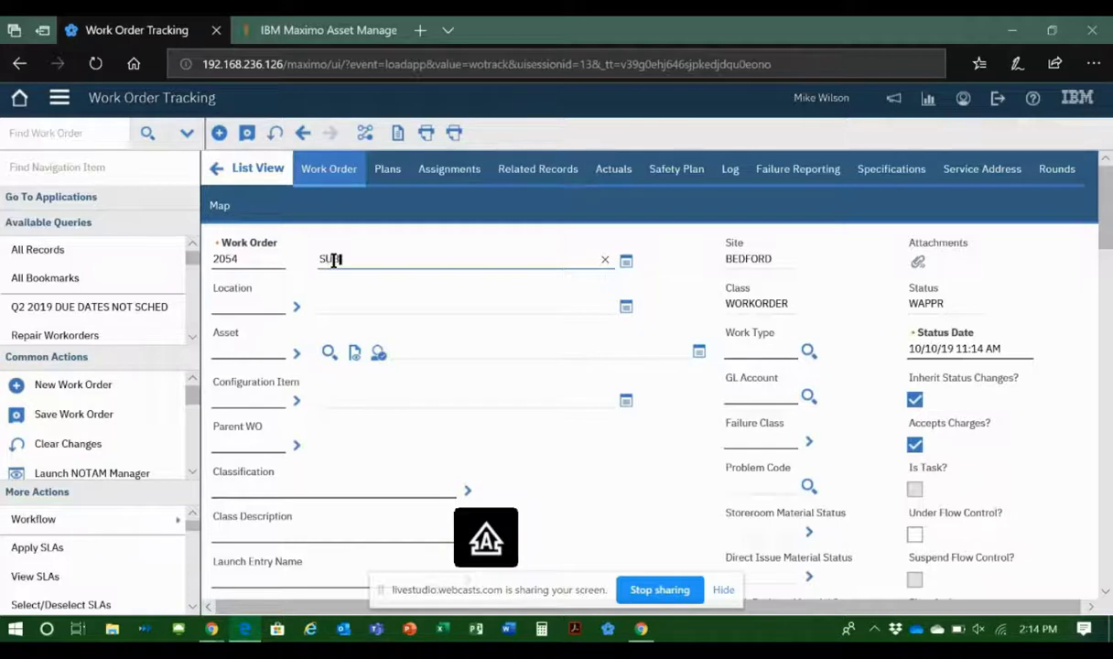
type("TATION INSPECTION")
key("Tab")
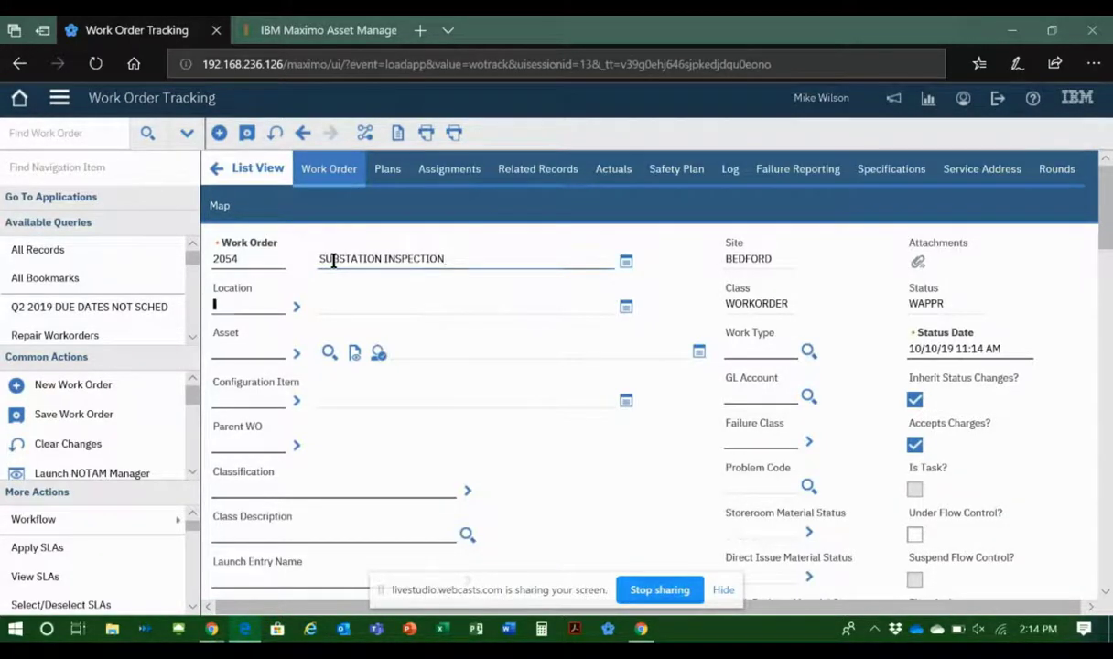
type("SUBSTN")
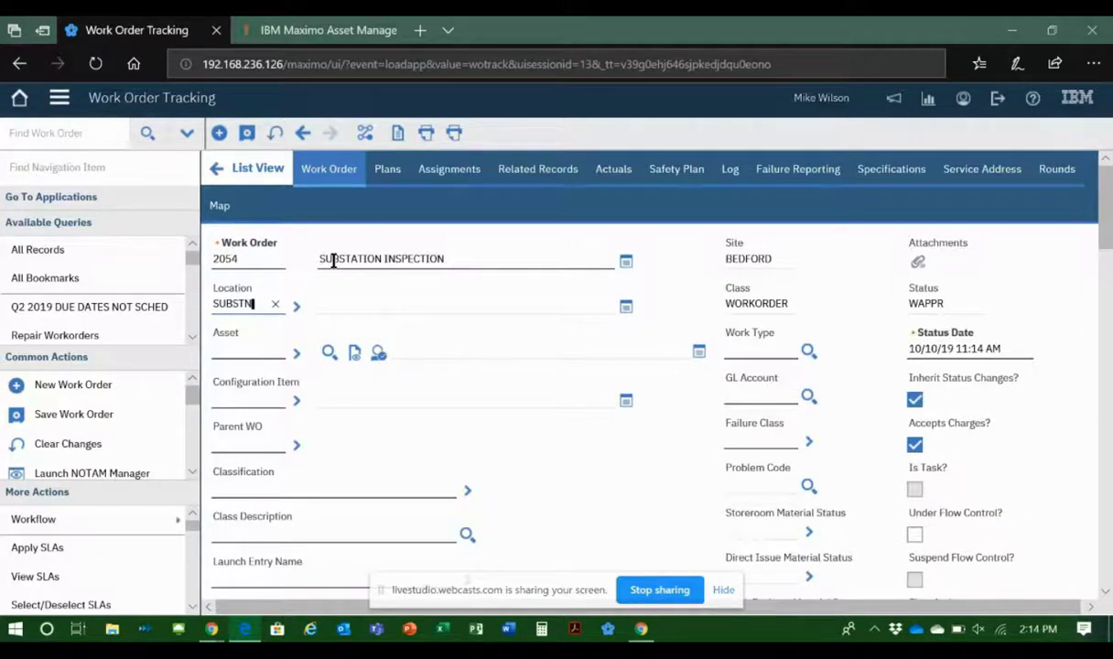
key("Tab")
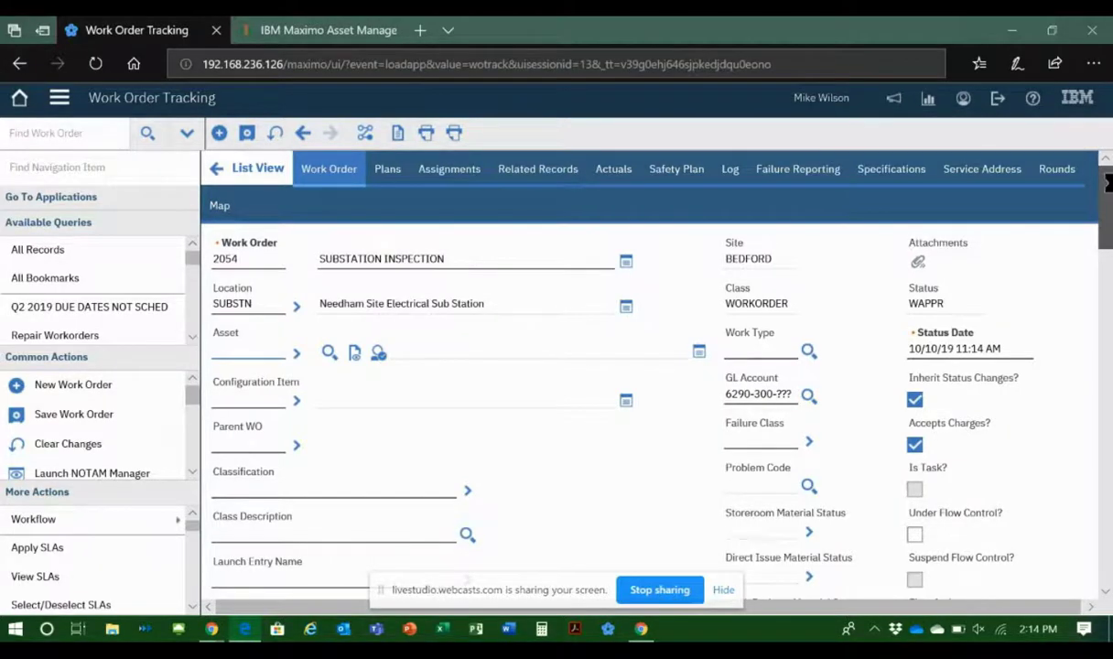
Step: Apply the route 1003 SUBSTATION INSPECTION to the work order and review its multiple assets, locations and CIs
left_click_drag(1103, 185, 1106, 249)
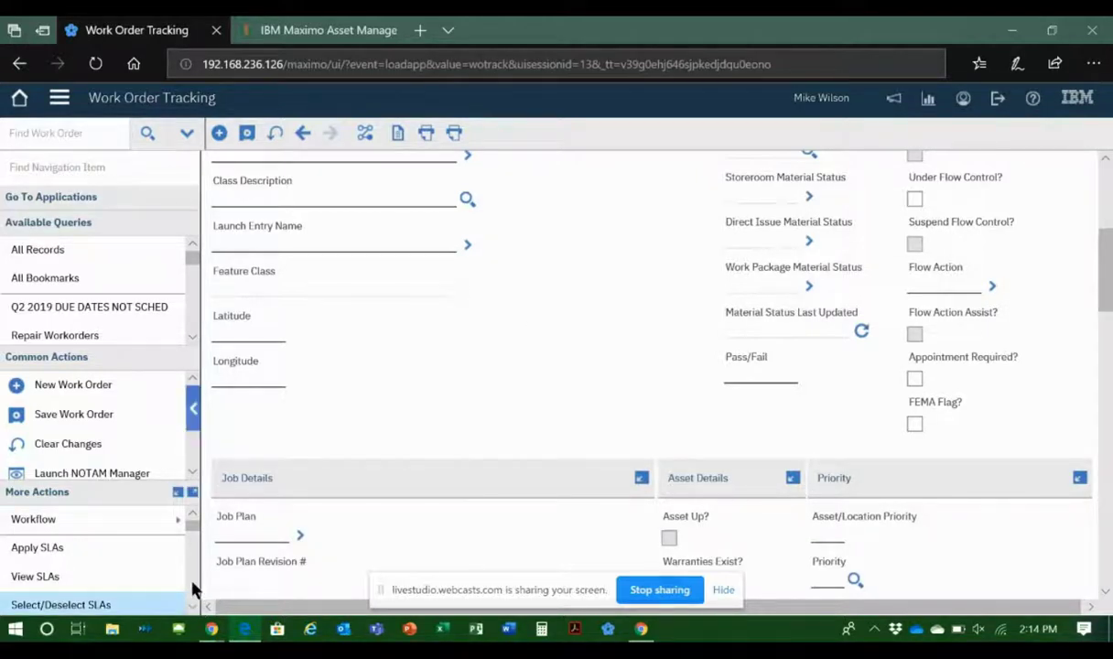
scroll(190, 584, "down", 5)
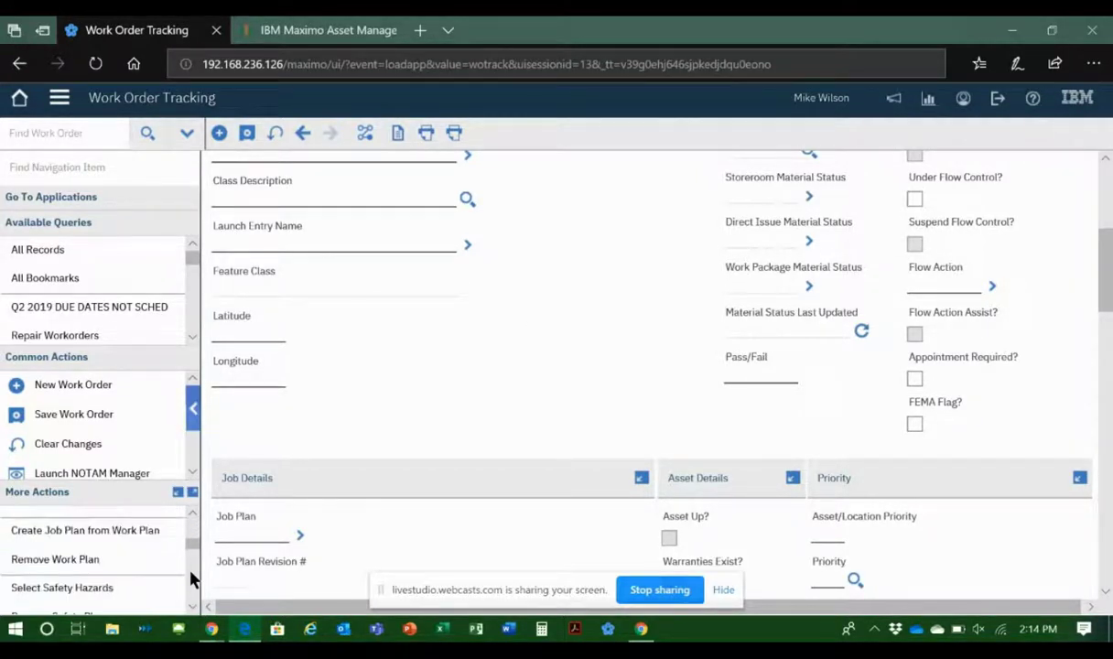
left_click(39, 166)
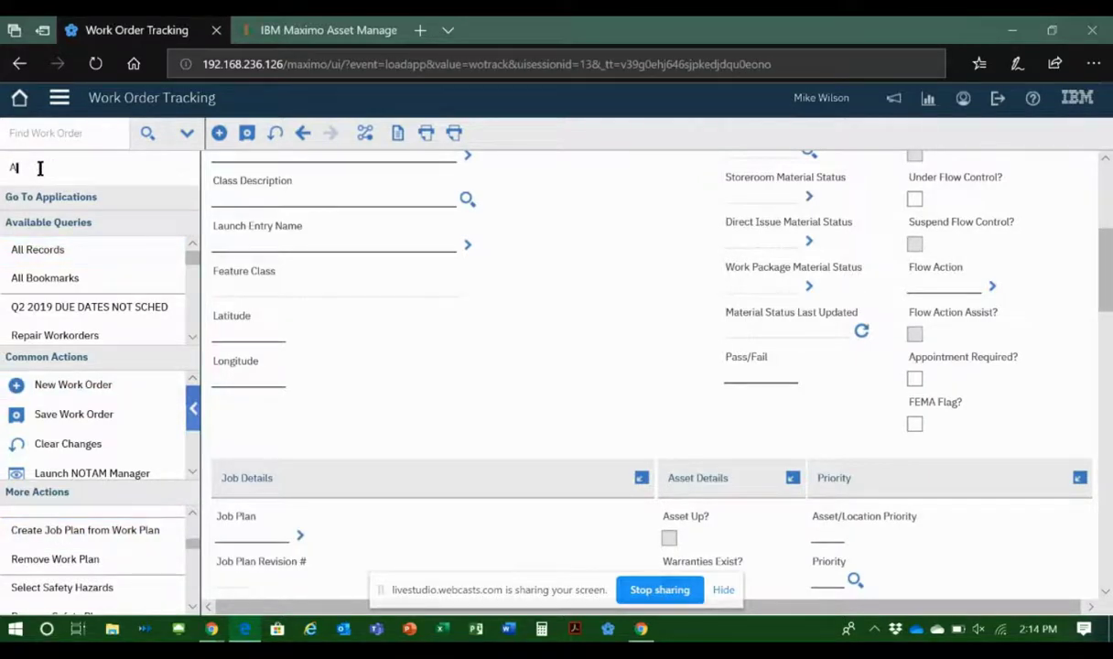
type("APP")
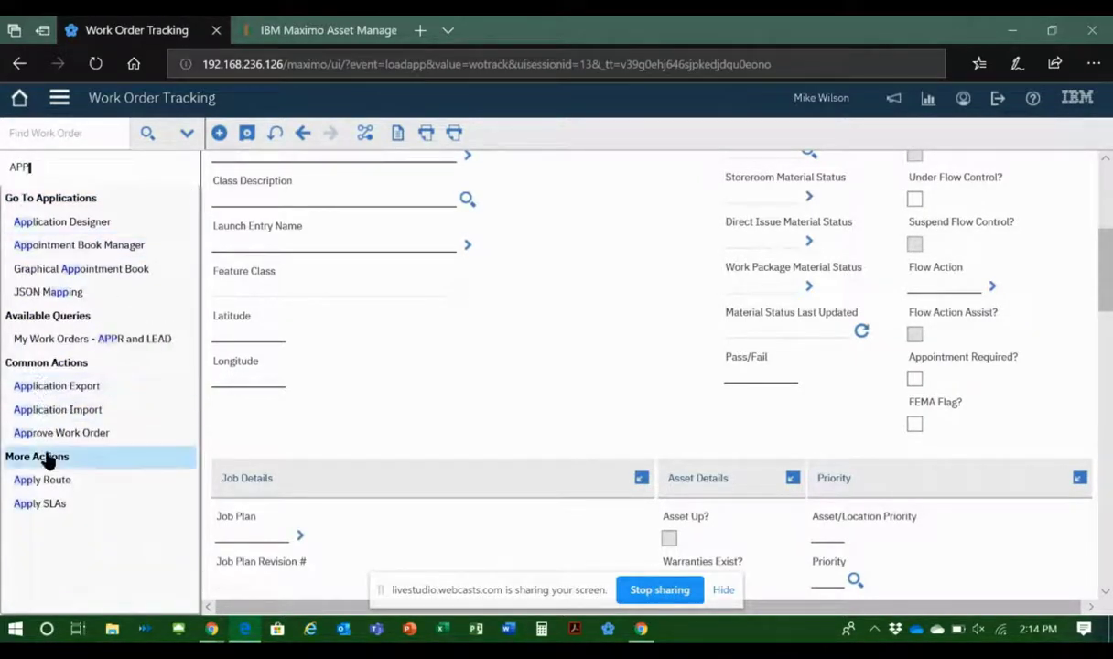
left_click(44, 484)
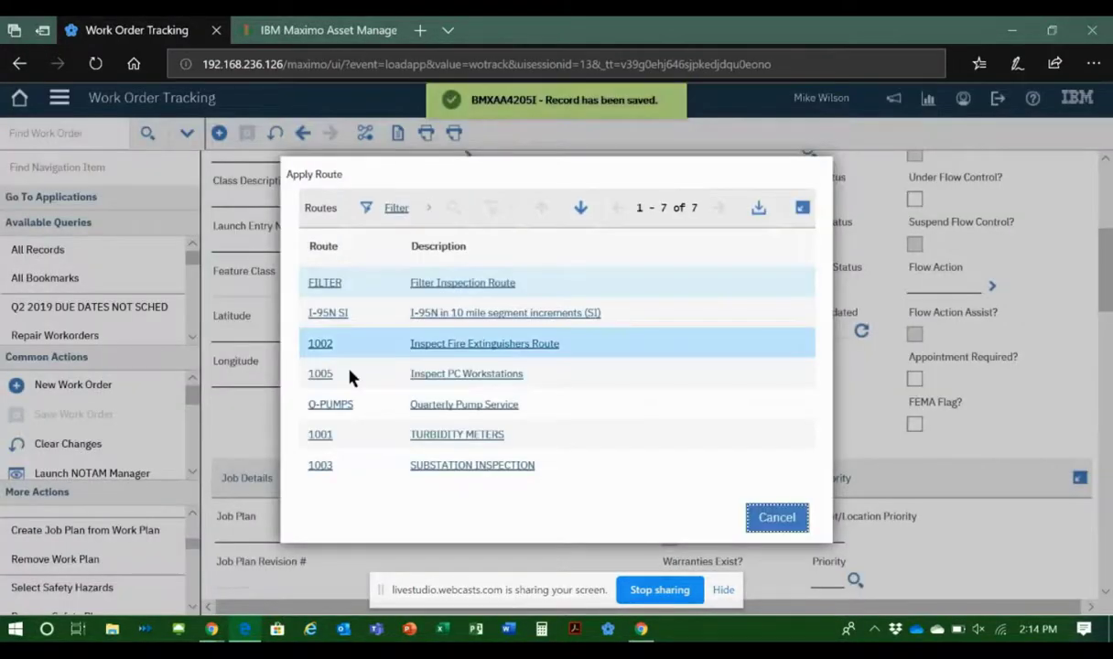
left_click(317, 465)
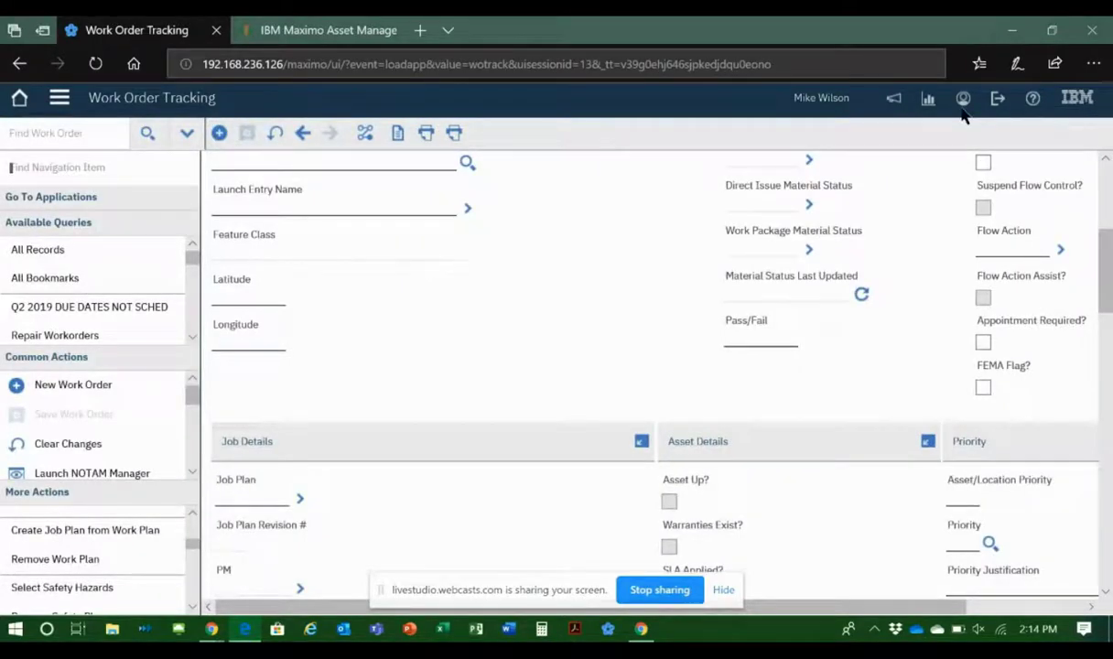
left_click_drag(1110, 240, 1104, 373)
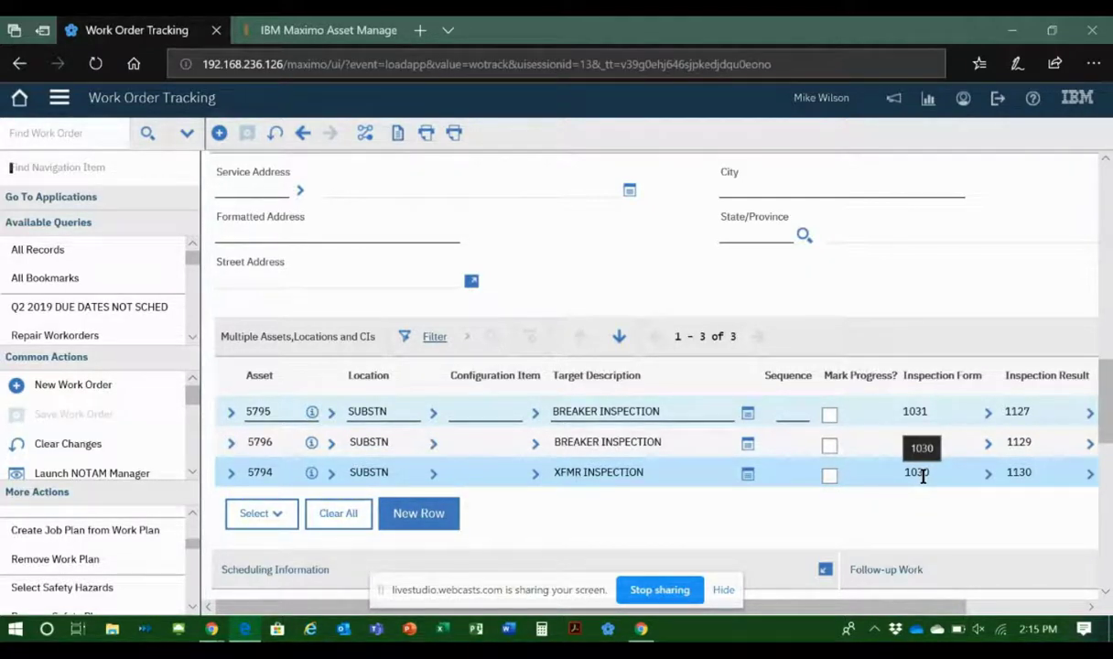
Step: Switch to Conduct an Inspection and reload its pending inspections, checking the work order's asset list while the page loads
left_click(302, 33)
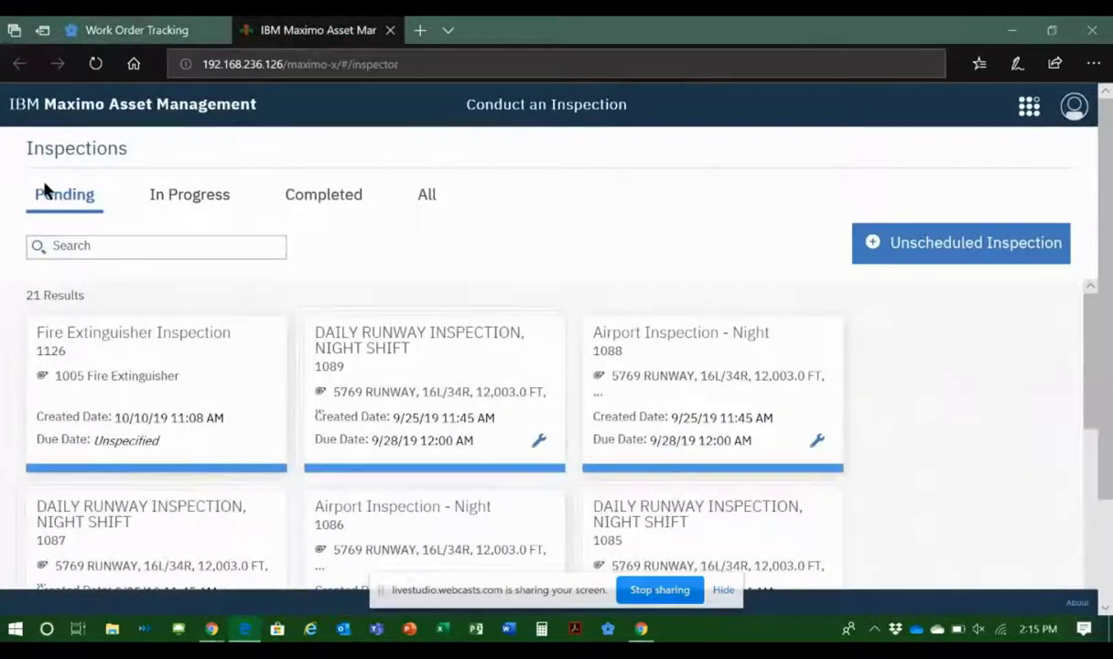
left_click(288, 59)
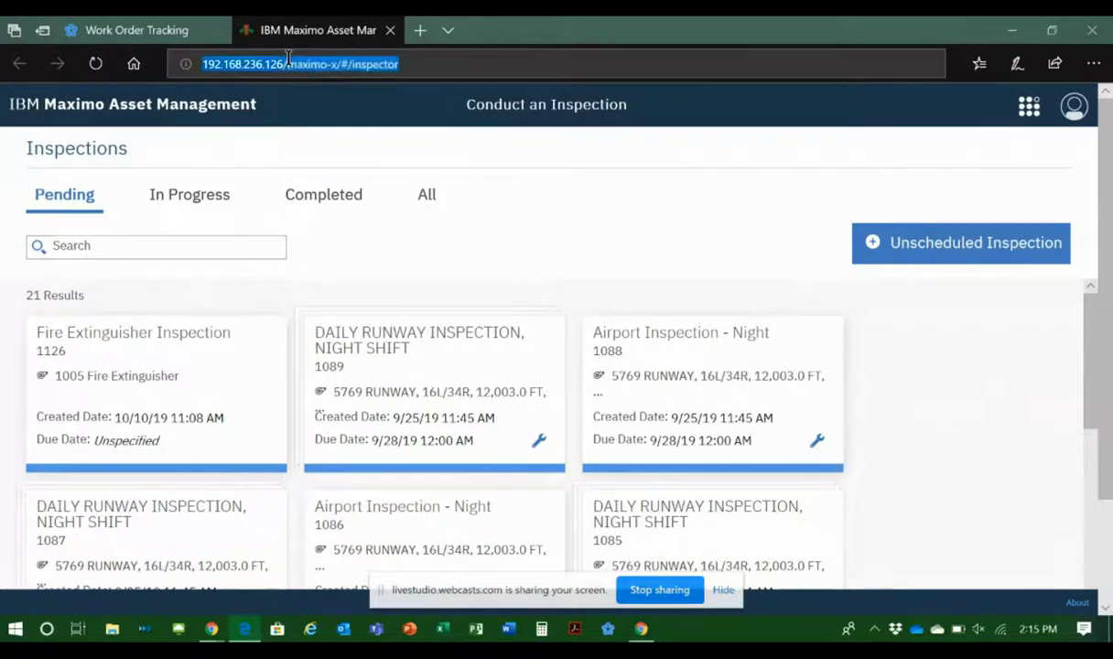
left_click(287, 58)
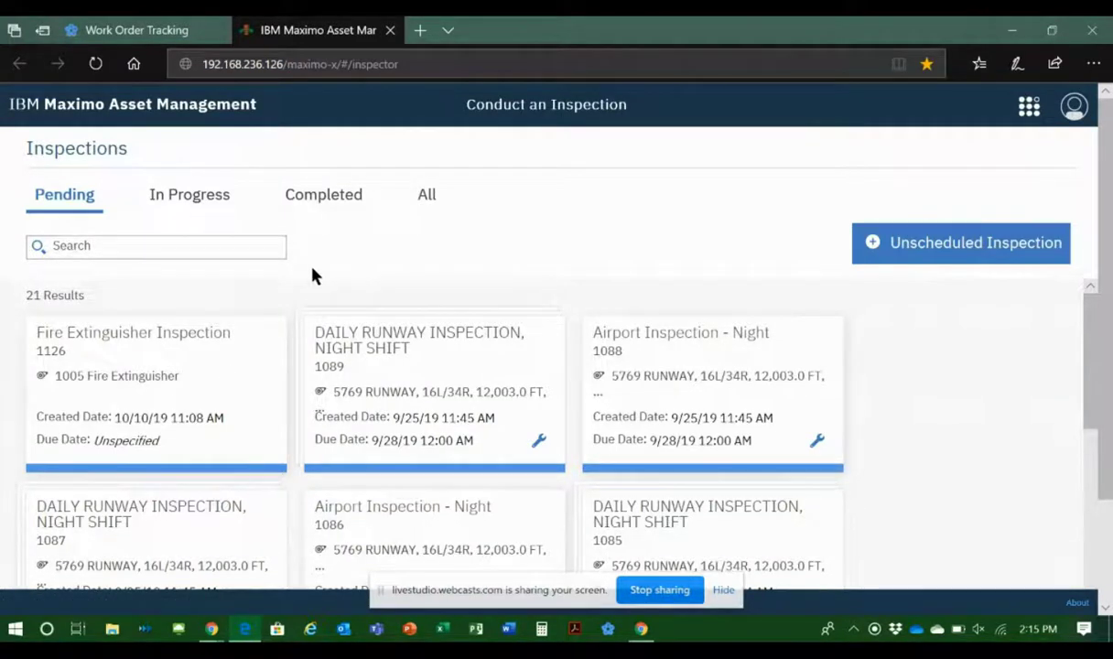
left_click(96, 63)
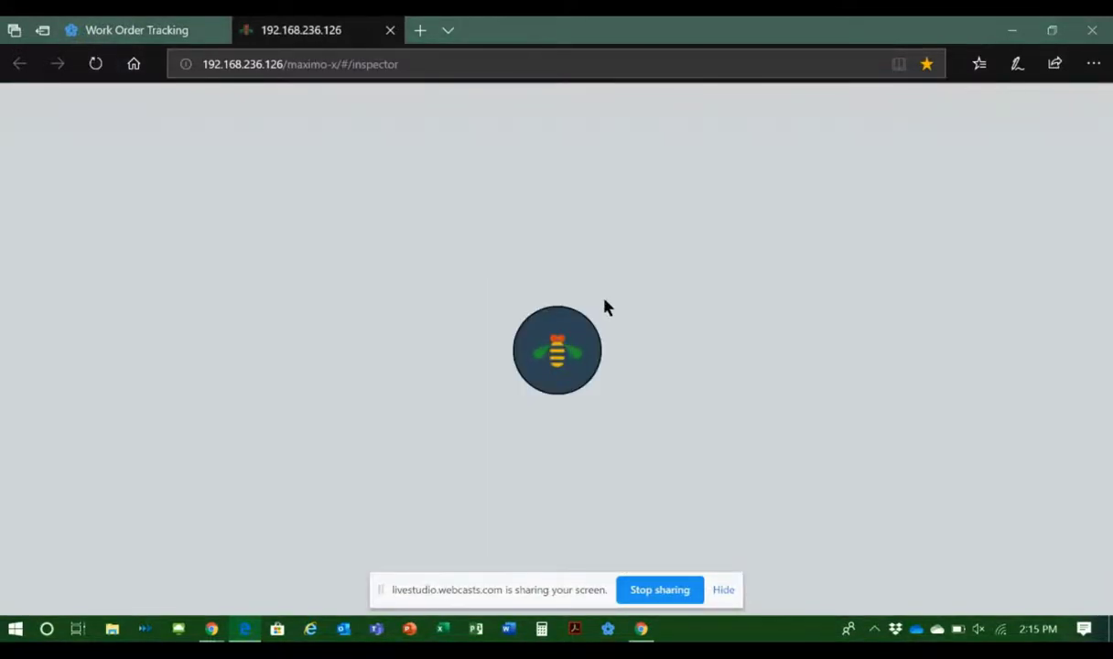
left_click(723, 593)
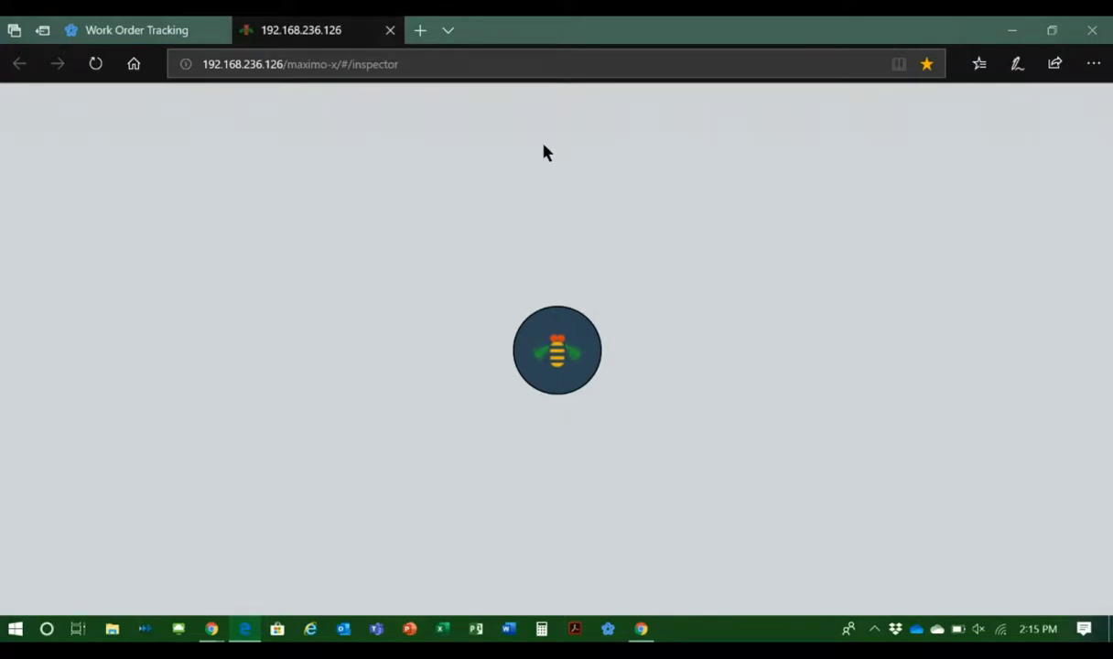
mouse_move(156, 35)
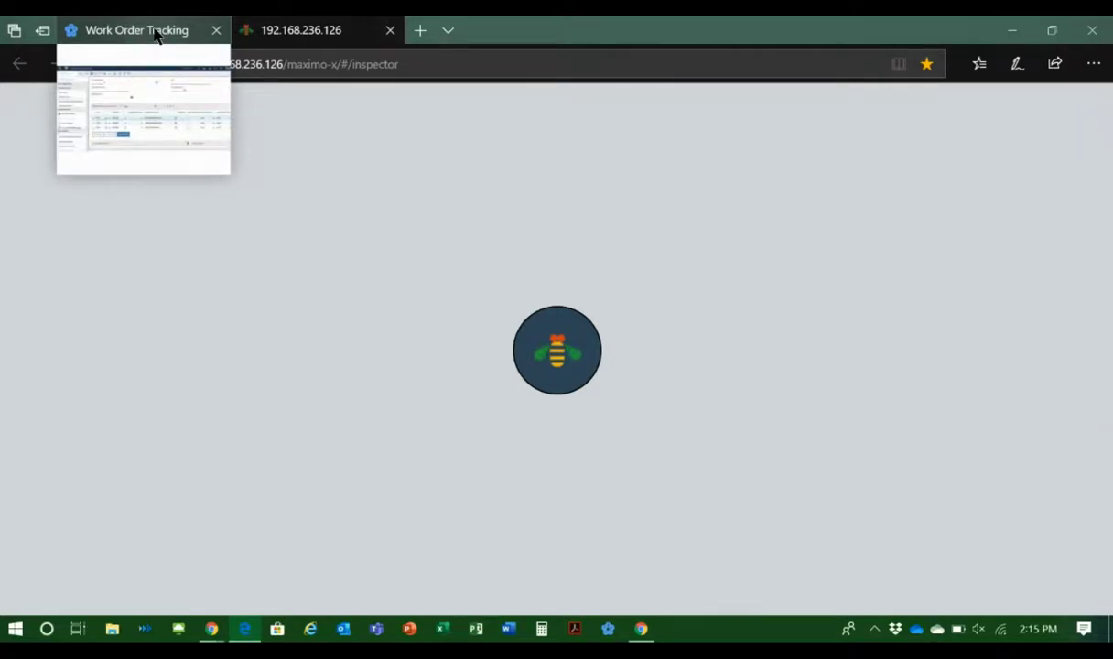
left_click(156, 35)
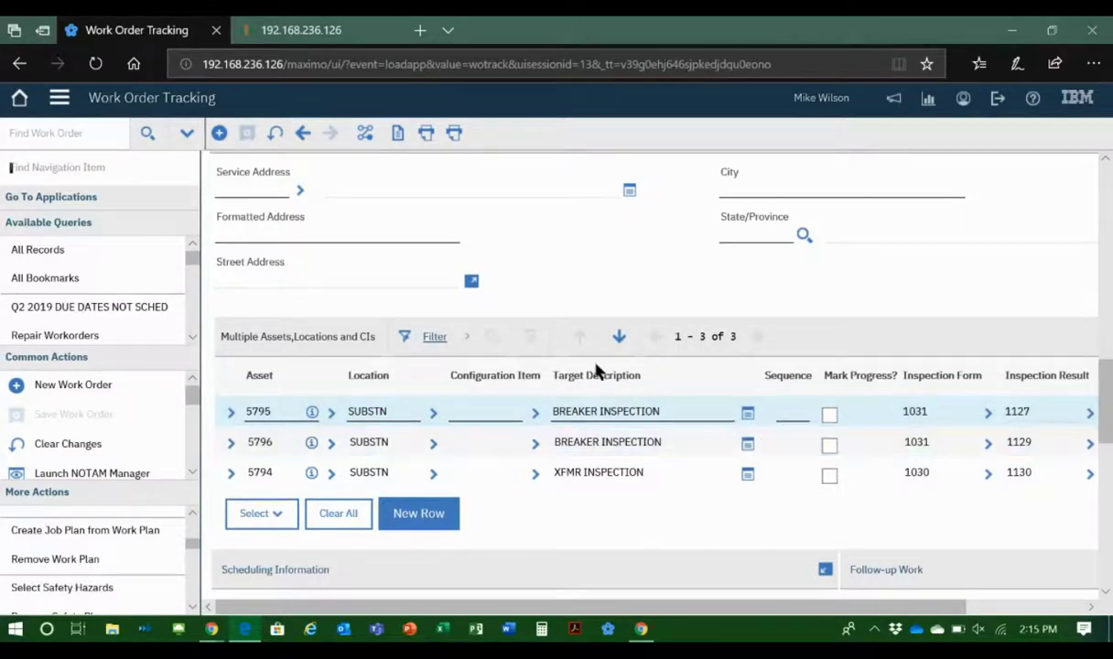
left_click(319, 25)
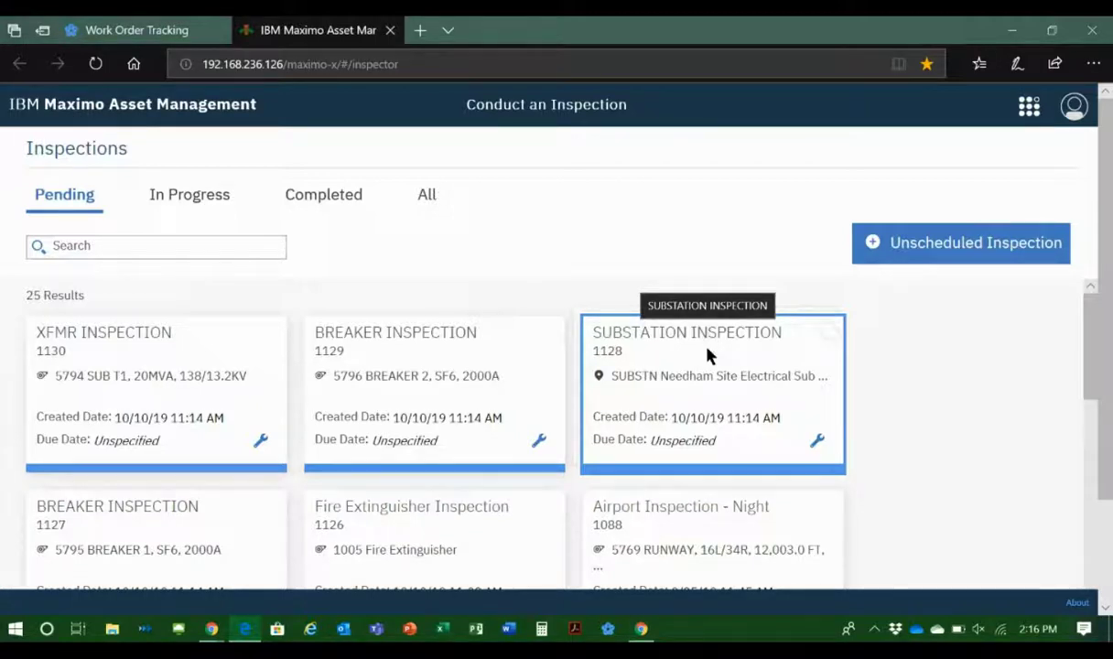
Step: Start the batch of the pending SUBSTATION INSPECTION 1128, look at the XFMR inspection and return to the inspection of breaker 5795
left_click(705, 370)
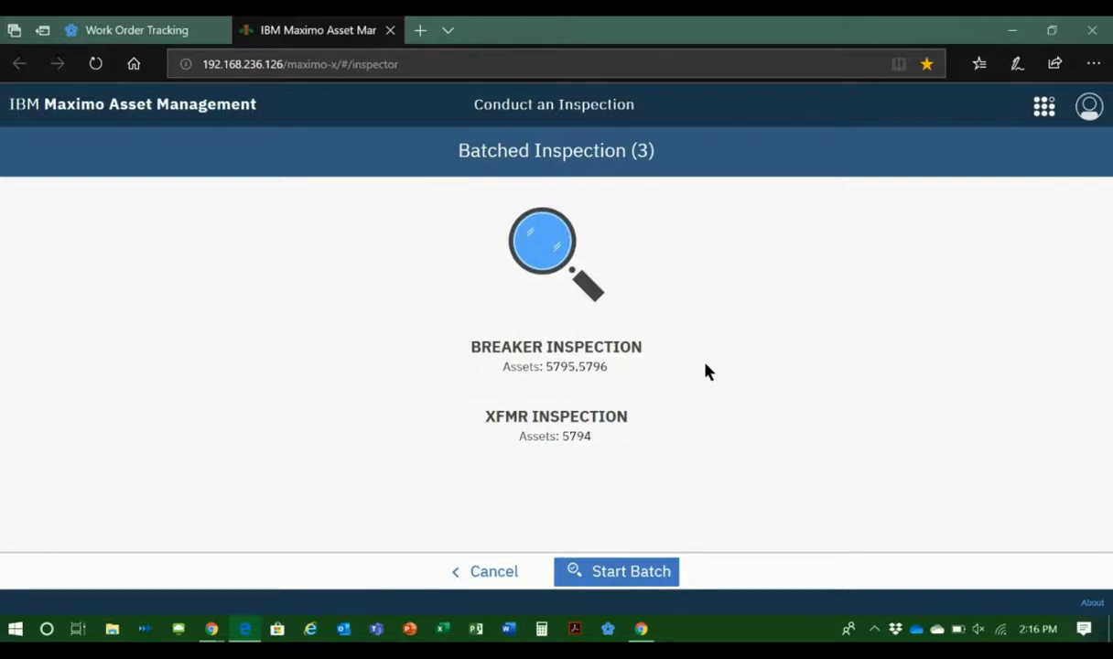
left_click(603, 577)
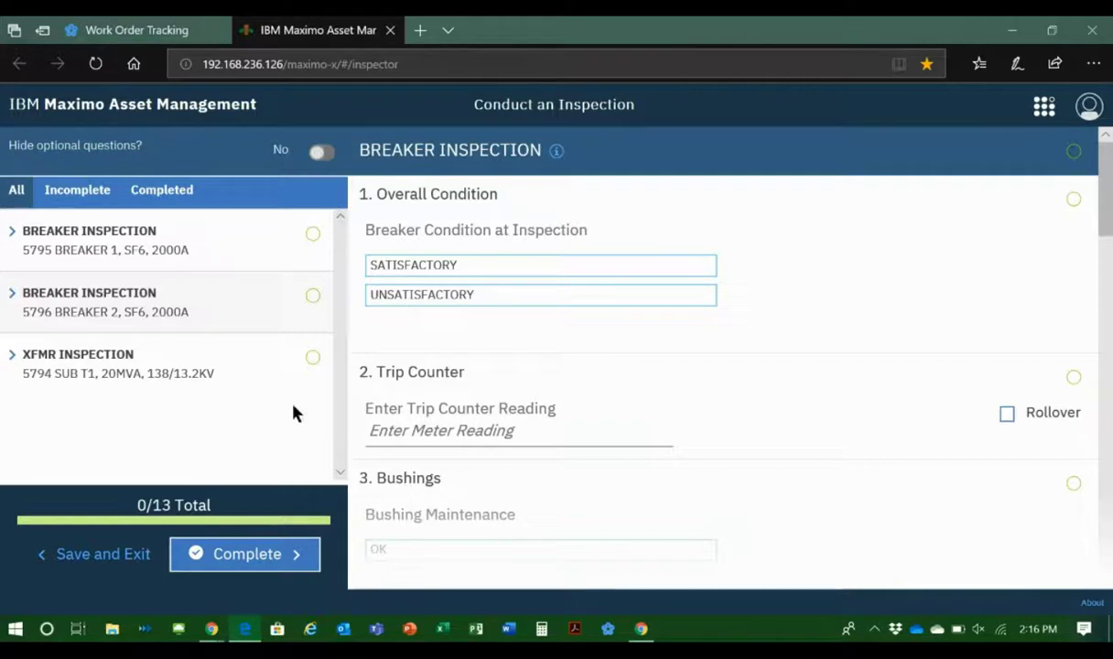
left_click(237, 366)
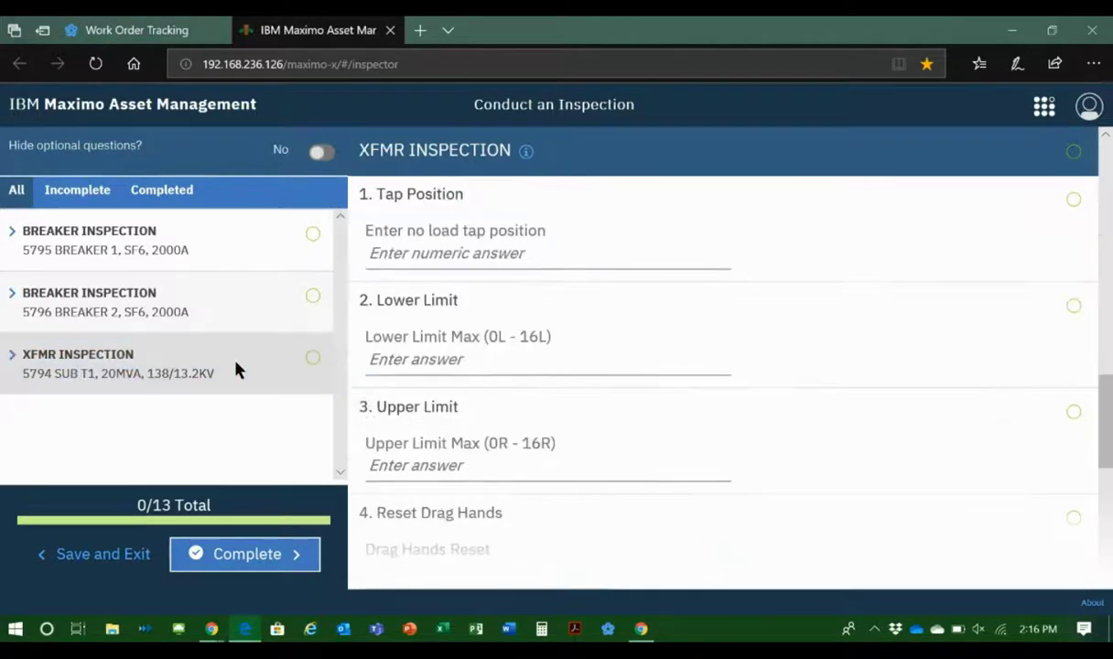
left_click(200, 241)
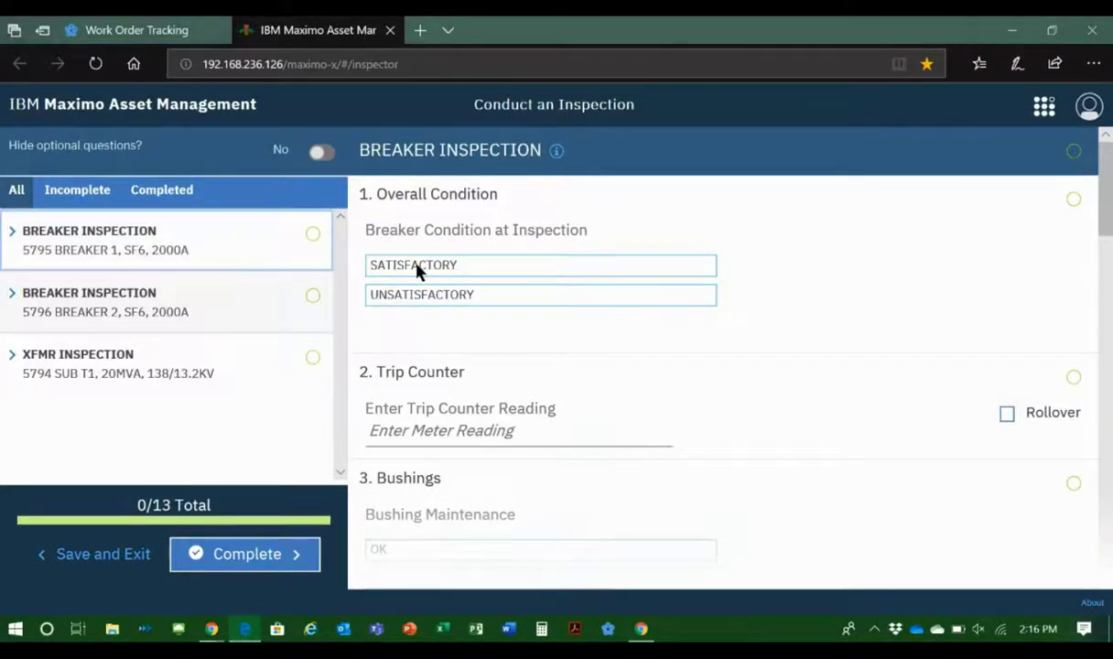
Step: Answer the inspection of breaker 5795 with condition SATISFACTORY, trip counter reading 65 and bushings CRACKED
left_click(487, 266)
left_click(449, 427)
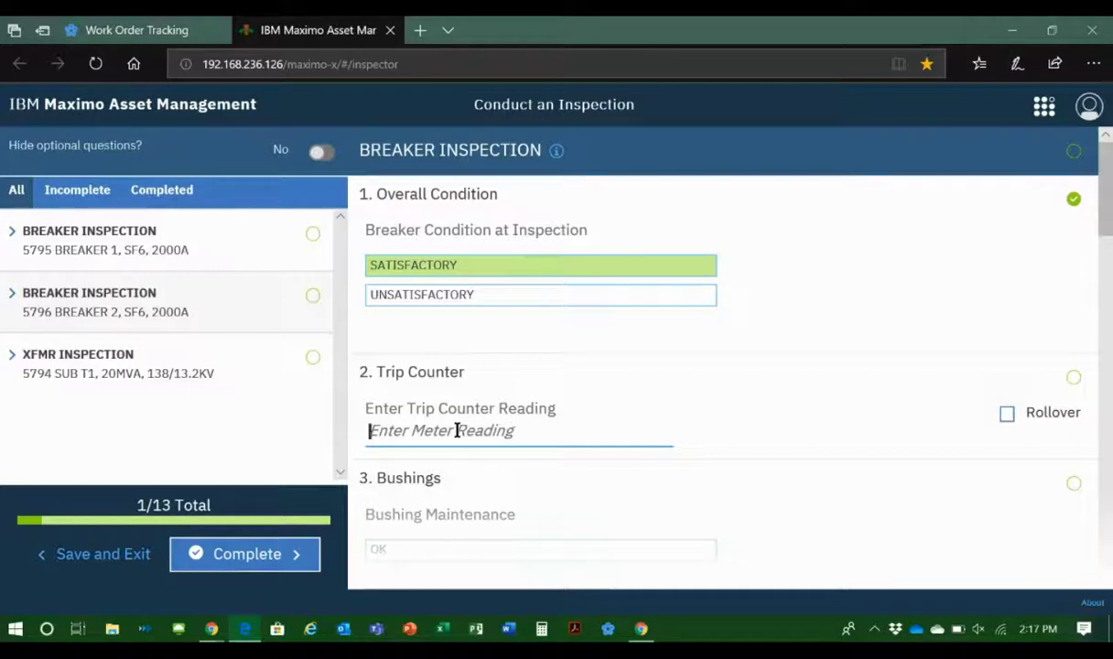
type("65")
key("Tab")
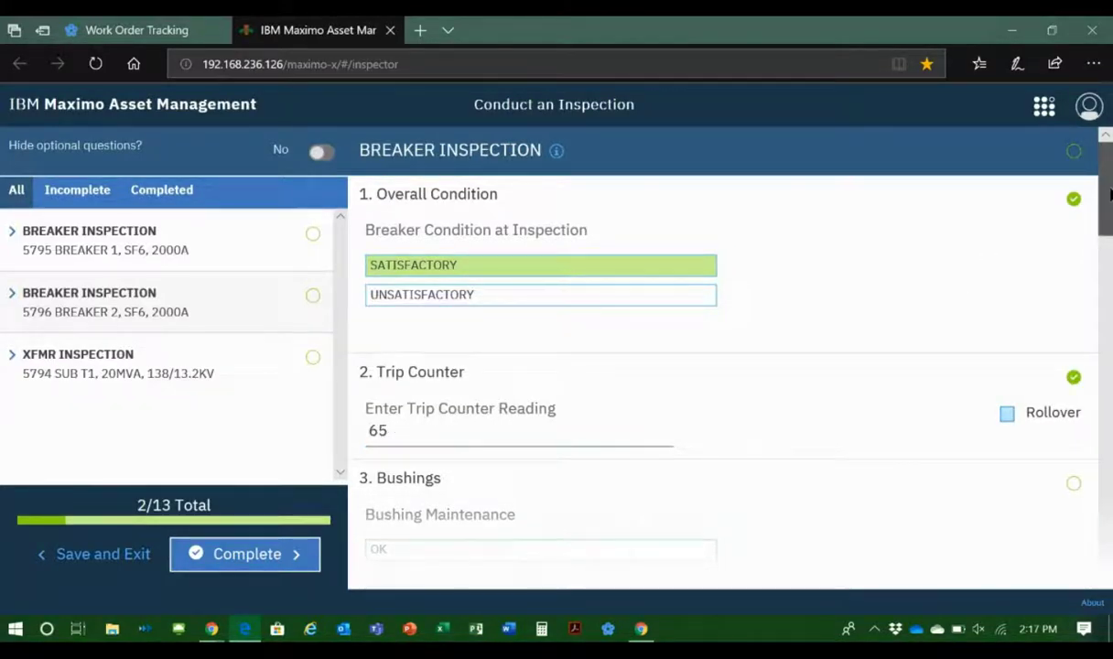
left_click_drag(1109, 192, 1109, 227)
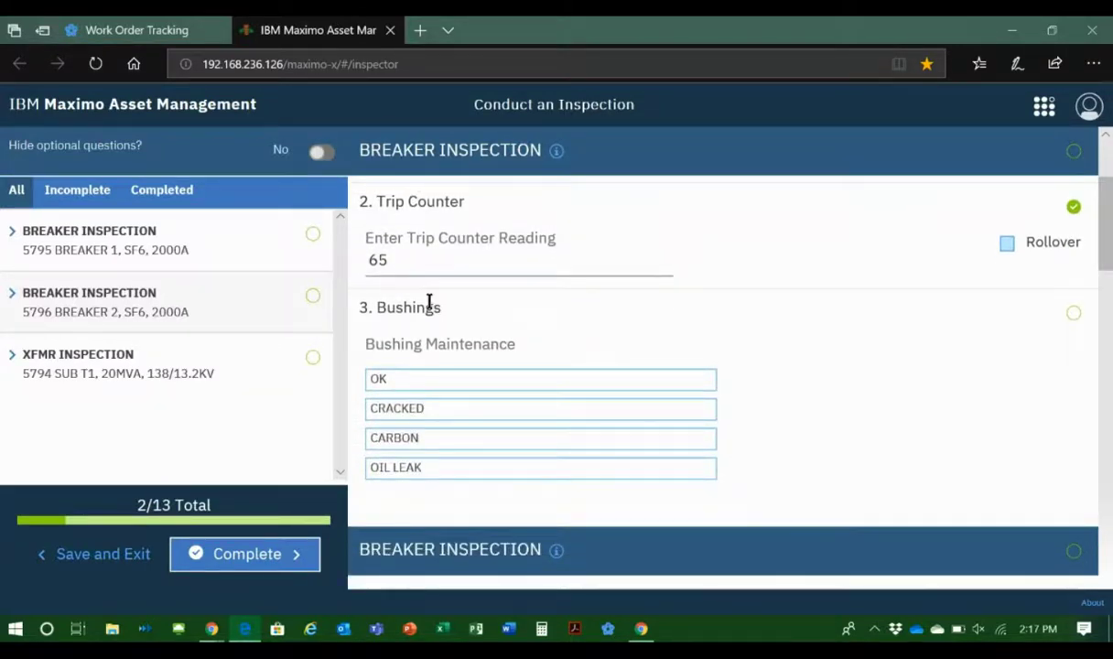
left_click(428, 413)
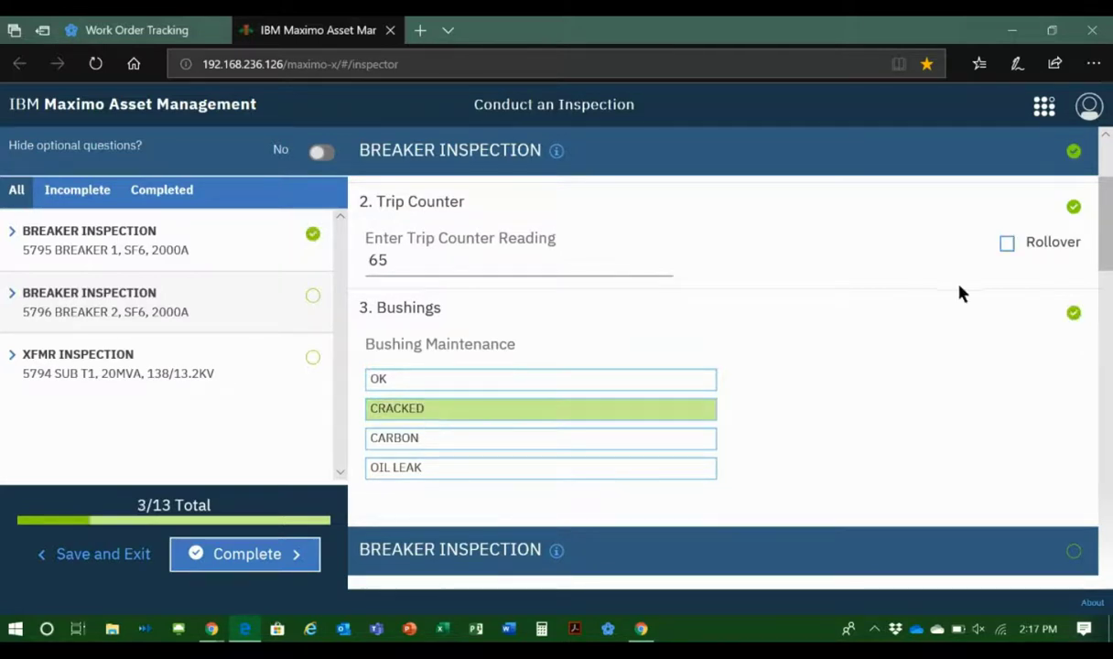
Step: Answer the inspection of breaker 5796 with condition UNSATISFACTORY, trip counter reading 72 and bushings CRACKED
left_click_drag(1111, 246, 1110, 306)
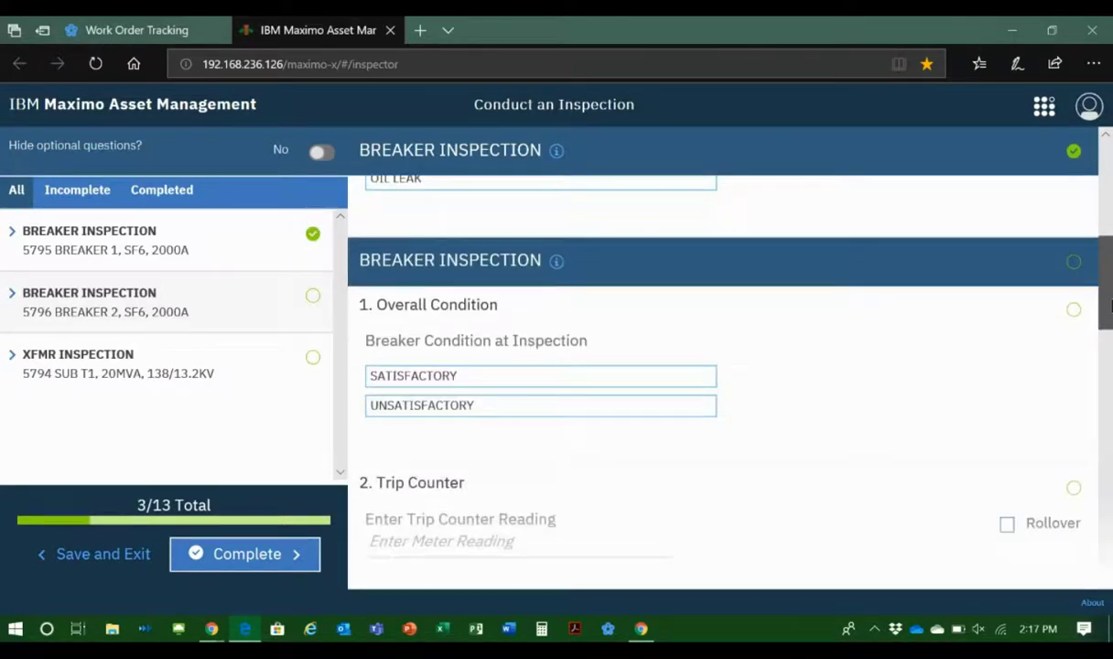
left_click(613, 412)
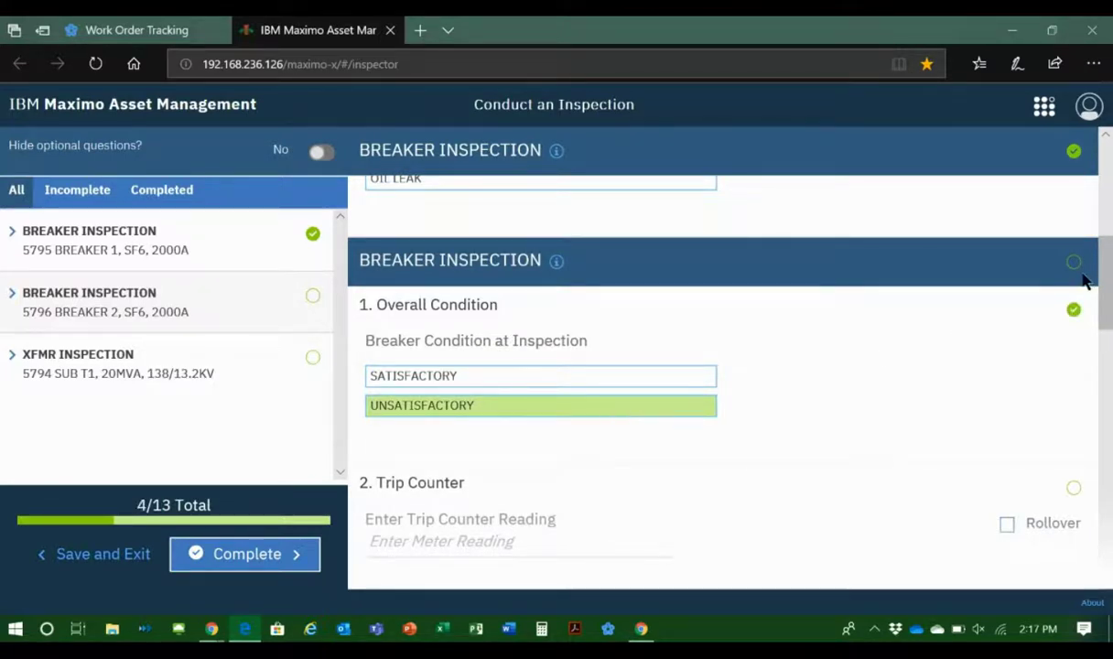
left_click_drag(1102, 285, 1103, 331)
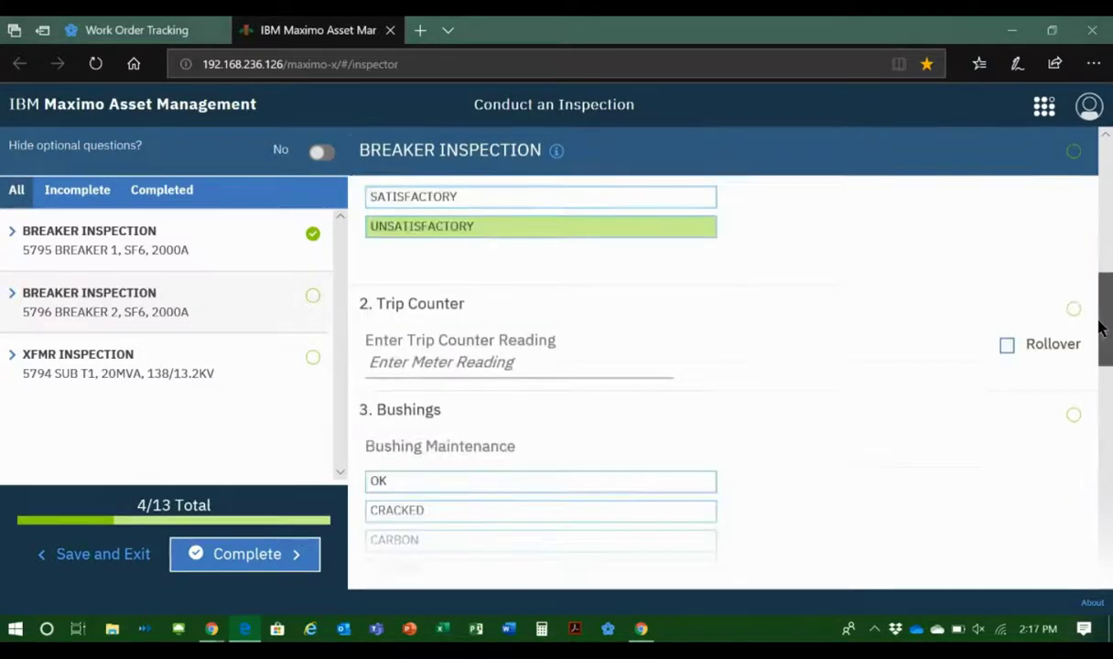
left_click(636, 376)
type("72")
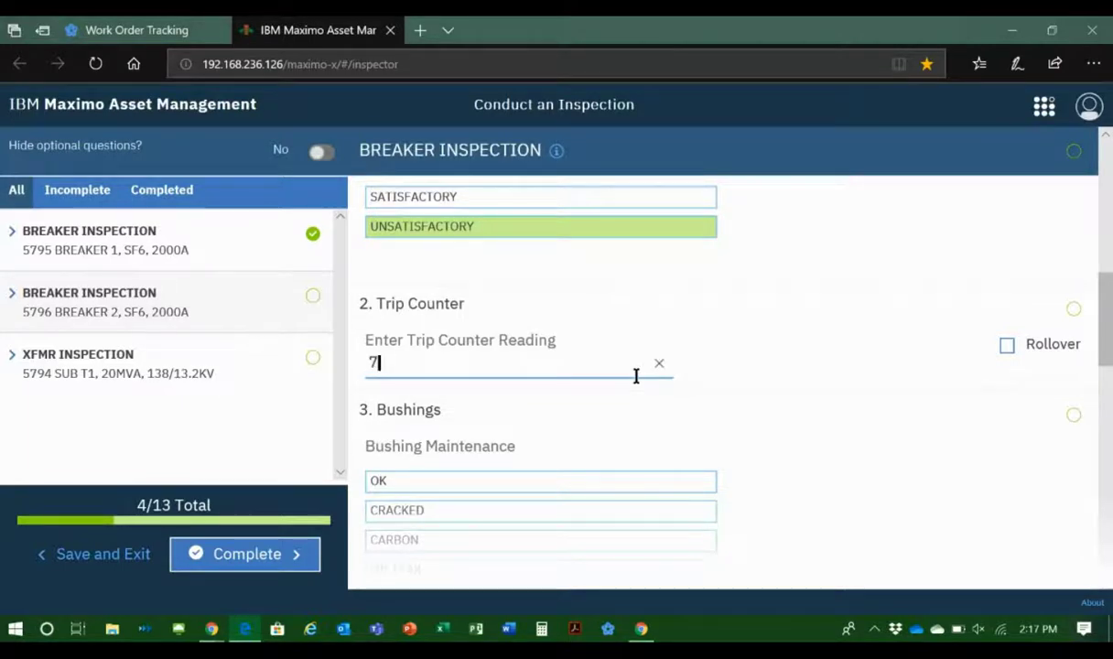
key("Tab")
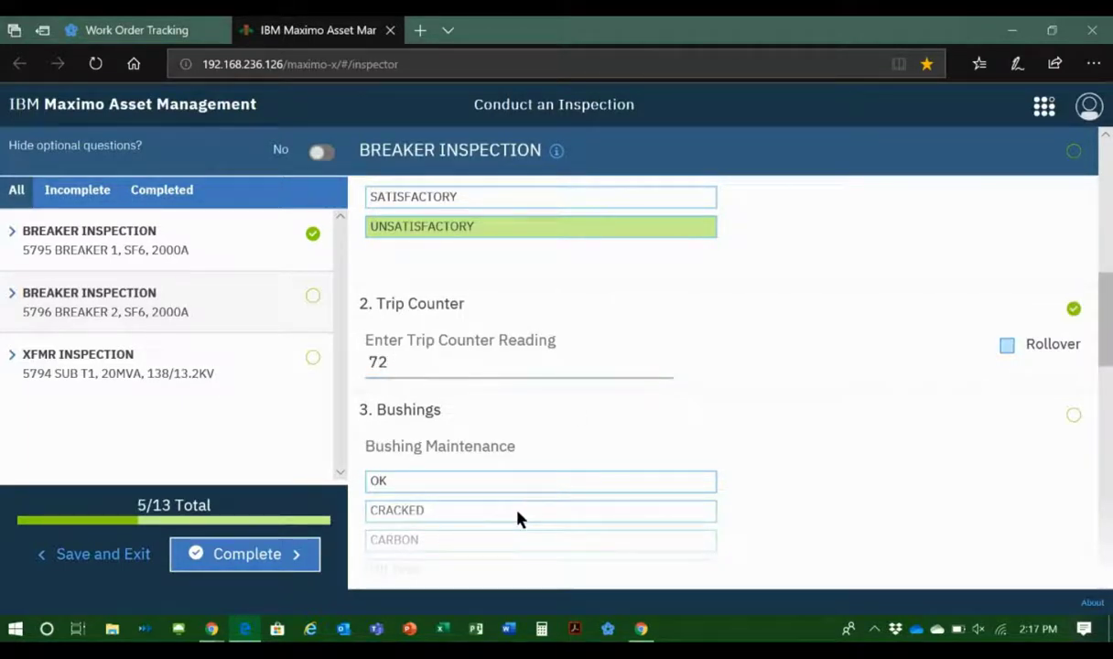
left_click(517, 510)
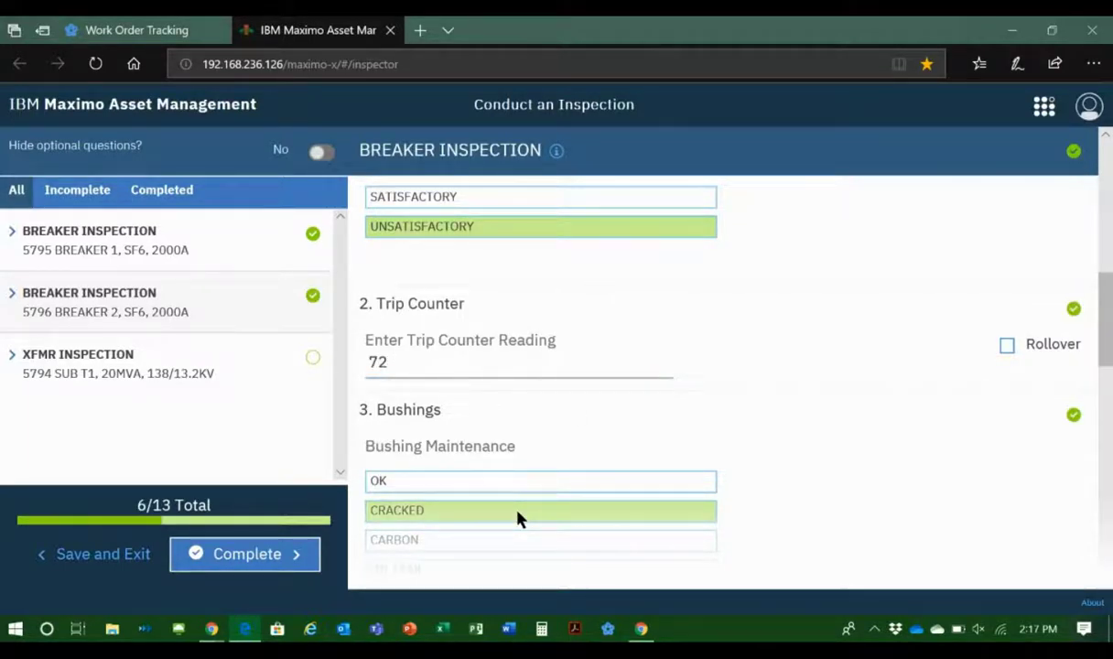
Step: Examine the information details of the XFMR INSPECTION and close them again
left_click_drag(1103, 319, 1105, 396)
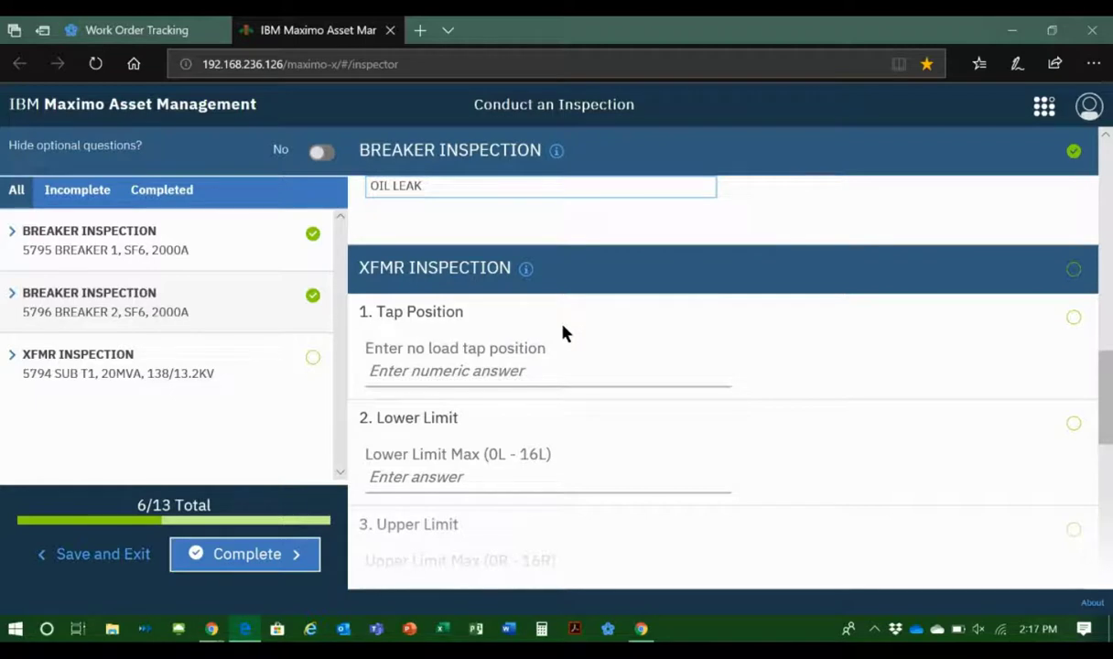
left_click(527, 269)
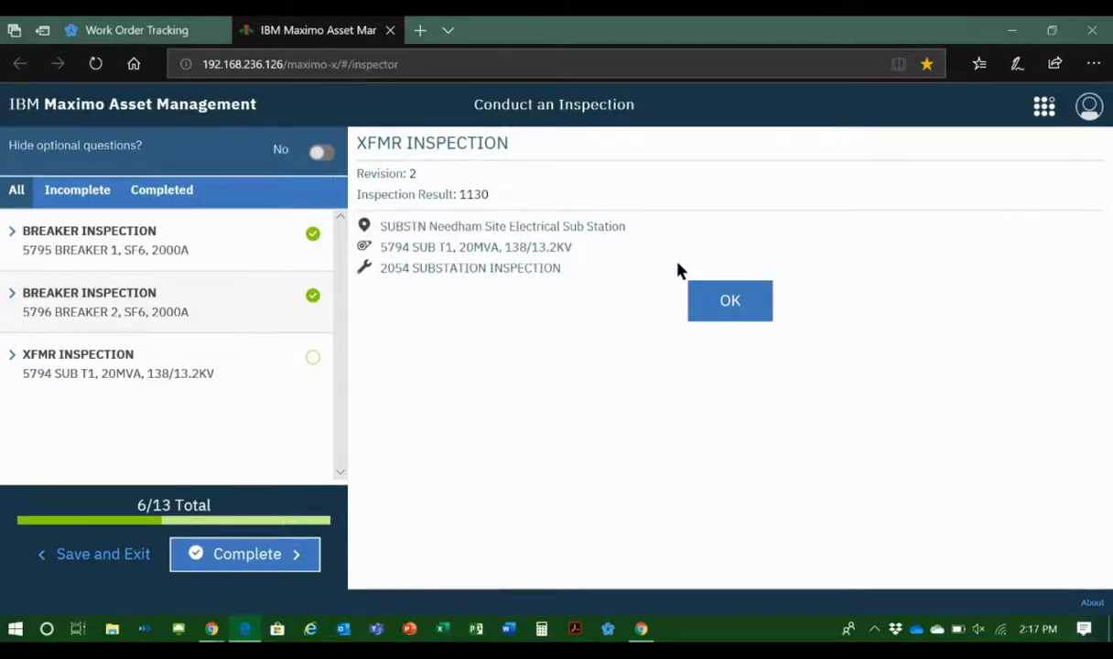
left_click(732, 300)
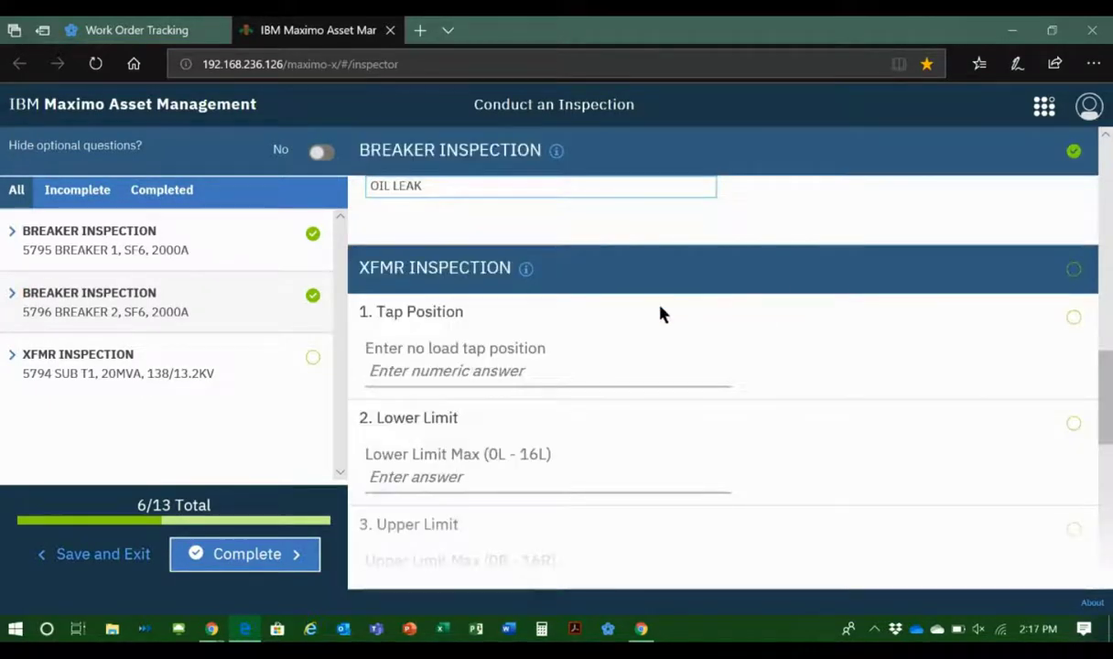
Step: Answer the XFMR INSPECTION with tap position 3, lower limit 7l and upper limit 6r
left_click(424, 371)
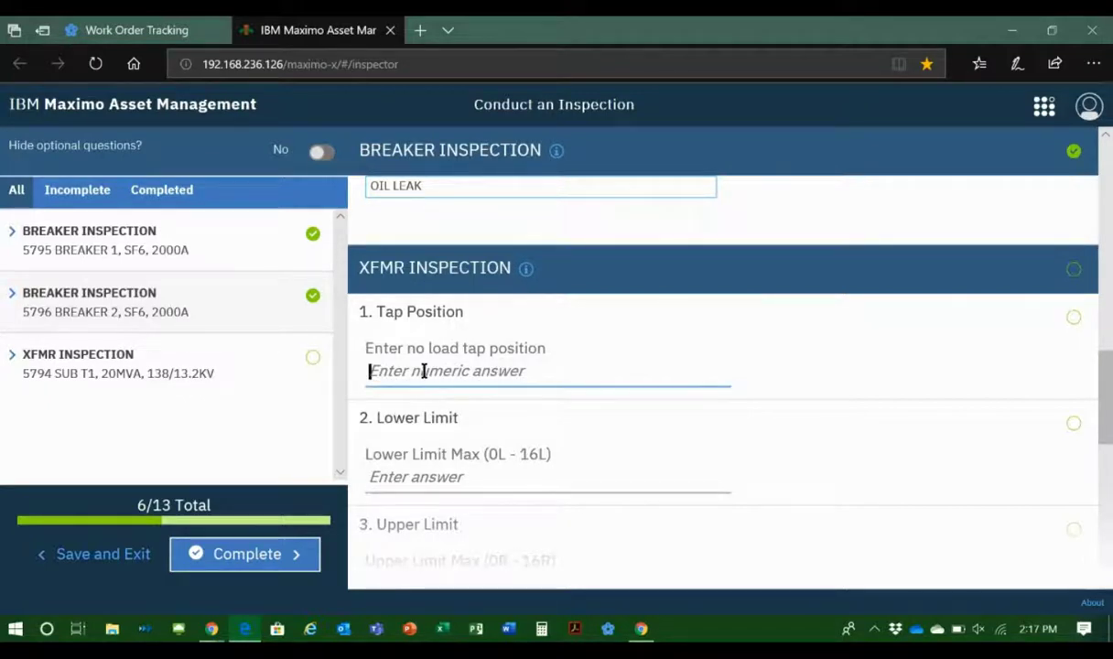
type("3")
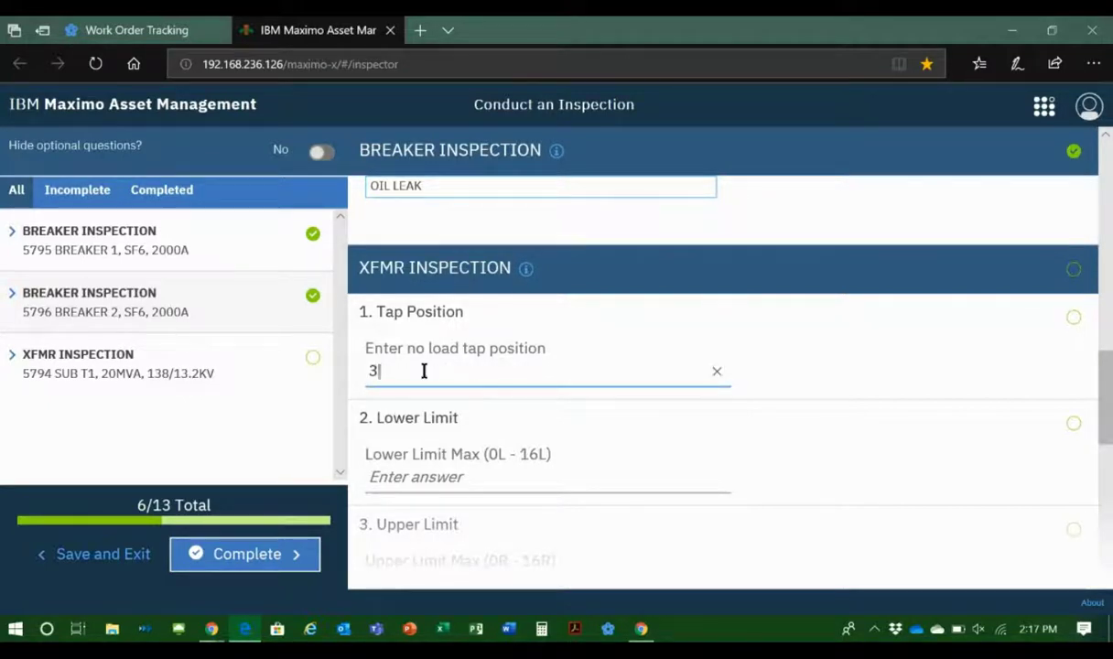
left_click(408, 473)
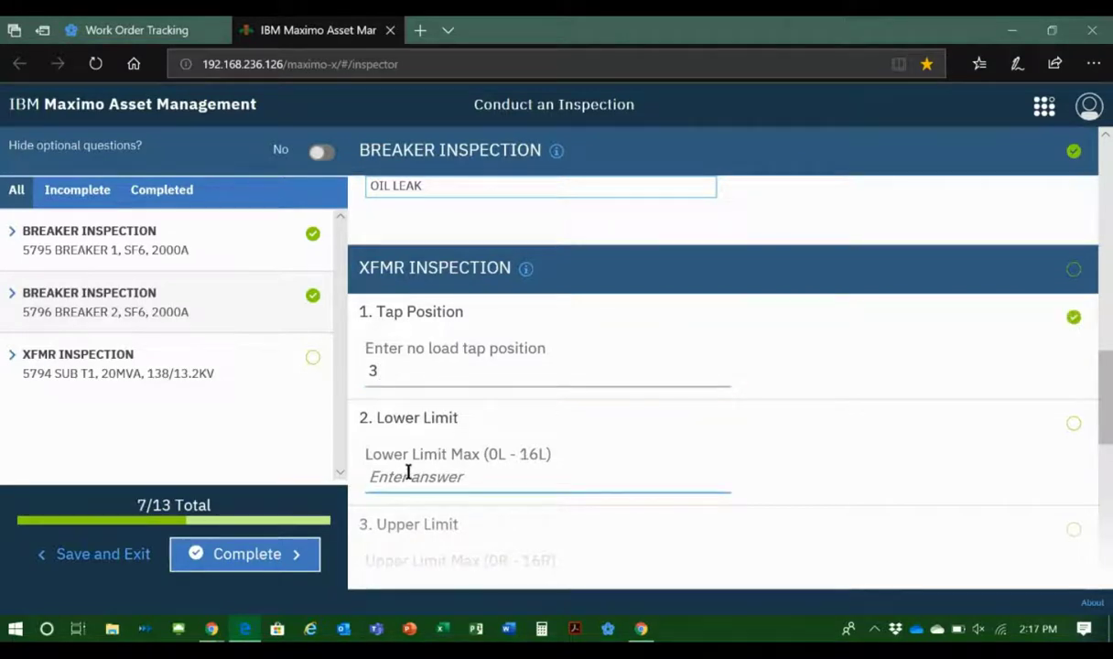
type("7l")
left_click(427, 504)
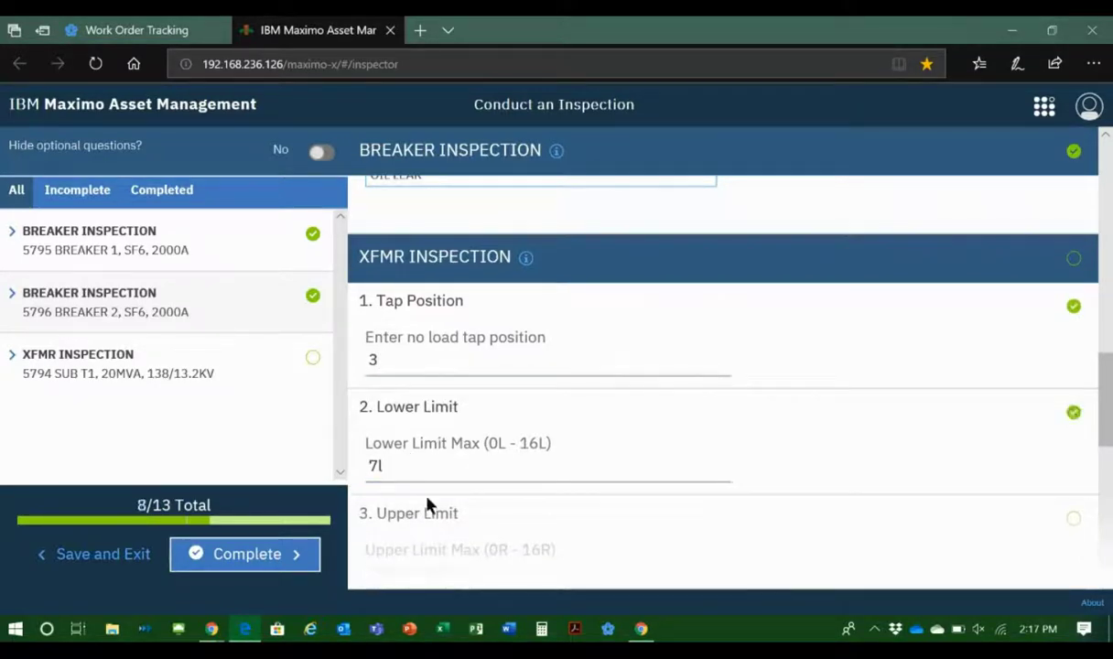
scroll(673, 357, "down", 2)
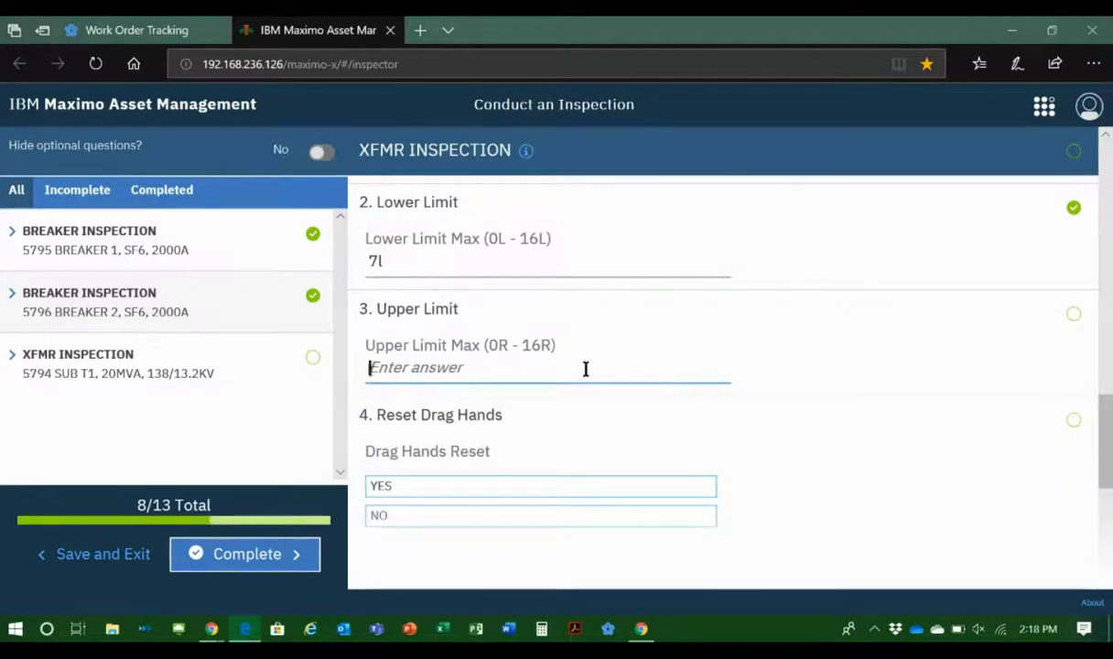
type("6r")
key("Tab")
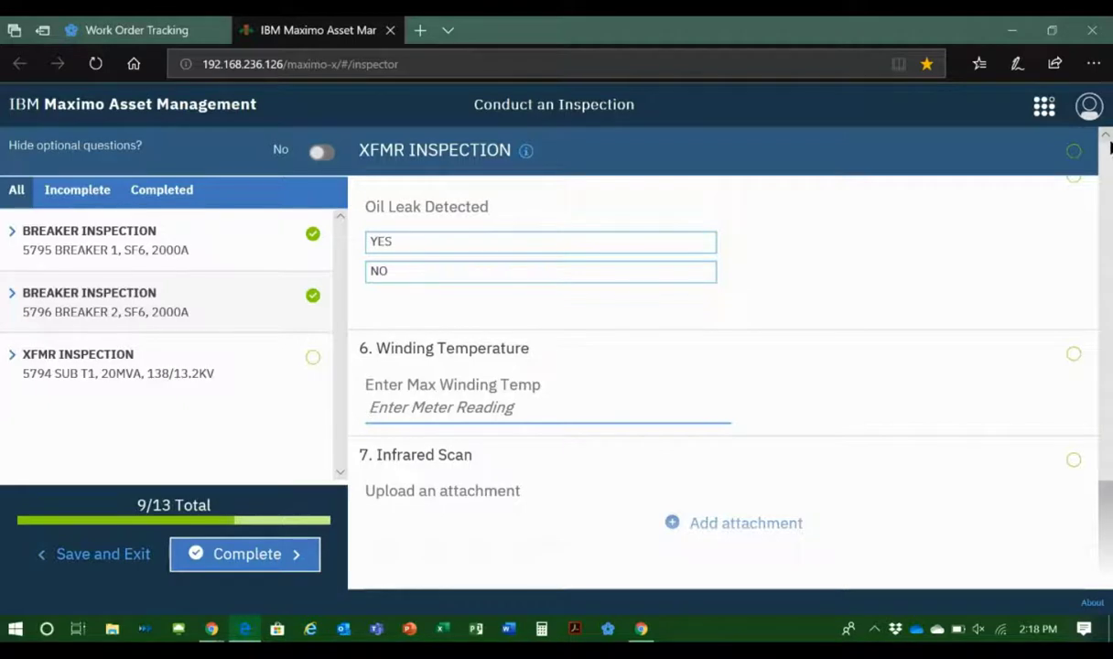
Step: Answer the XFMR INSPECTION with drag hands reset NO, oil leak detected YES and max winding temperature 33
scroll(716, 270, "up", 4)
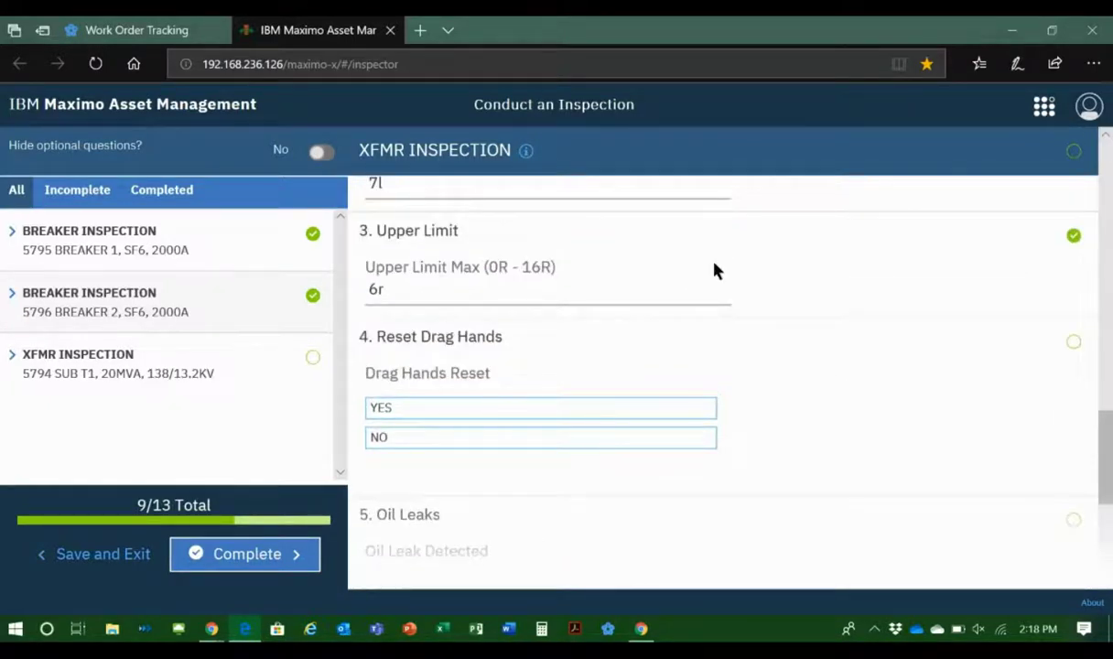
left_click(563, 439)
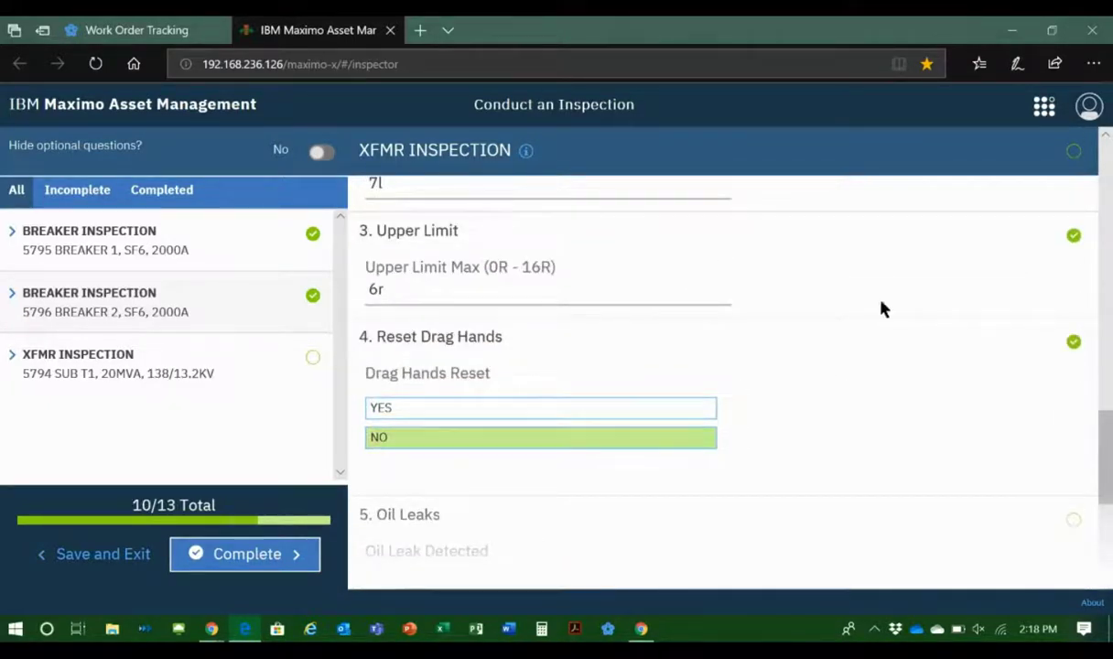
left_click_drag(1110, 443, 1110, 492)
left_click(686, 342)
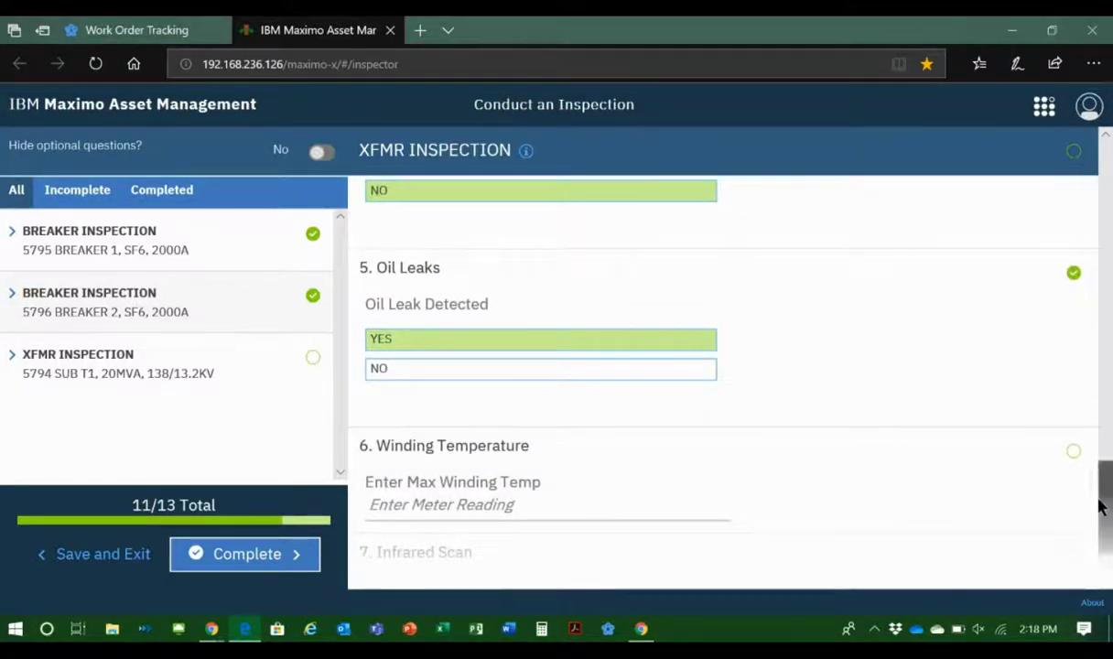
left_click_drag(1106, 530, 1103, 581)
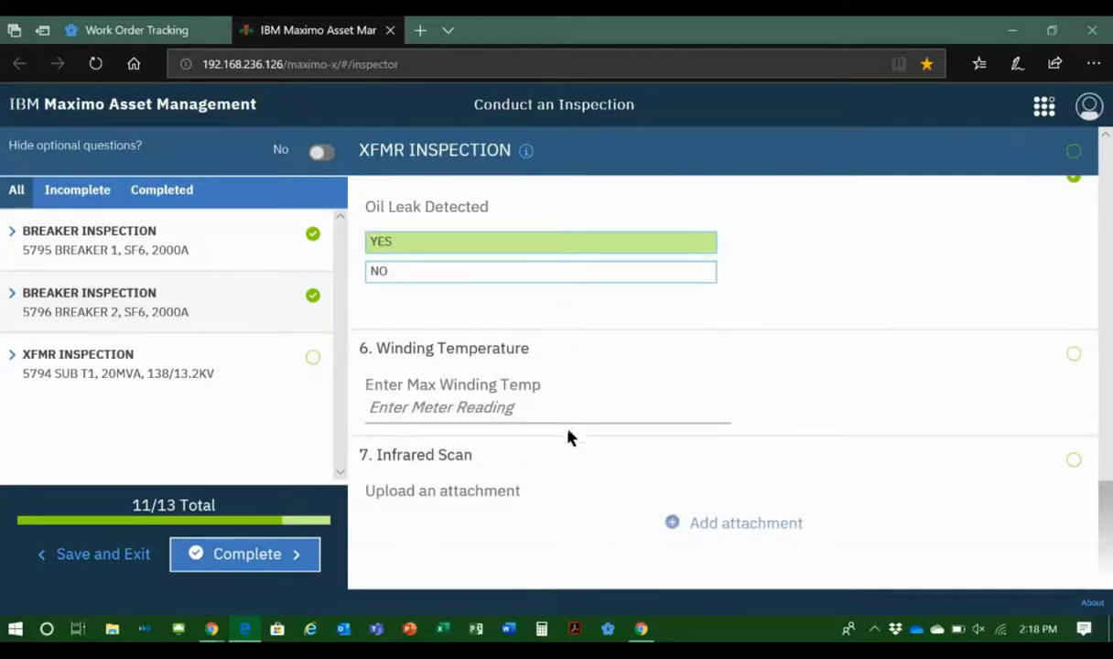
left_click(513, 409)
type("33")
key("Tab")
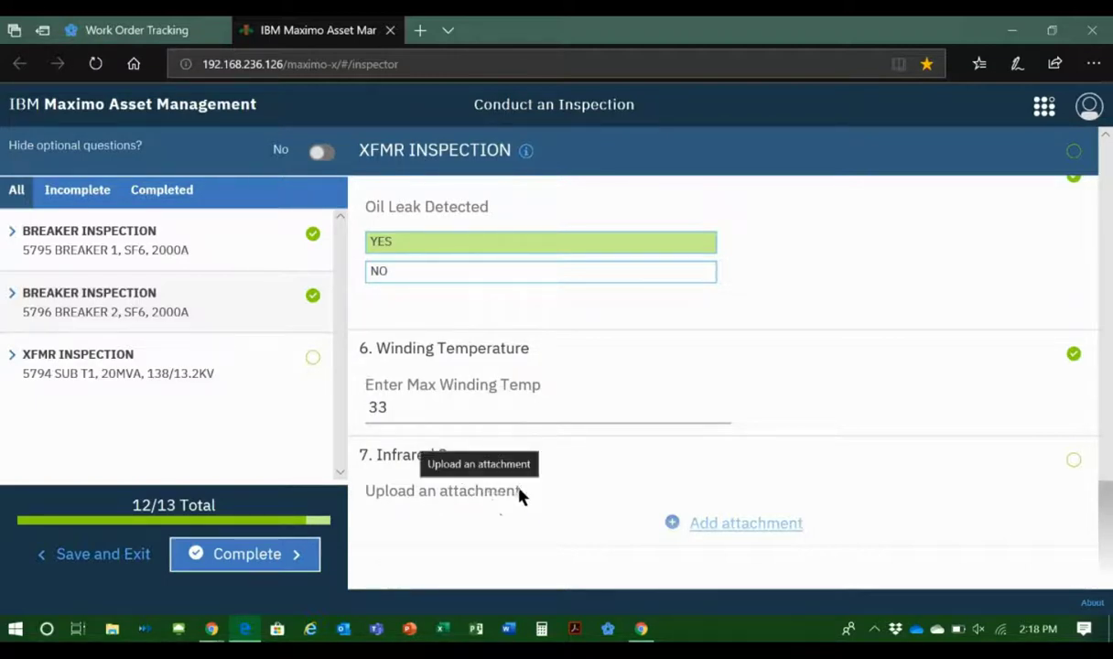
Step: Attach HAIL.jpg from the Maximo Images folder to the Infrared Scan question and complete the batch of inspections
left_click(746, 524)
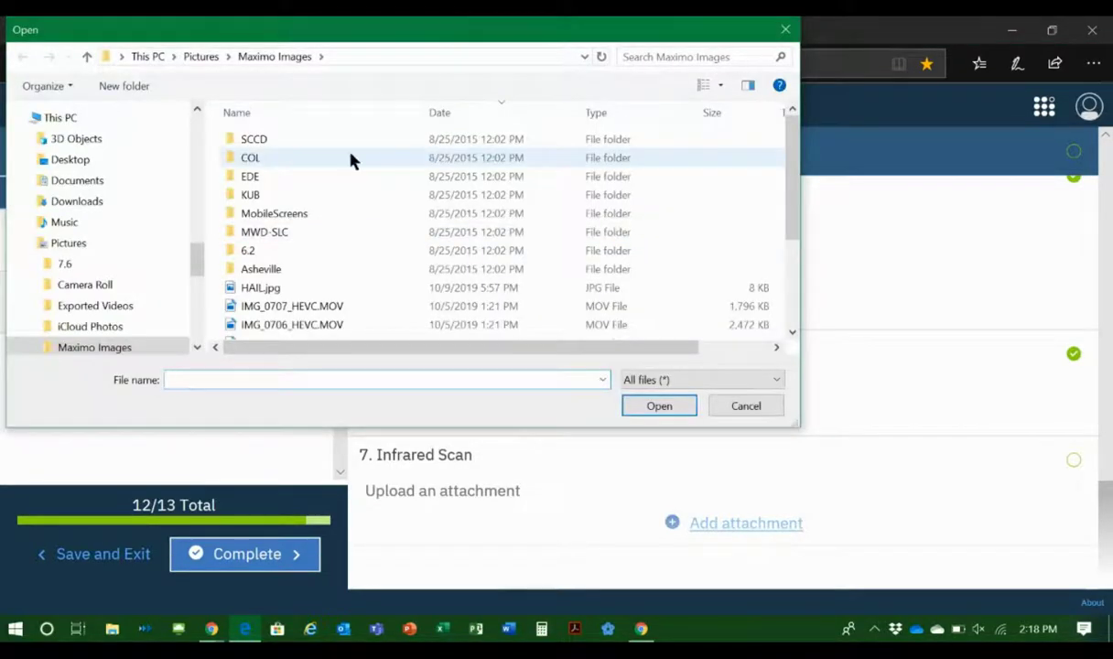
left_click(449, 291)
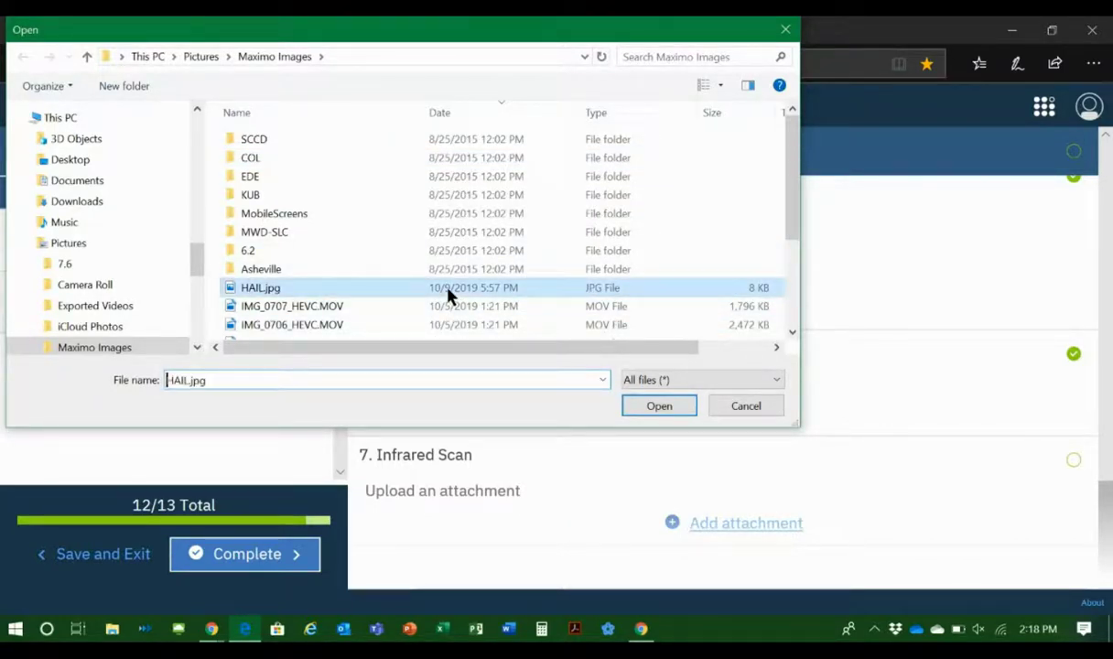
left_click(661, 408)
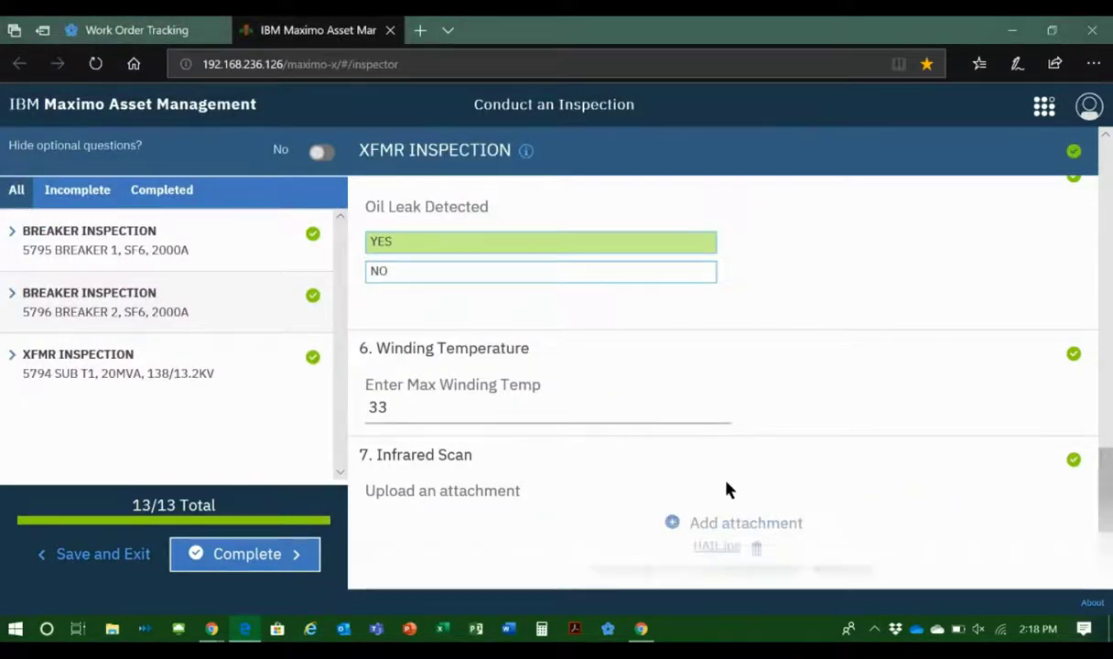
left_click_drag(1106, 492, 1108, 533)
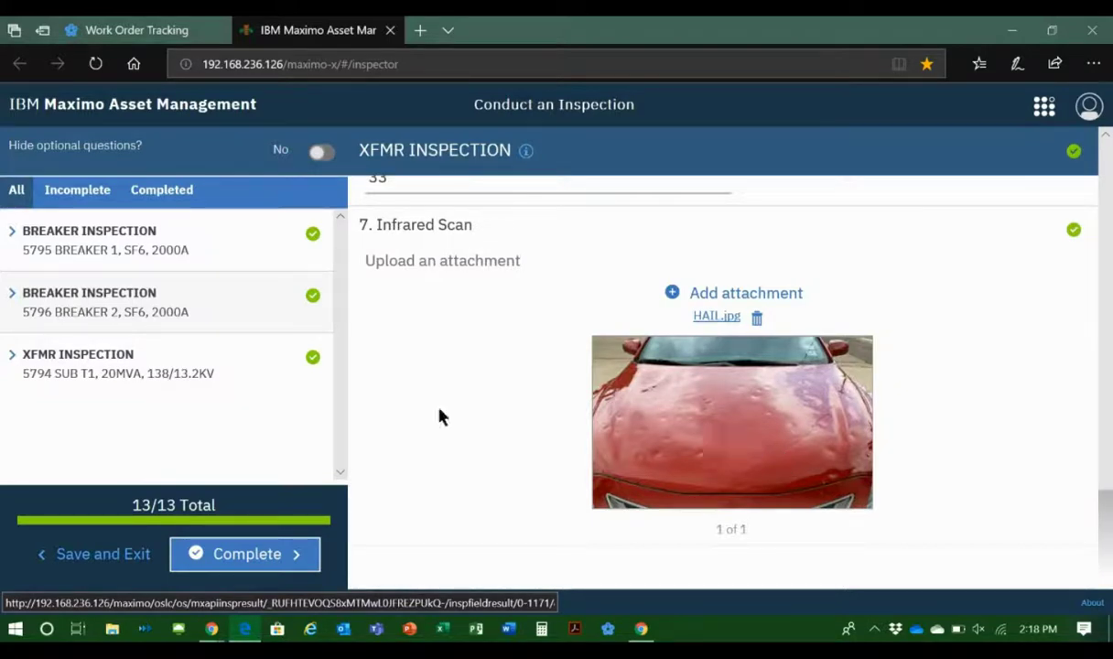
left_click(228, 553)
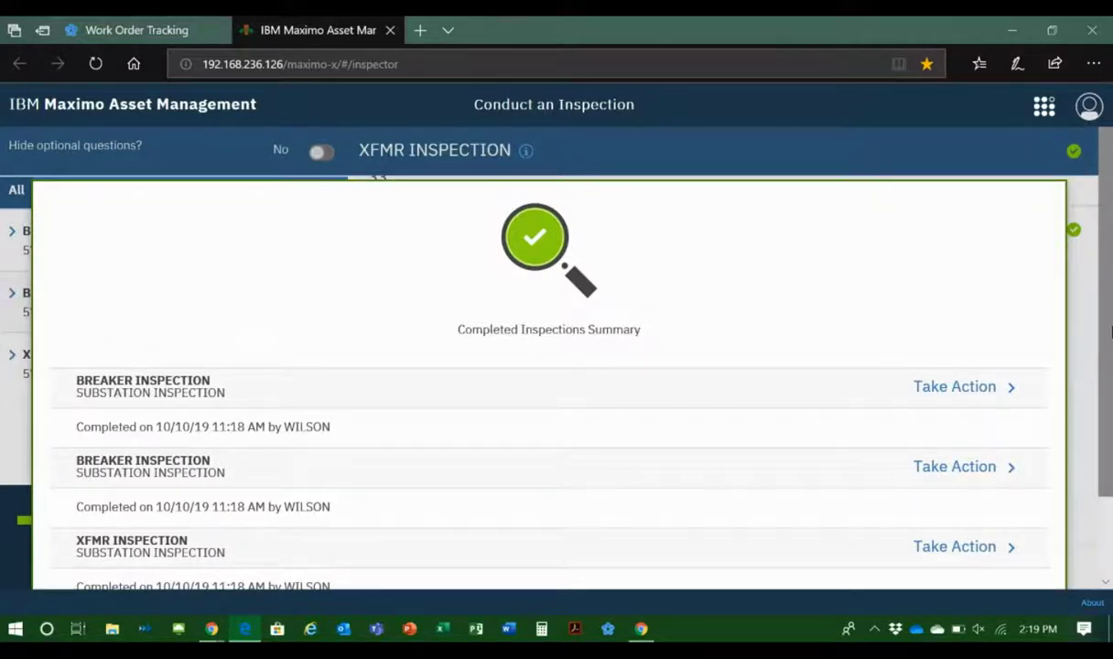
Step: Try to open the batch actions for all inspections in the Completed Inspections Summary
scroll(1105, 412, "down", 2)
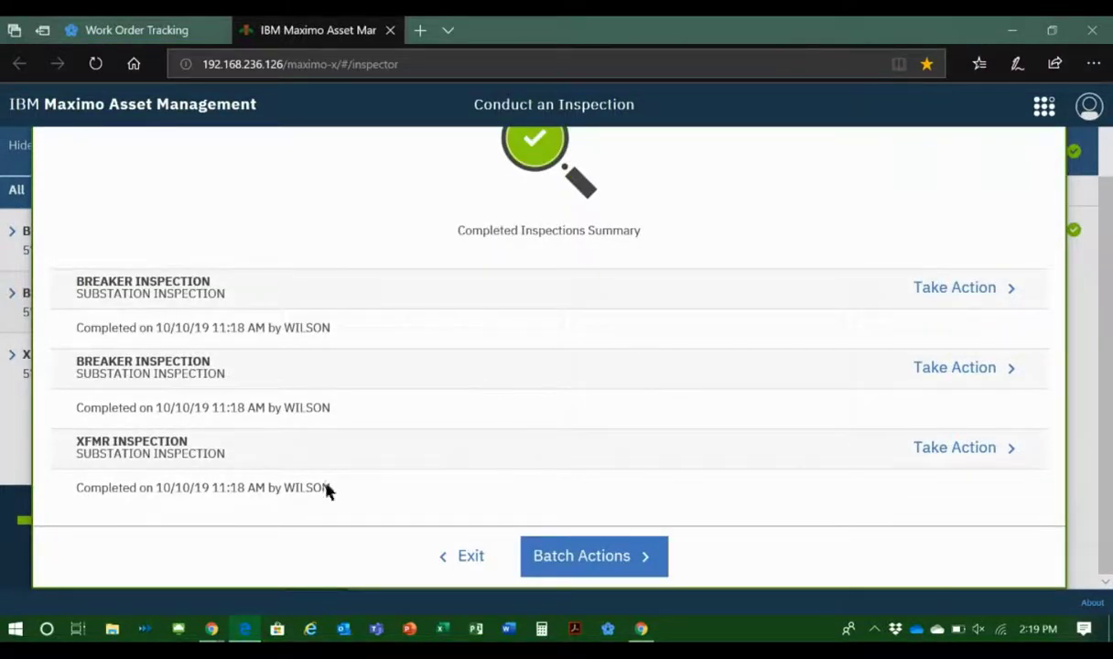
left_click(590, 553)
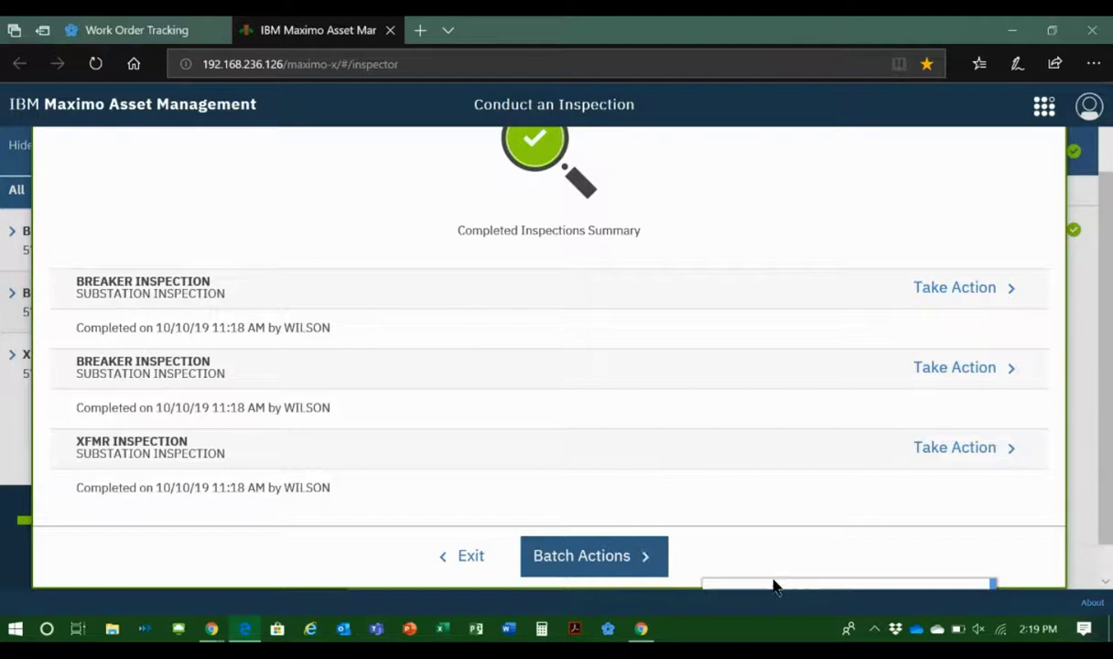
left_click_drag(1106, 482, 1102, 567)
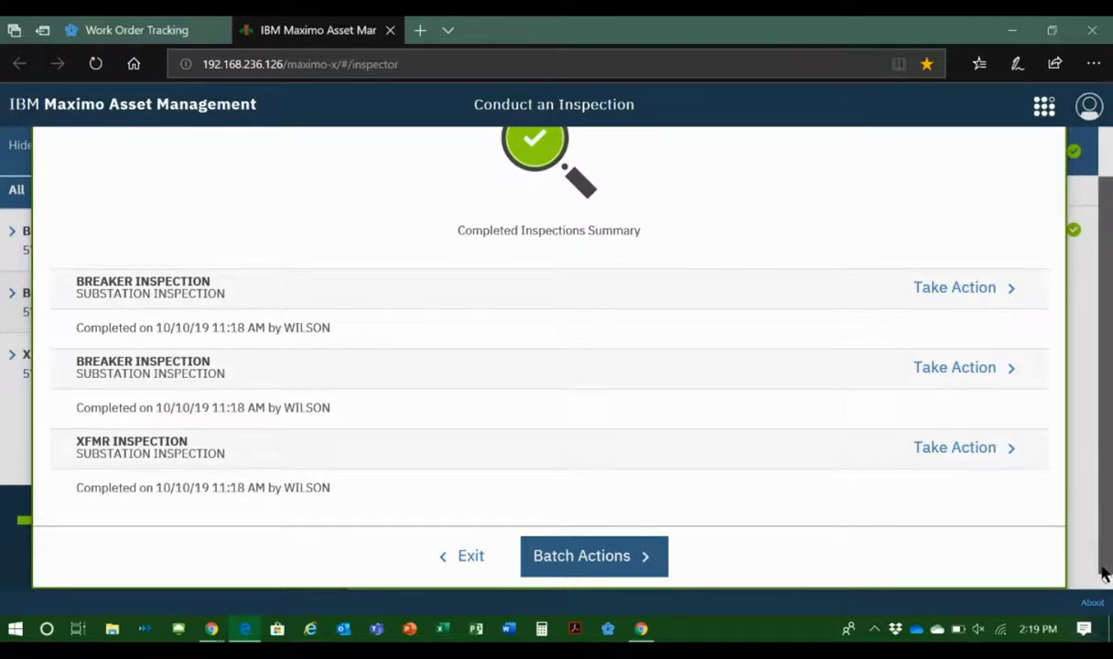
left_click(574, 554)
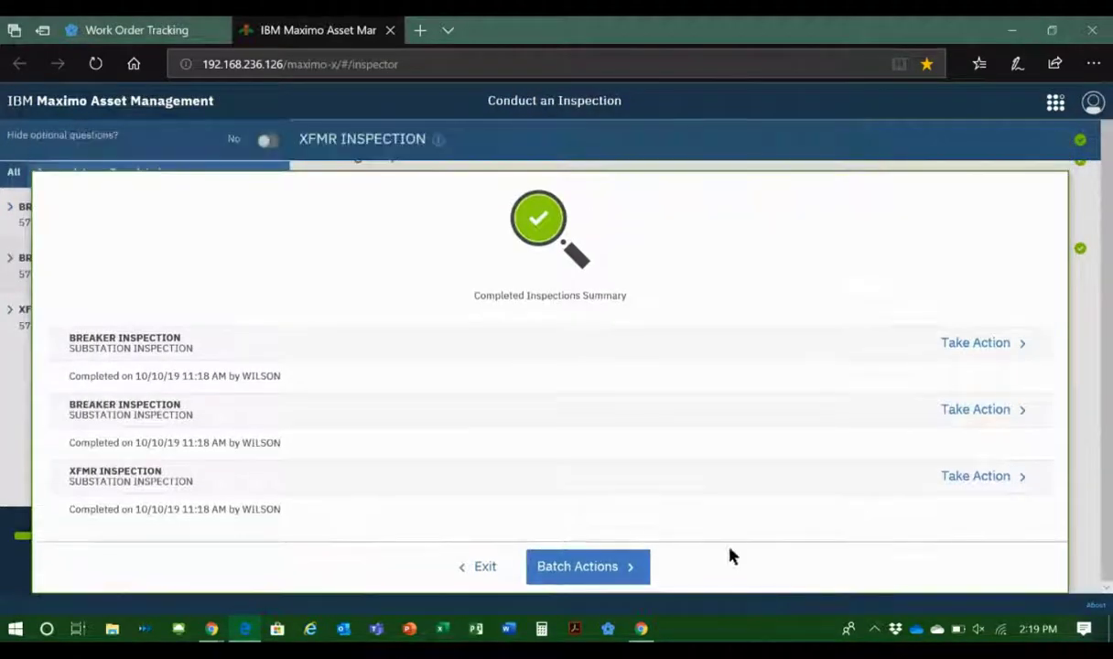
left_click(552, 568)
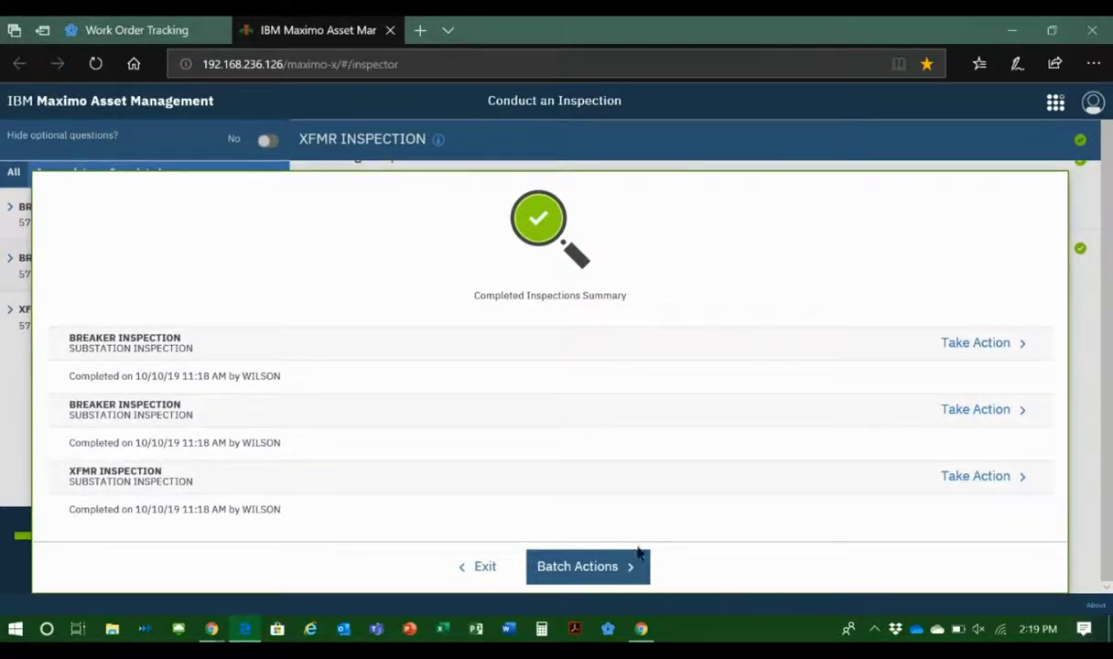
left_click(590, 568)
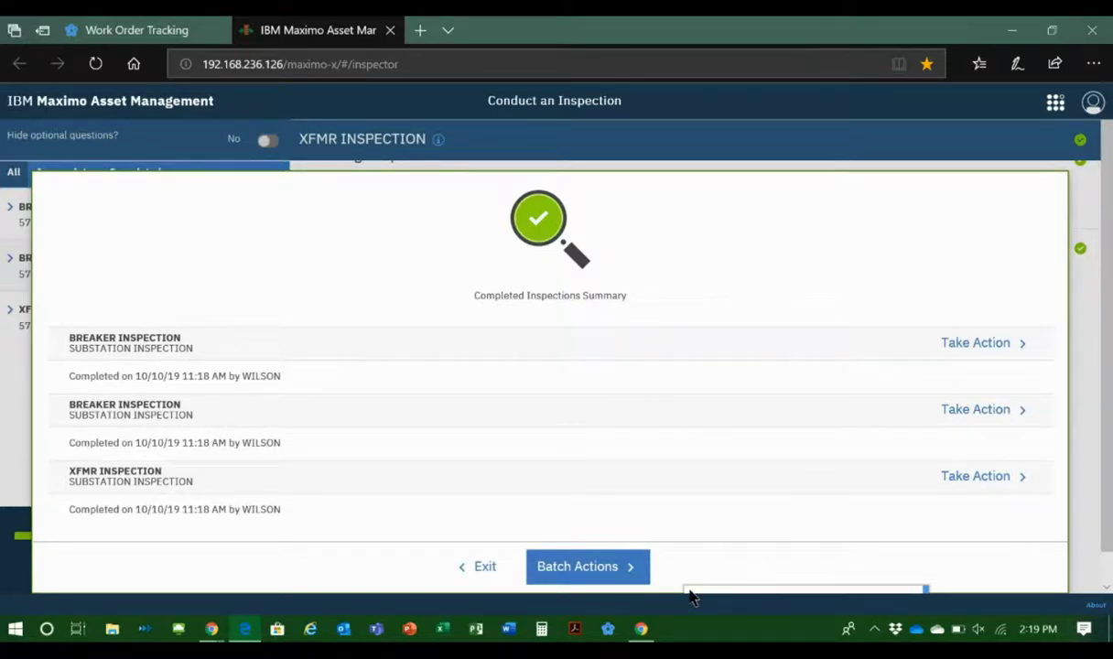
left_click(582, 568)
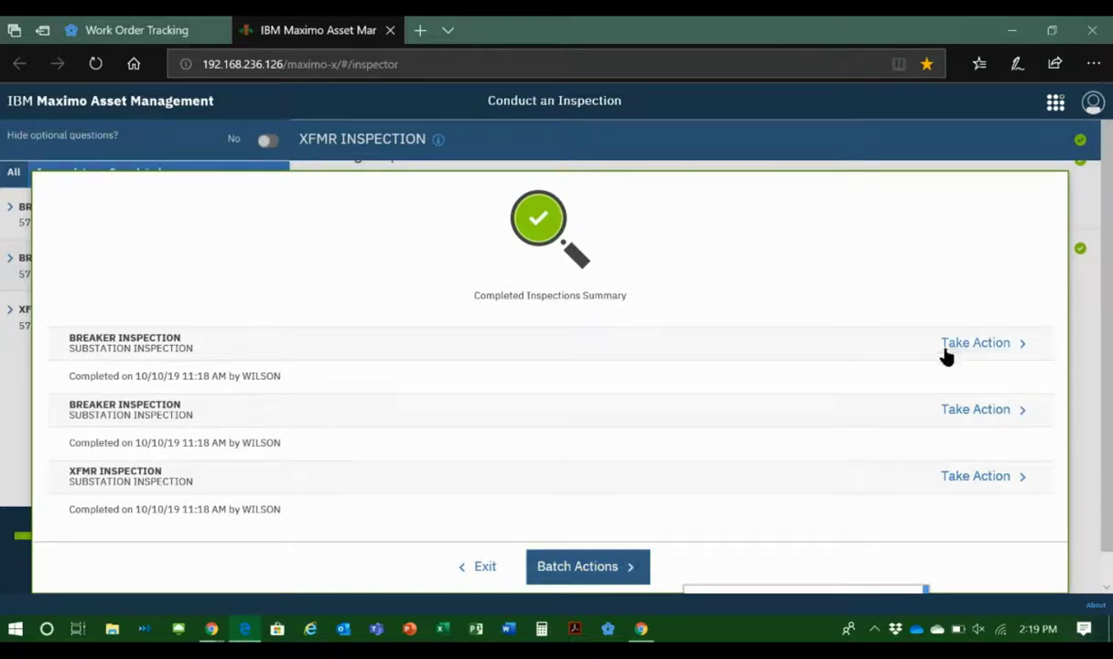
Step: Create a work order from the first completed breaker inspection in the summary and acknowledge the system message
left_click(977, 347)
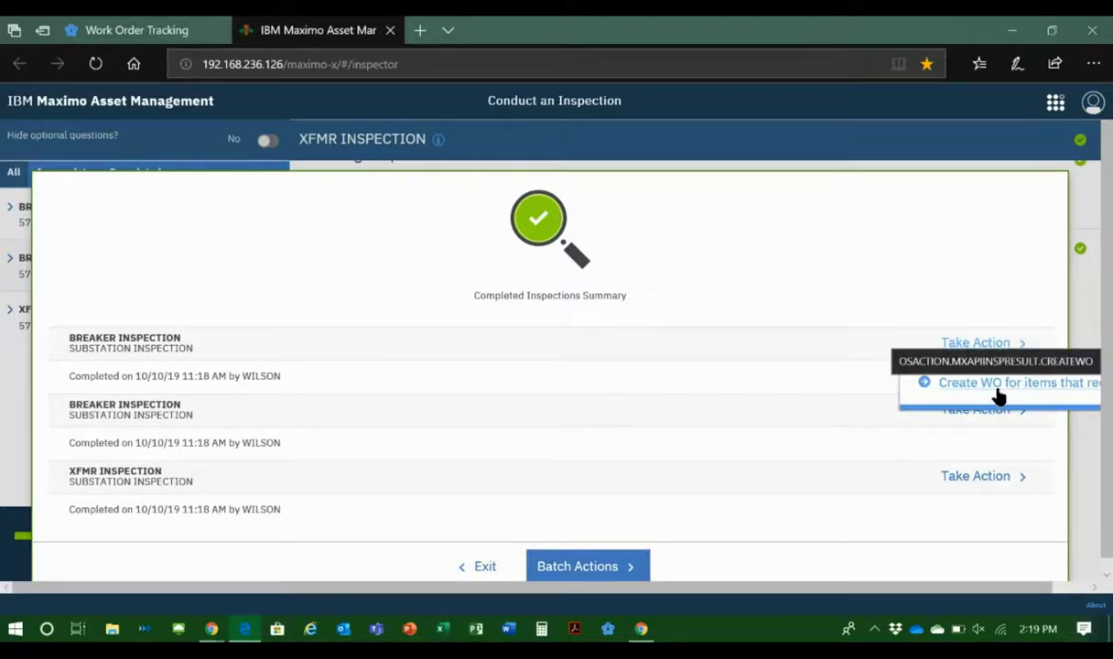
left_click(999, 385)
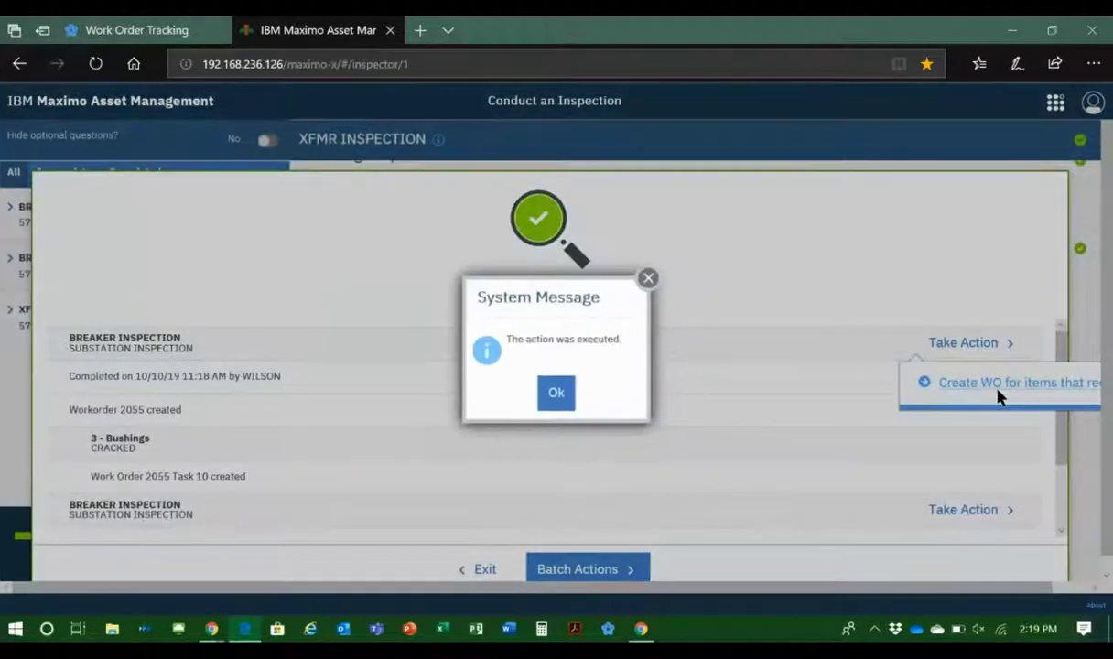
left_click(560, 389)
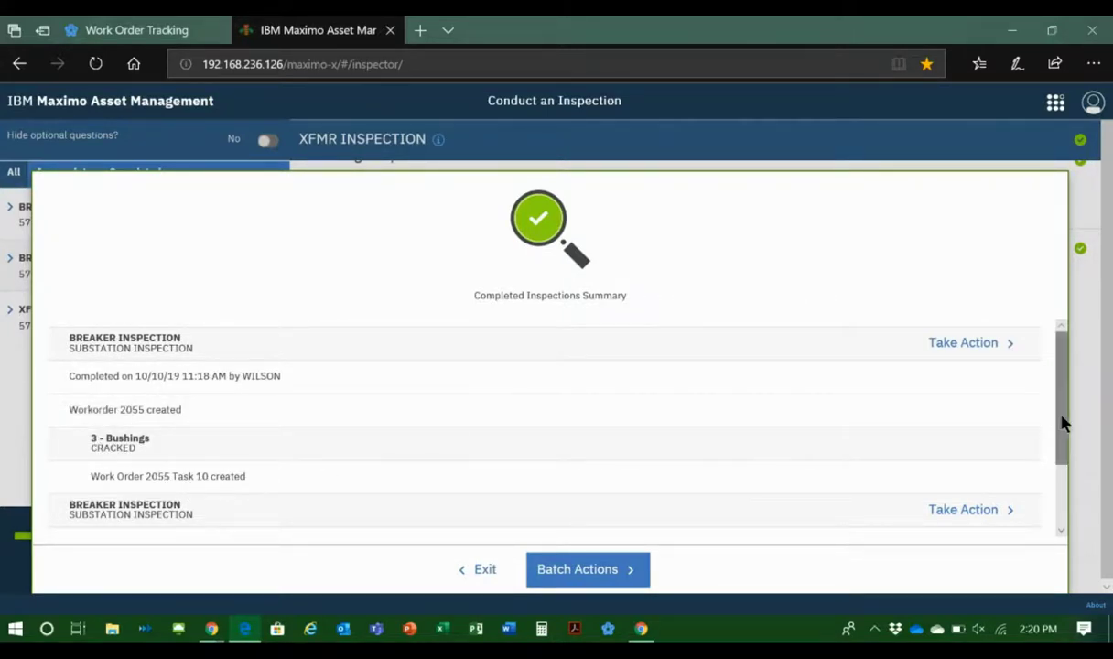
Step: Create a work order from the second completed breaker inspection in the summary and acknowledge the system message
left_click_drag(1062, 423, 1049, 516)
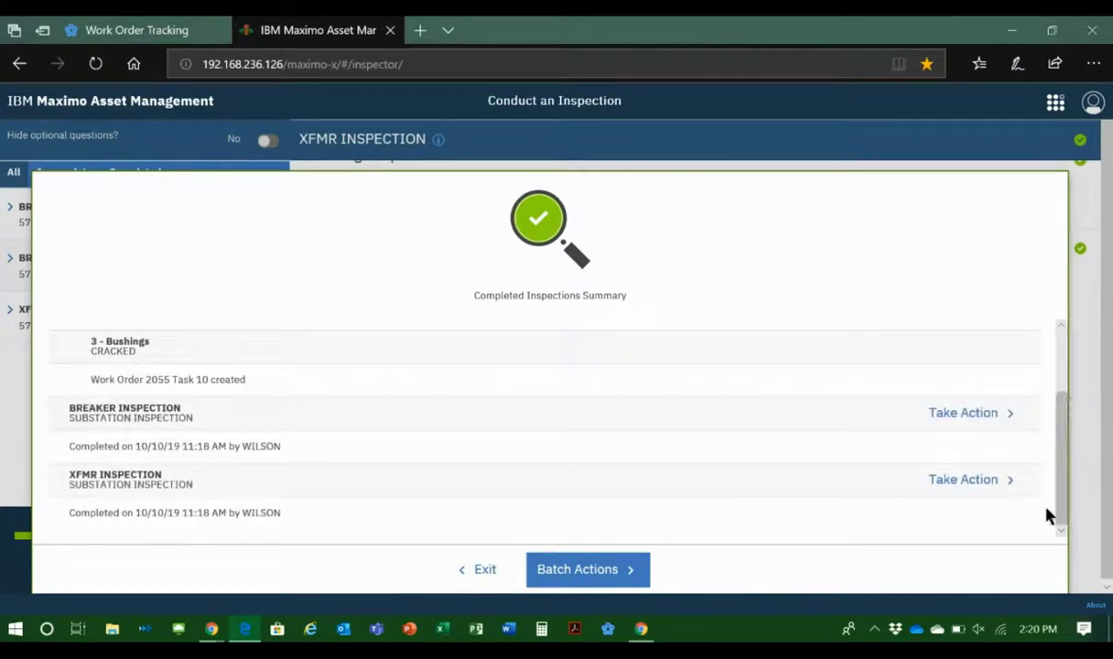
left_click(943, 416)
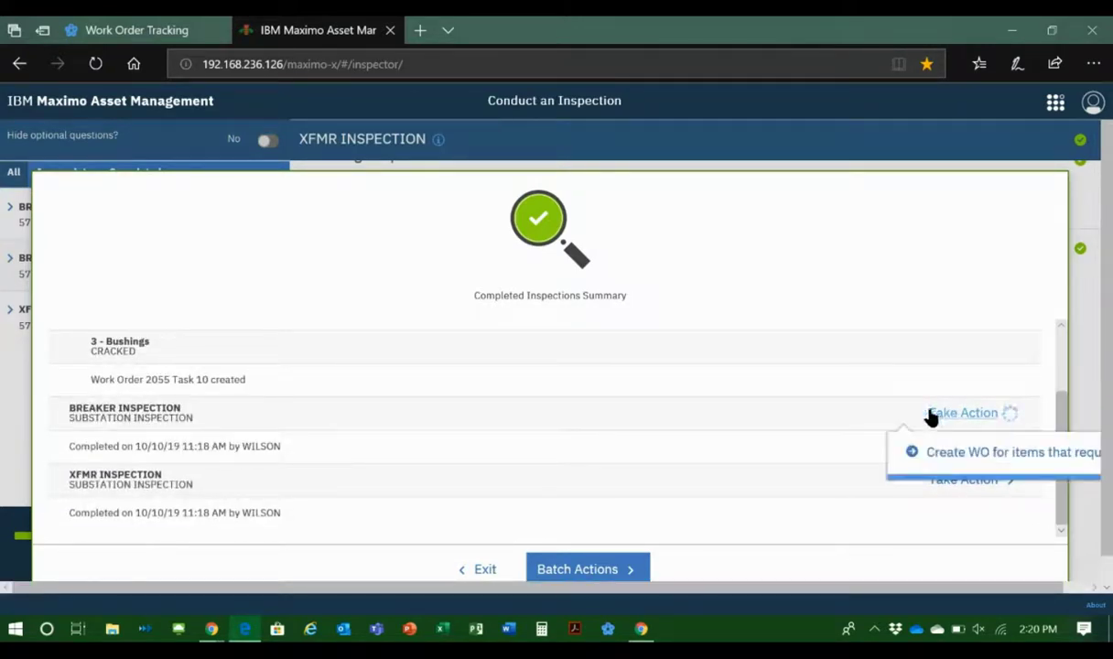
left_click(980, 455)
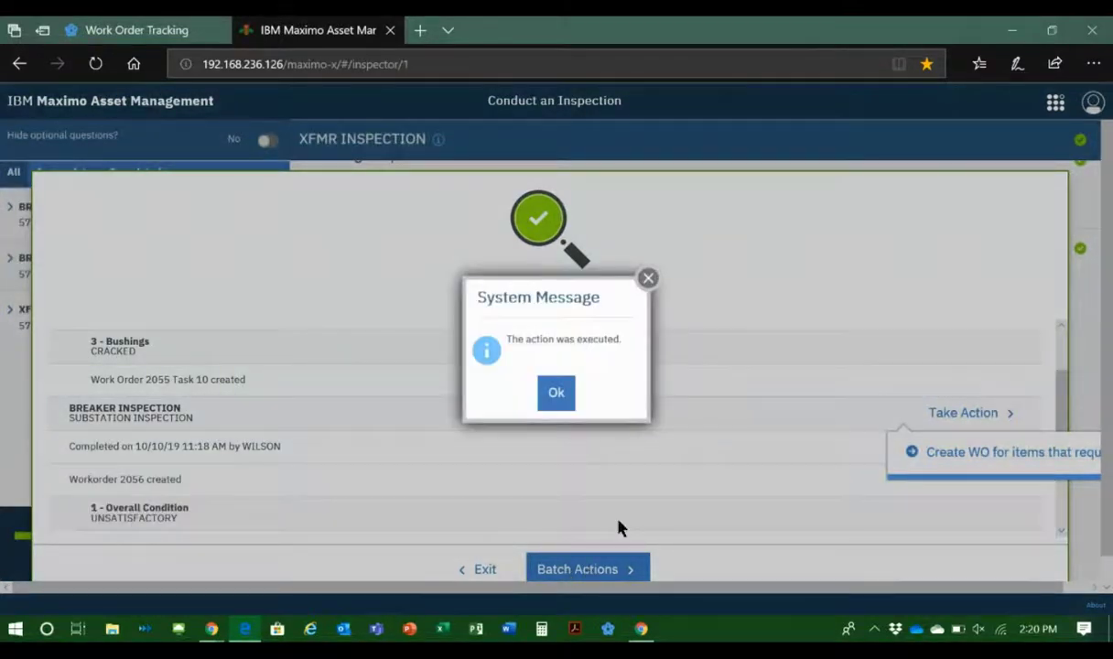
left_click(555, 393)
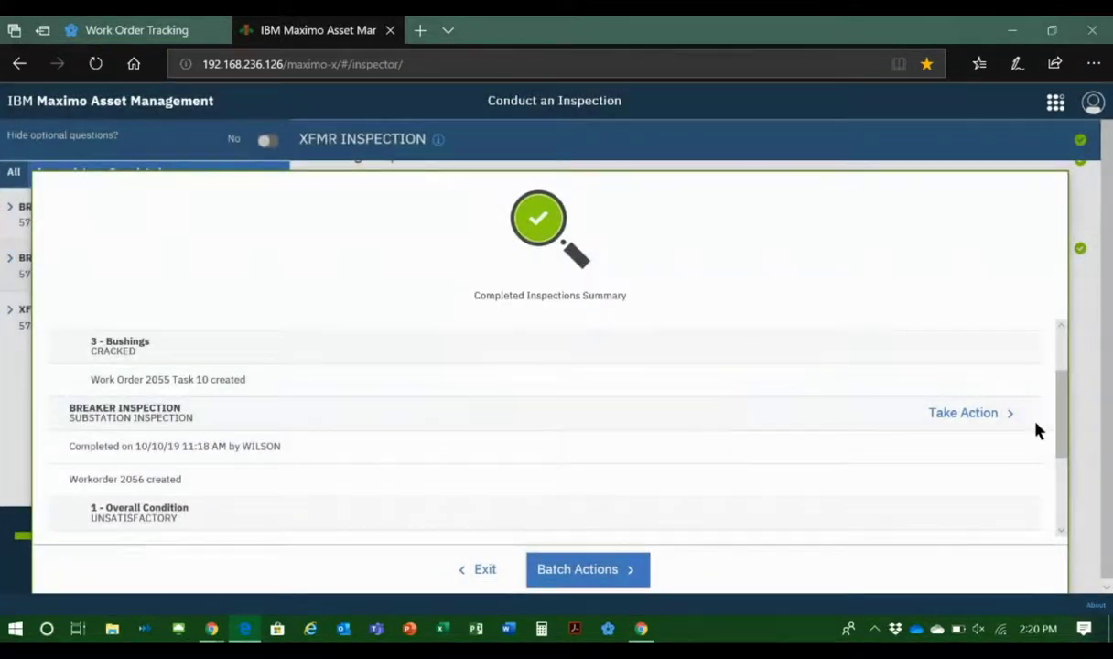
Step: Run the work order creation once more for the second breaker inspection and acknowledge the system message
left_click(971, 417)
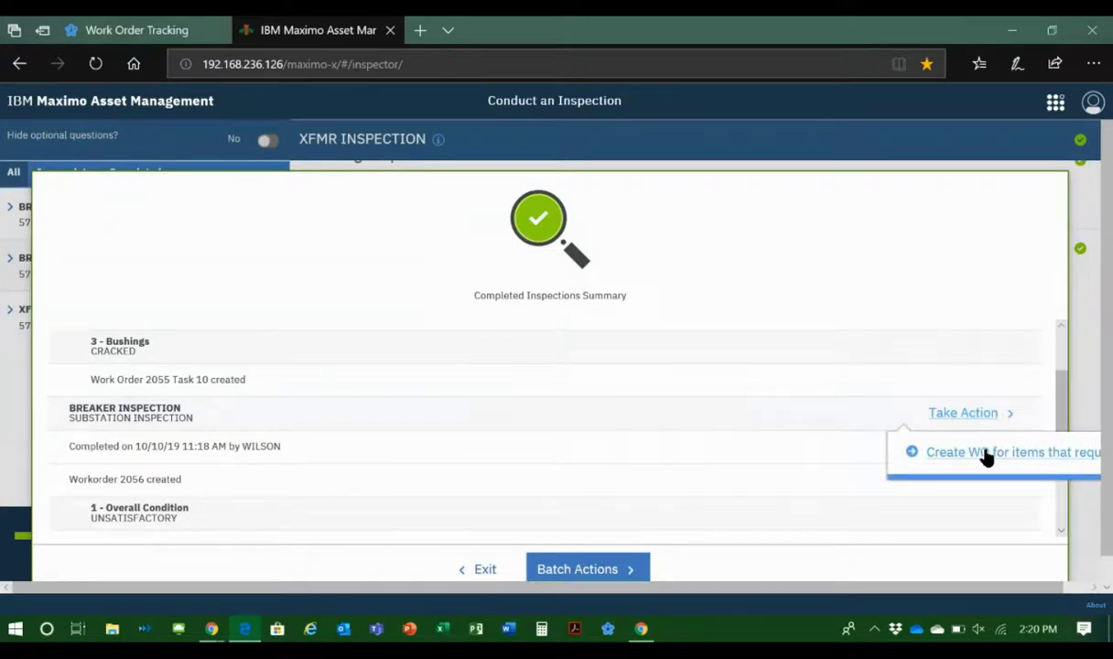
left_click(987, 455)
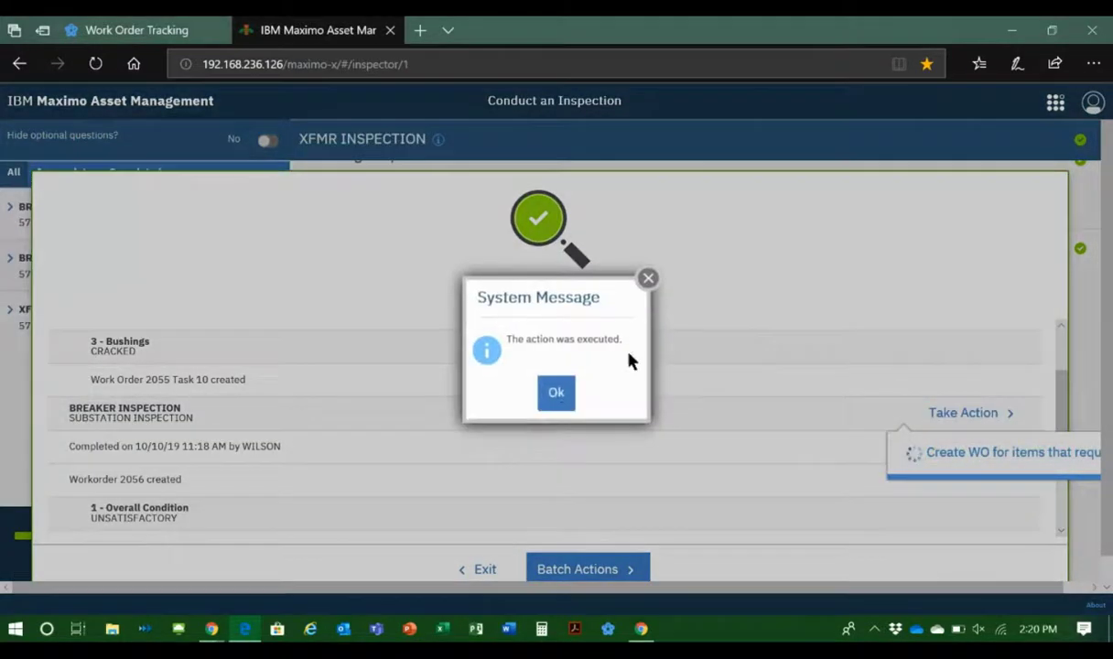
left_click(558, 395)
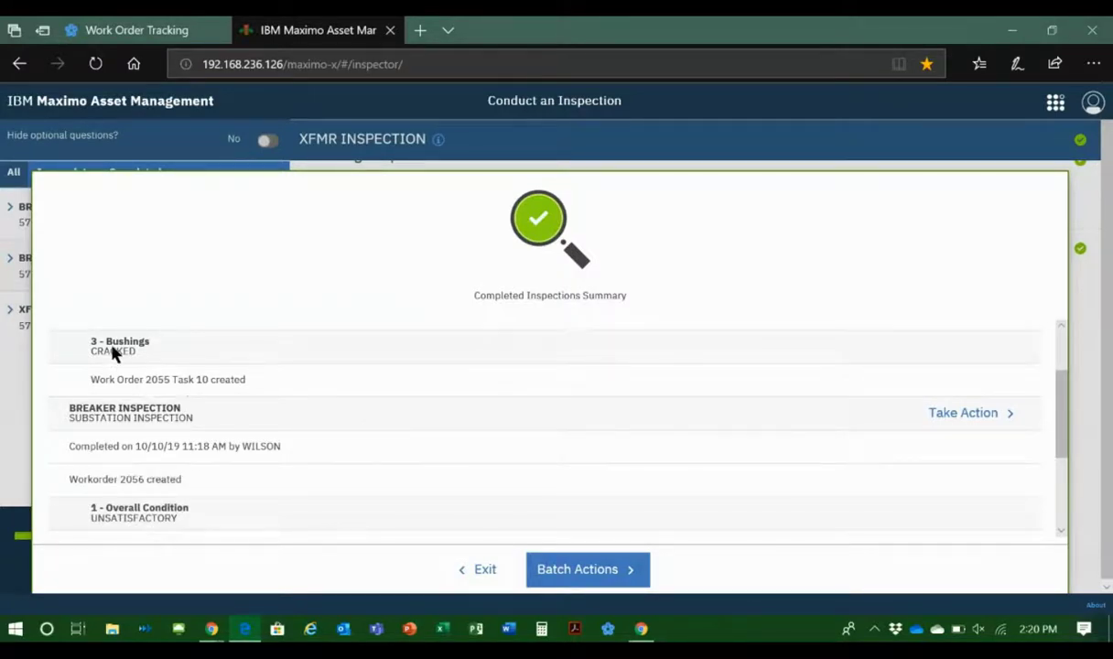
Step: Exit the Completed Inspections Summary and switch to the open work order in Work Order Tracking
left_click(488, 569)
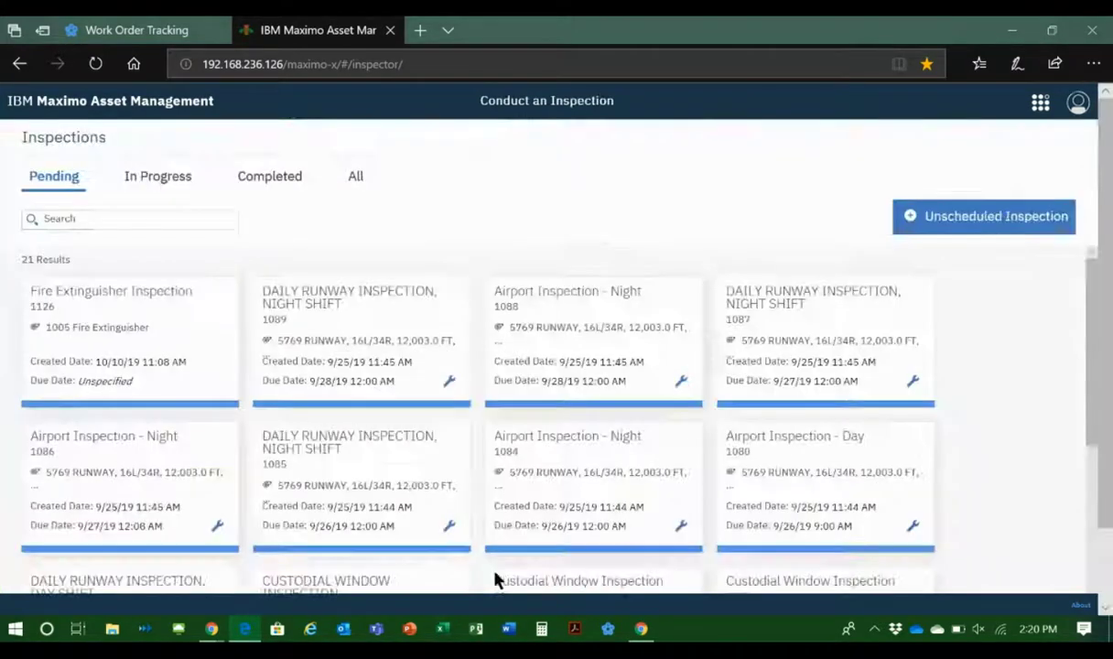
left_click(106, 36)
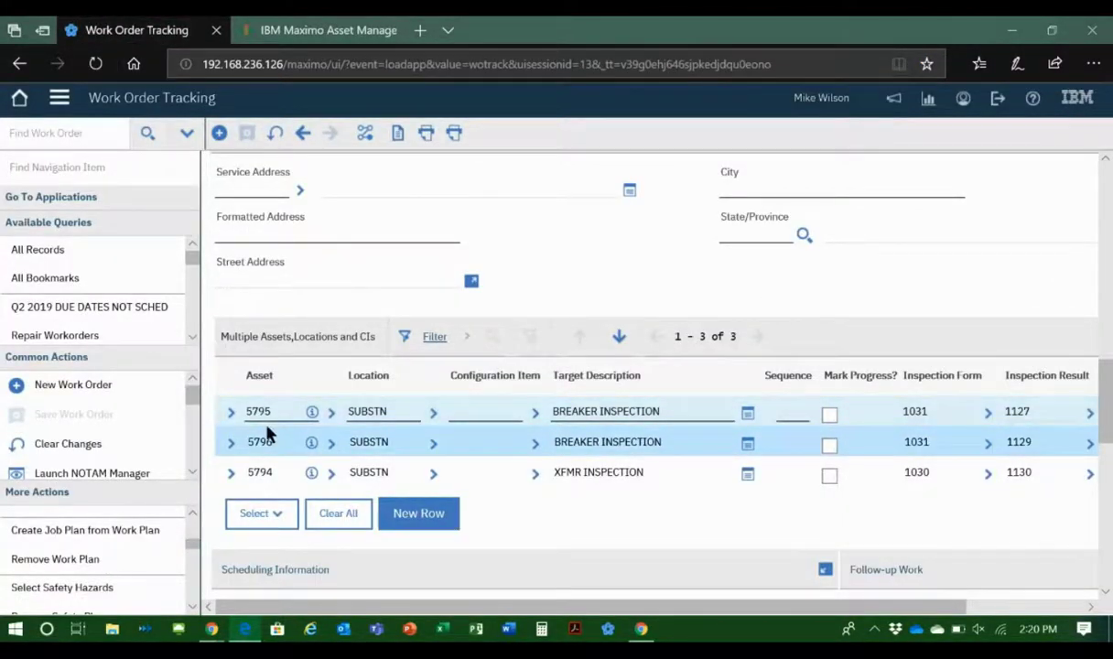
Step: Open the work details of breaker asset 5795 and look through its work records for the follow-up work order
left_click(331, 413)
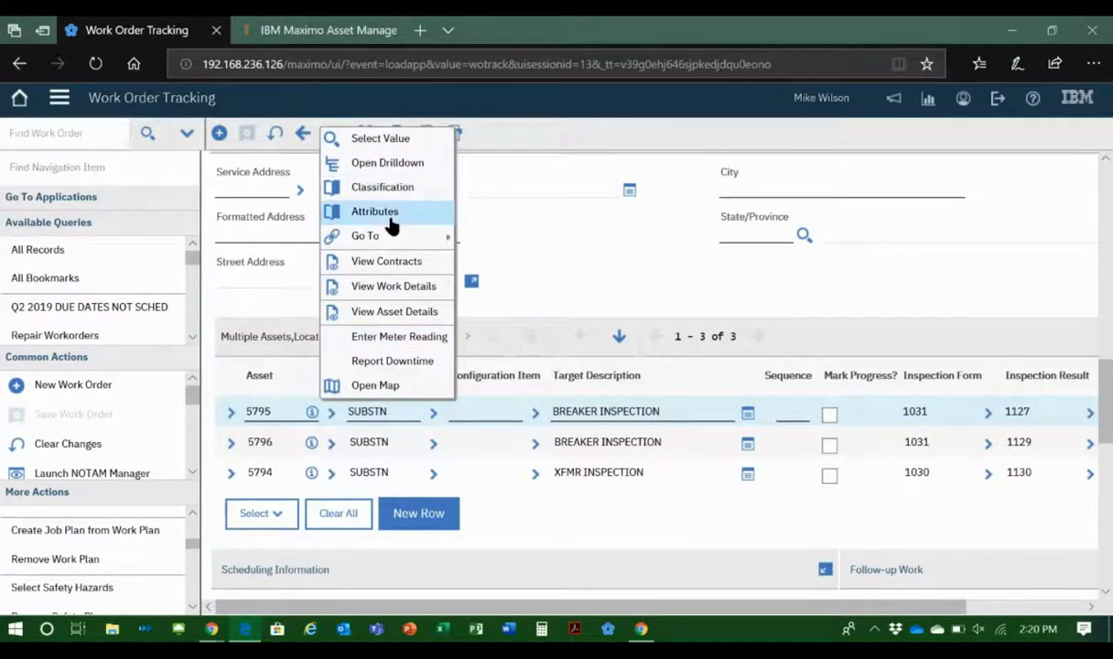
left_click(392, 290)
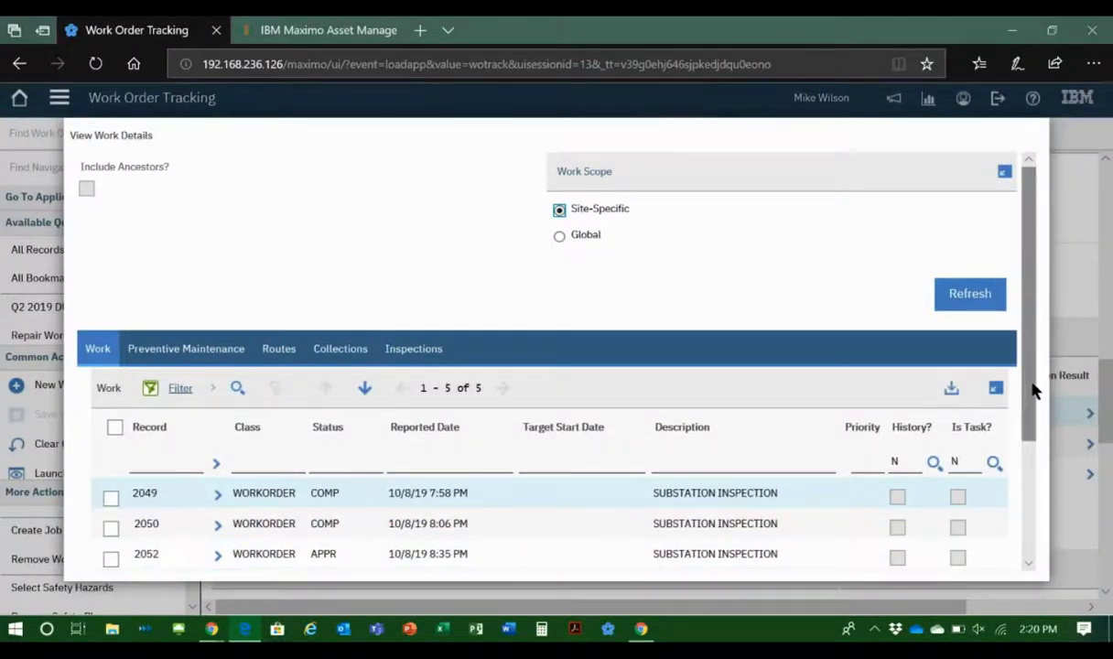
scroll(1032, 435, "down", 1)
scroll(1031, 435, "down", 2)
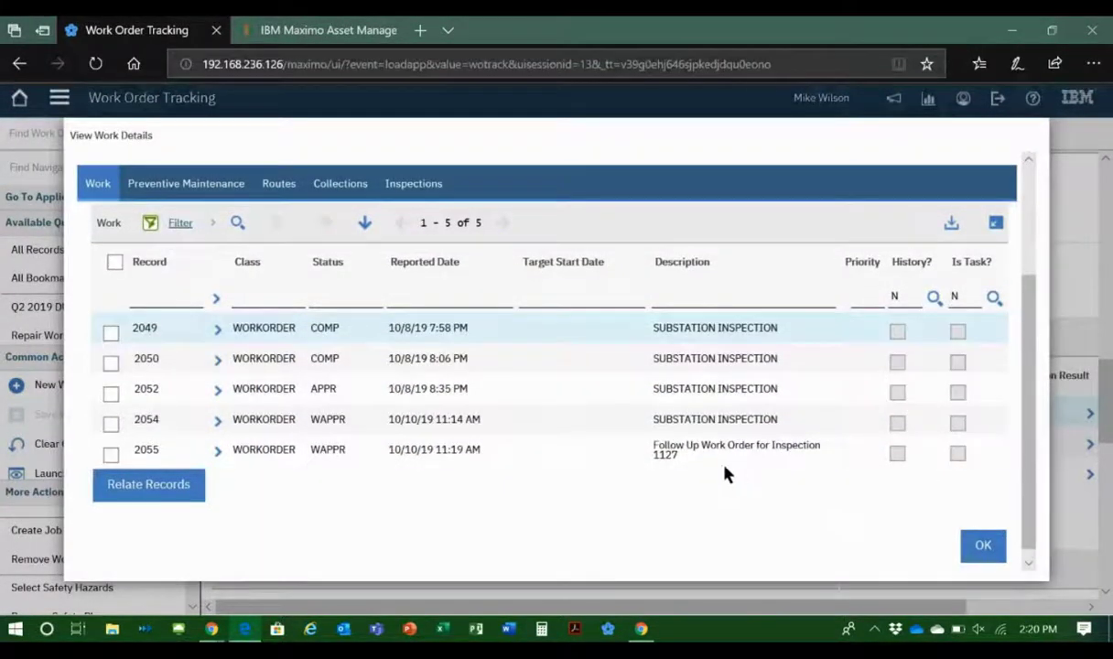
left_click(386, 453)
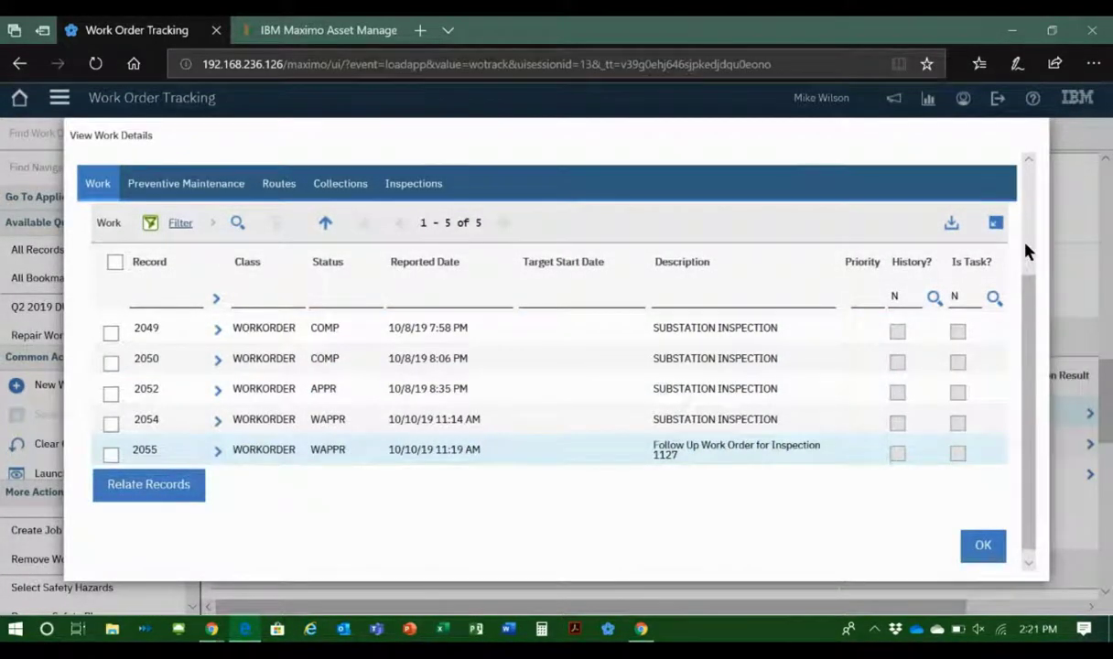
Step: Review the inspections recorded for asset 5795 in its work details, and close the details
scroll(1027, 247, "up", 3)
left_click(390, 360)
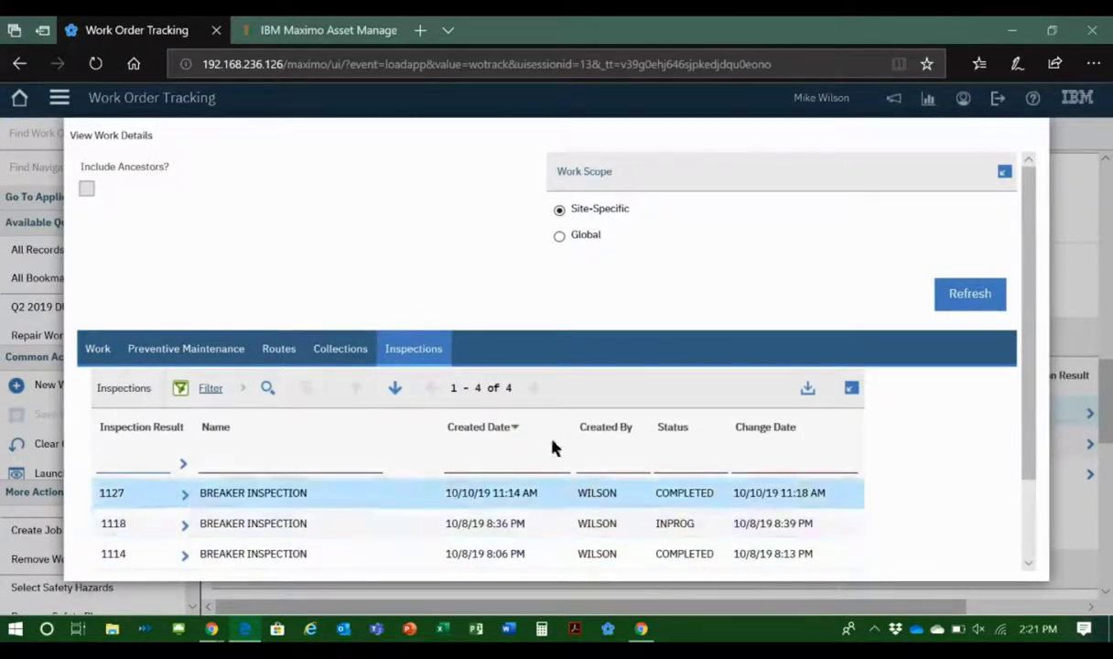
scroll(1031, 273, "down", 2)
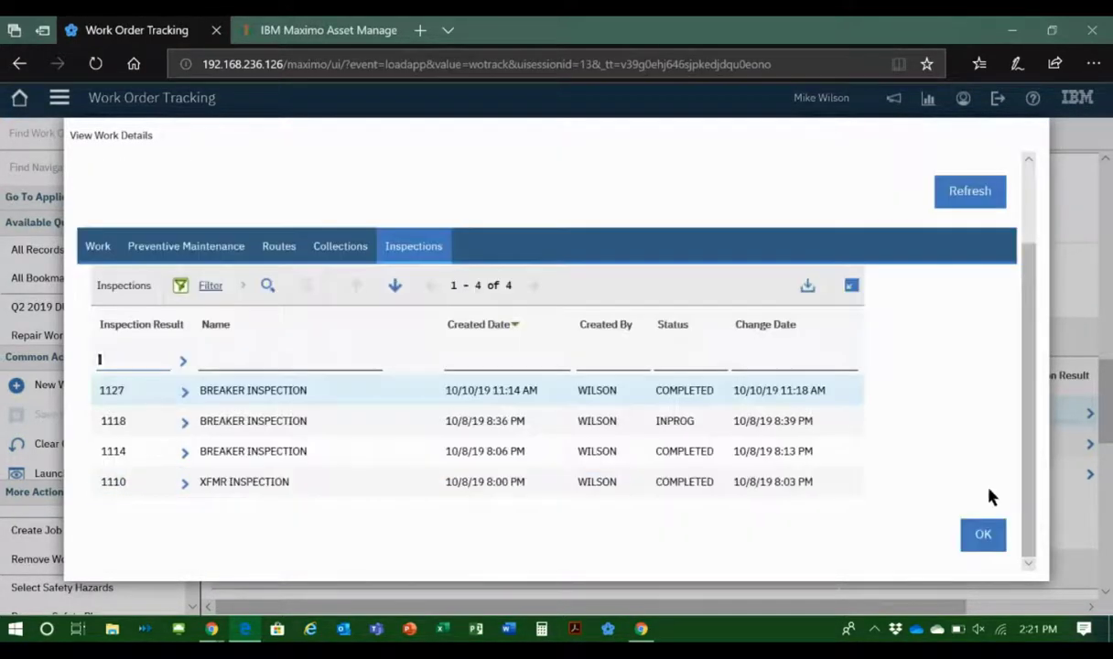
left_click(977, 535)
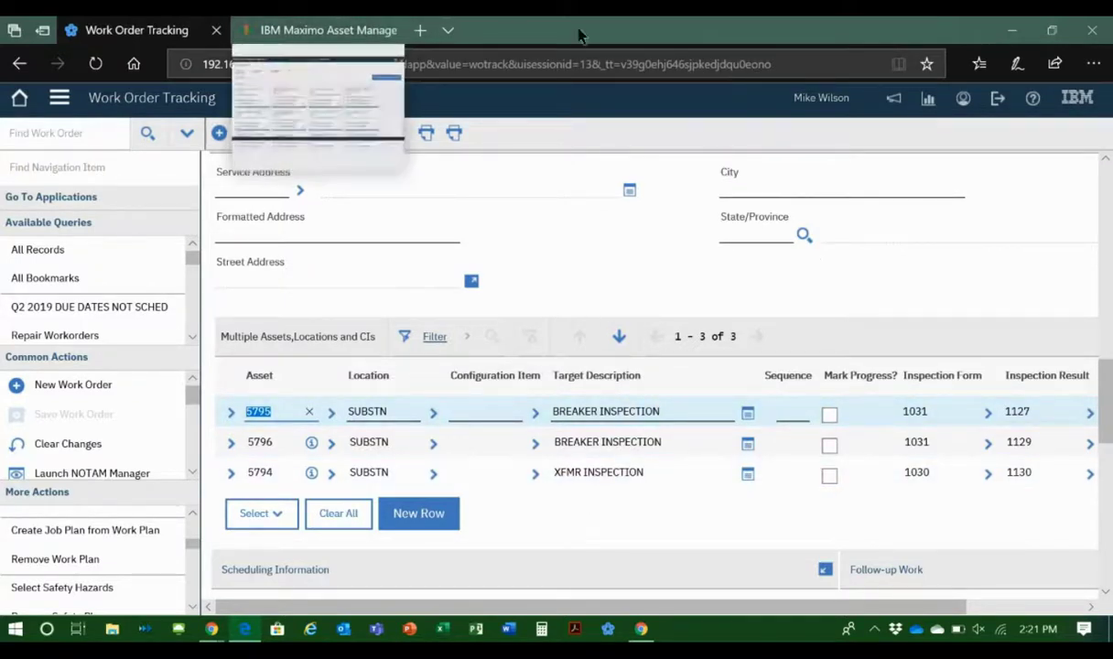
Step: Switch to Conduct an Inspection and create an unscheduled inspection for asset 5802, SEDAN - 4 DR
left_click(274, 37)
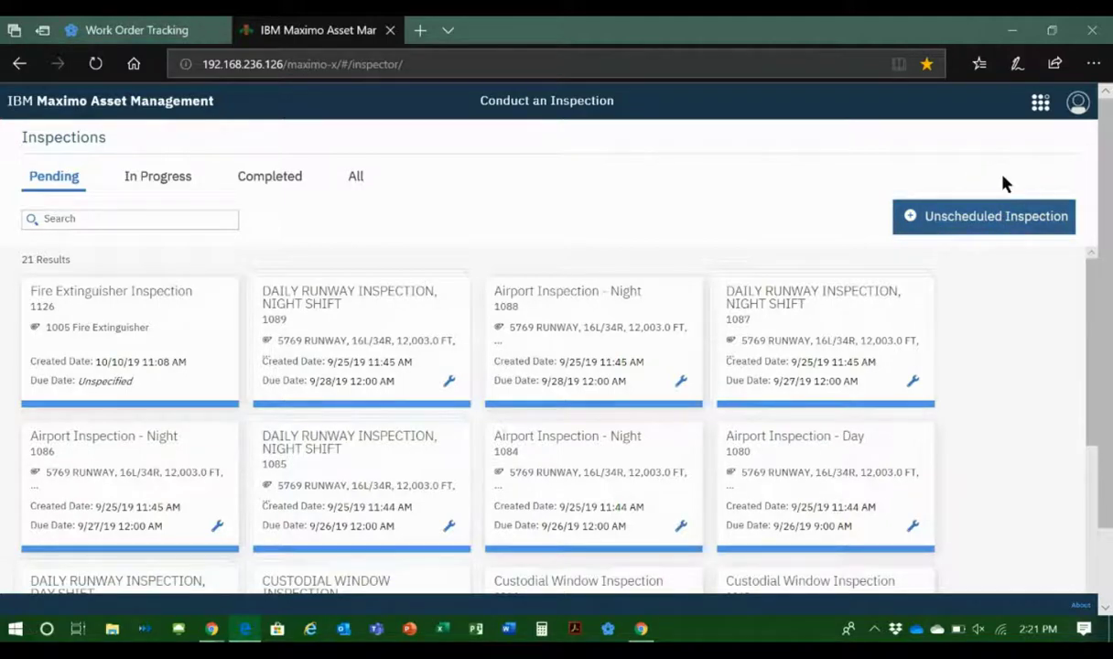
left_click(988, 220)
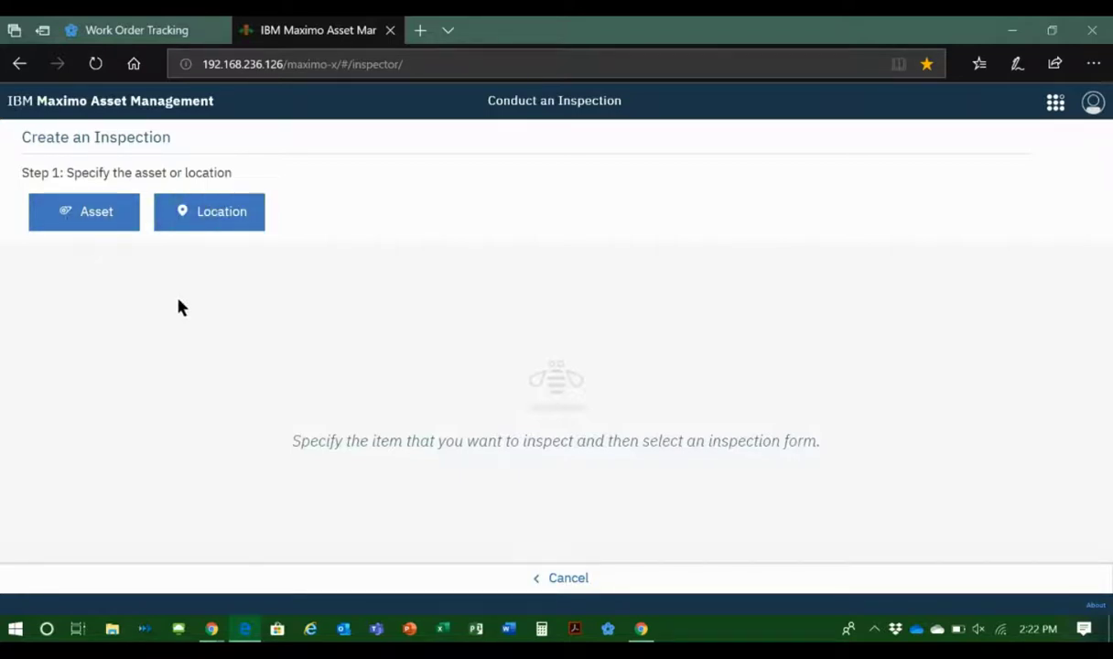
left_click(89, 218)
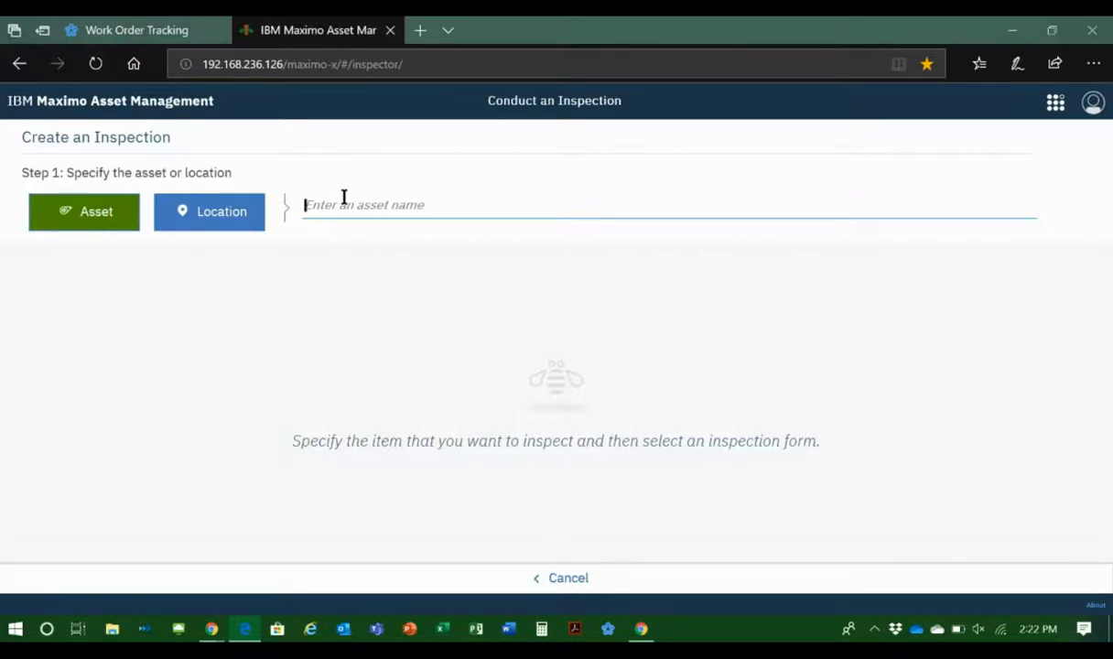
type("580")
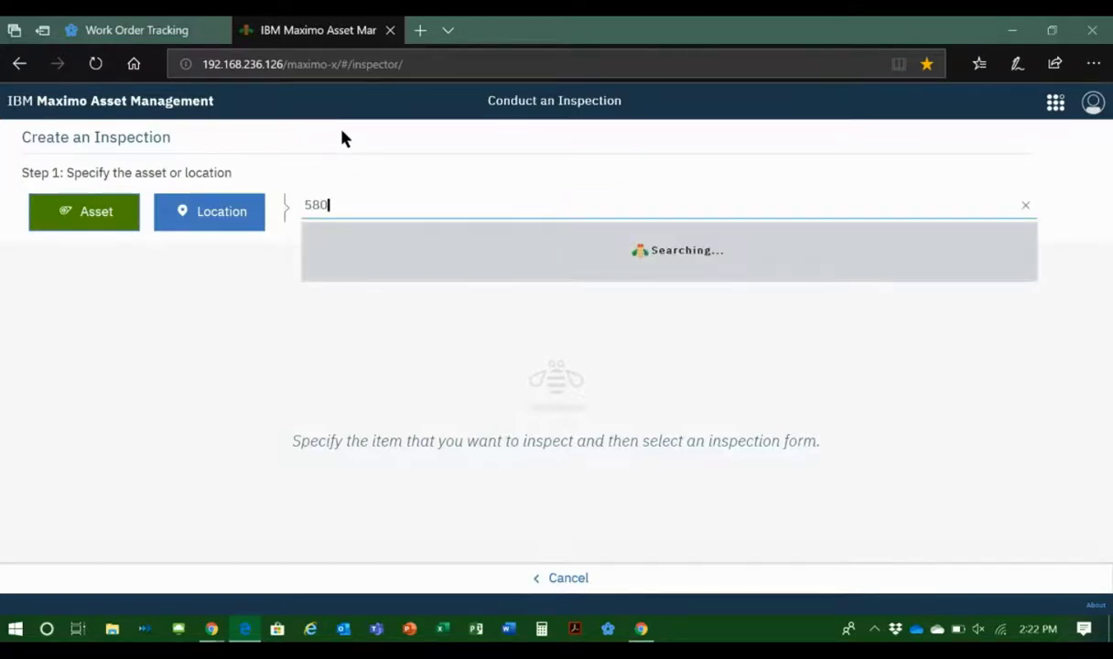
type("2")
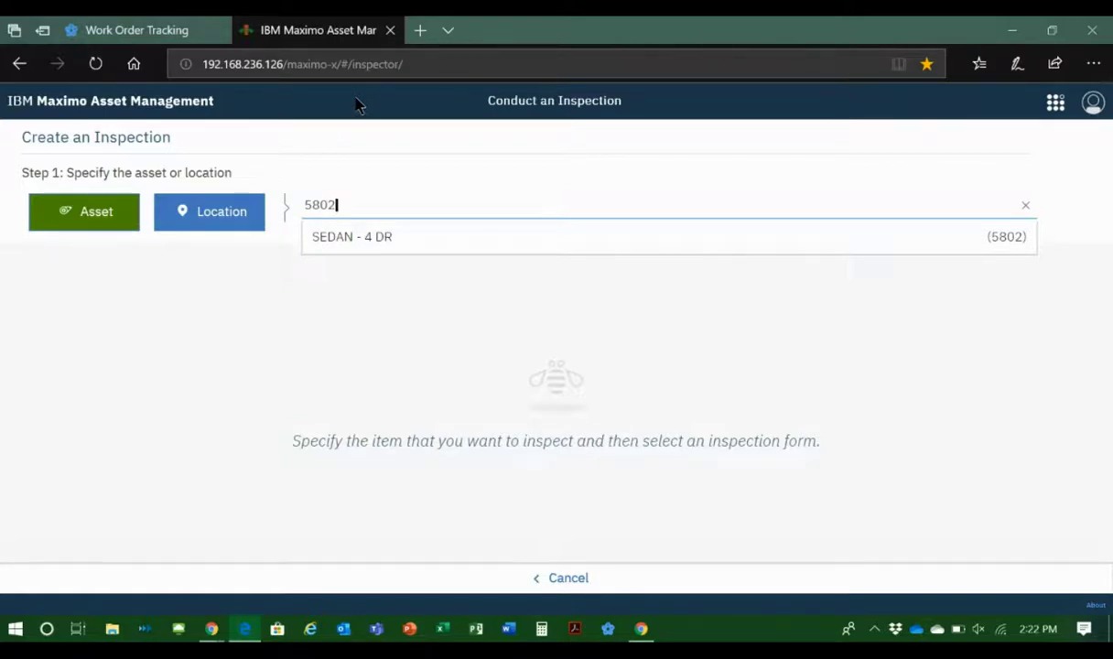
left_click(357, 250)
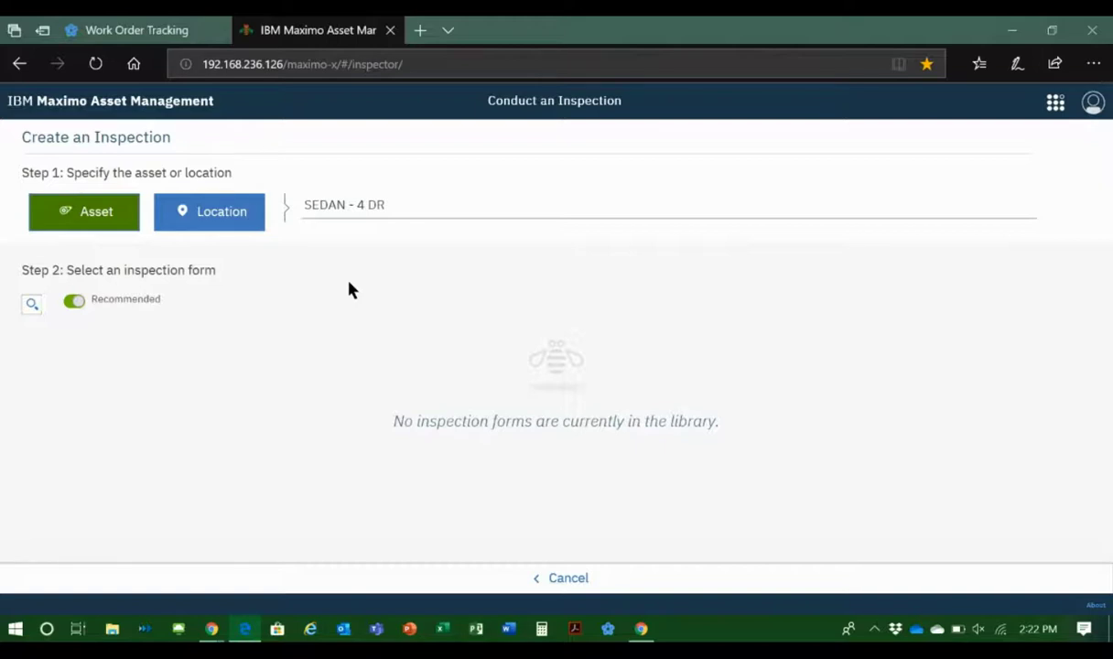
Step: Show all inspection forms instead of only the recommended ones, and start the Damage Report form for the sedan
left_click(73, 300)
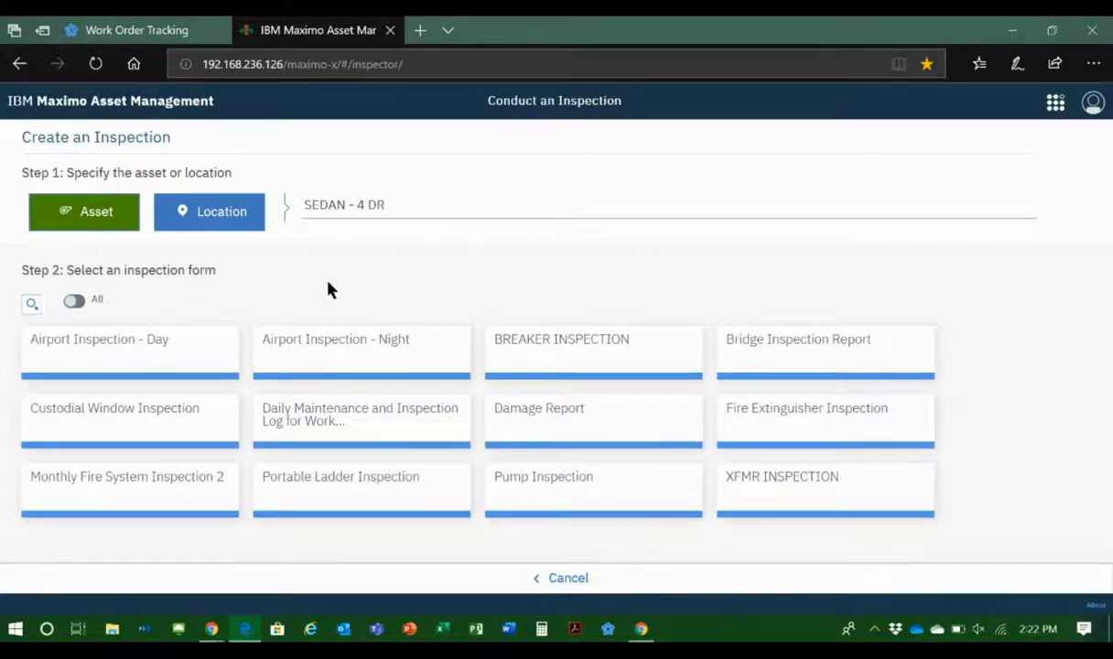
left_click(566, 429)
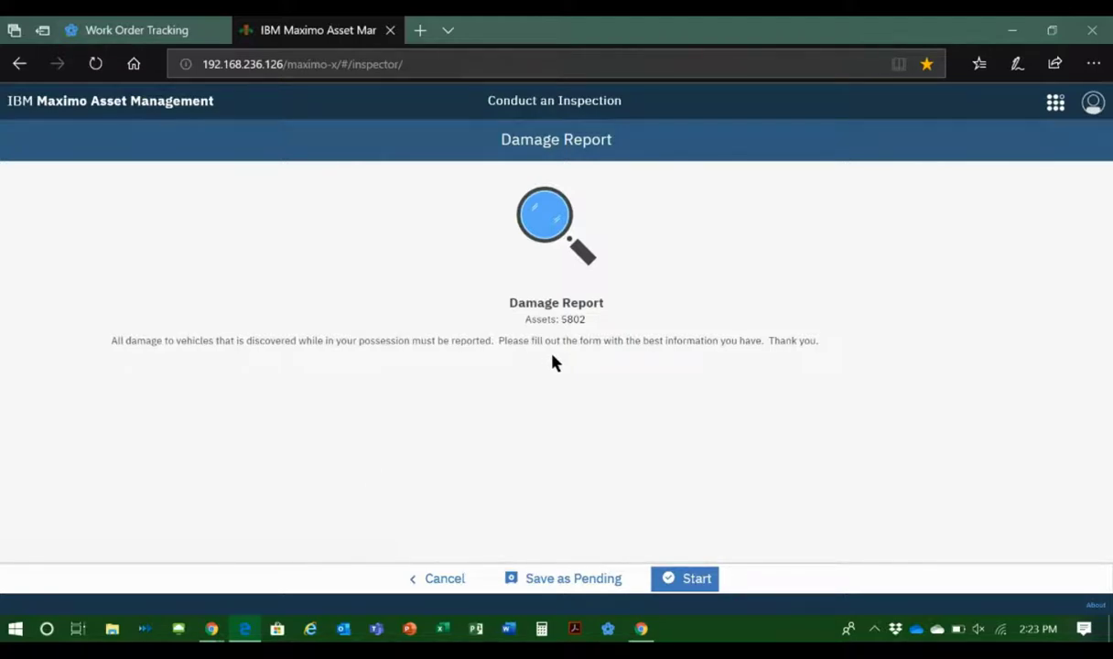
left_click(693, 579)
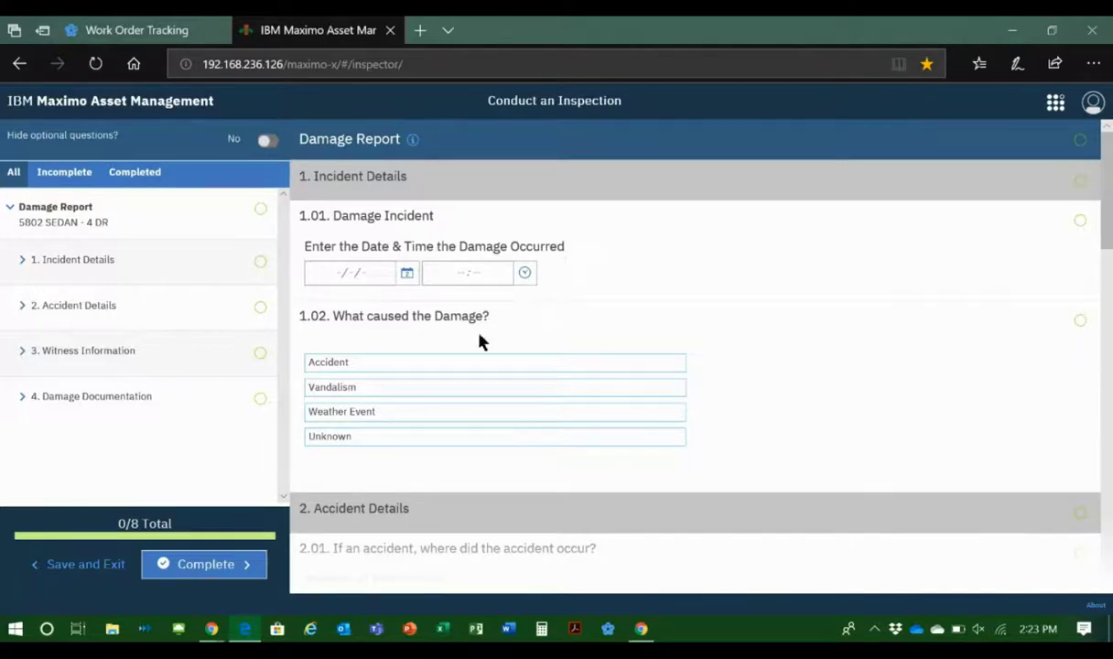
Step: Set the damage date and time to 10/2/19, 3:05 PM, and choose Weather Event as the cause
left_click(405, 273)
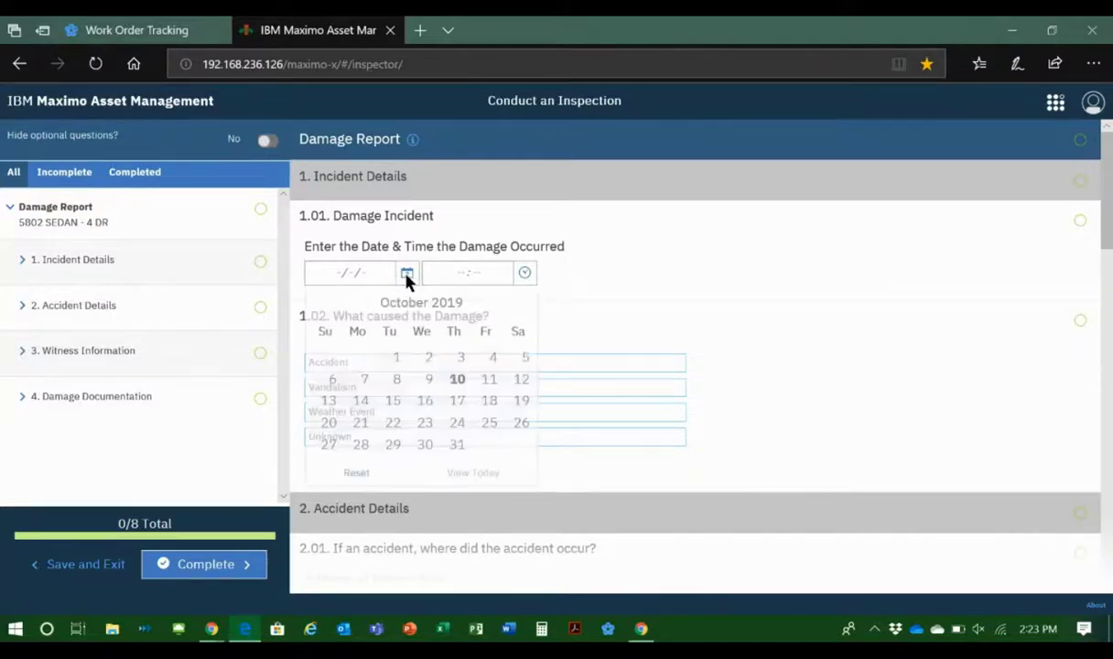
left_click(430, 358)
left_click(522, 274)
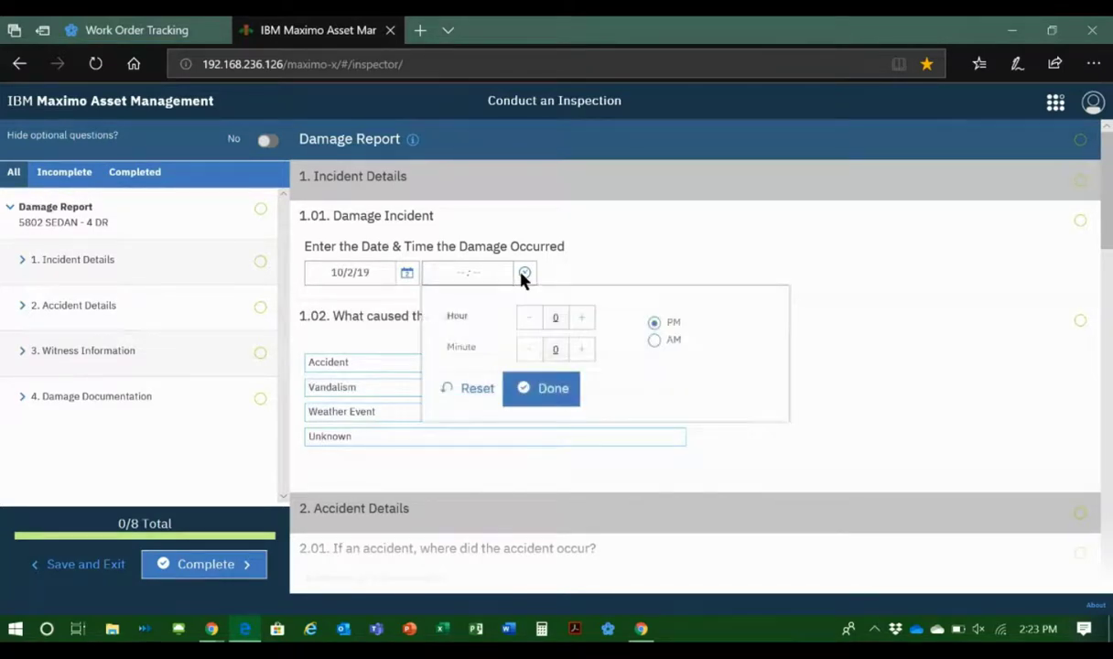
left_click(581, 318)
double_click(583, 351)
left_click(581, 350)
left_click(655, 340)
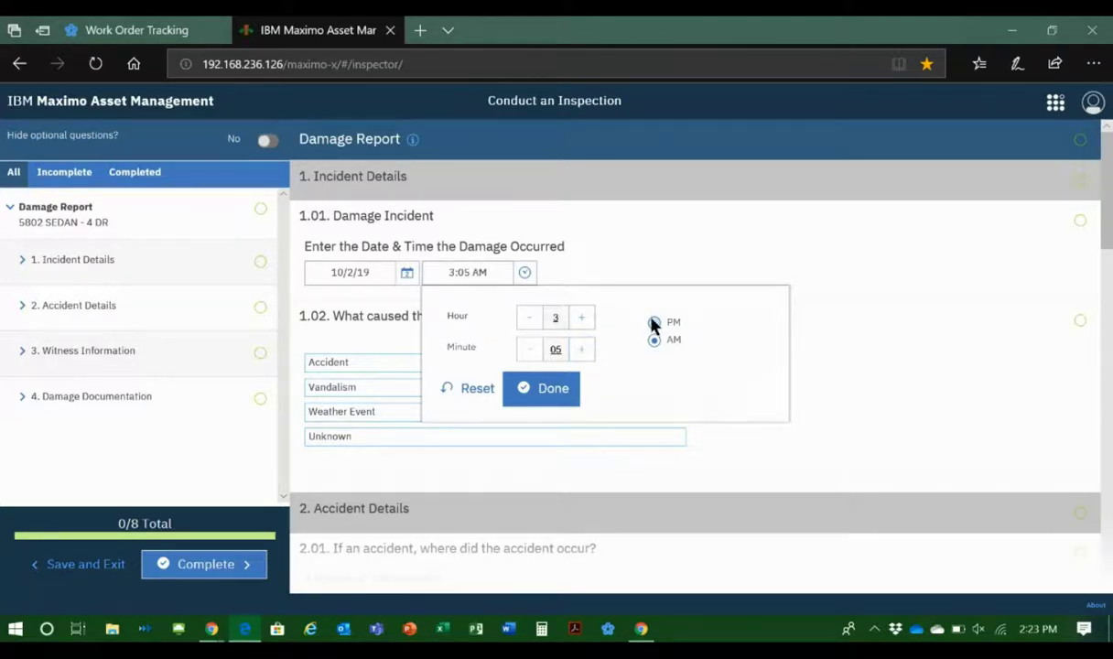
left_click(654, 323)
left_click(577, 387)
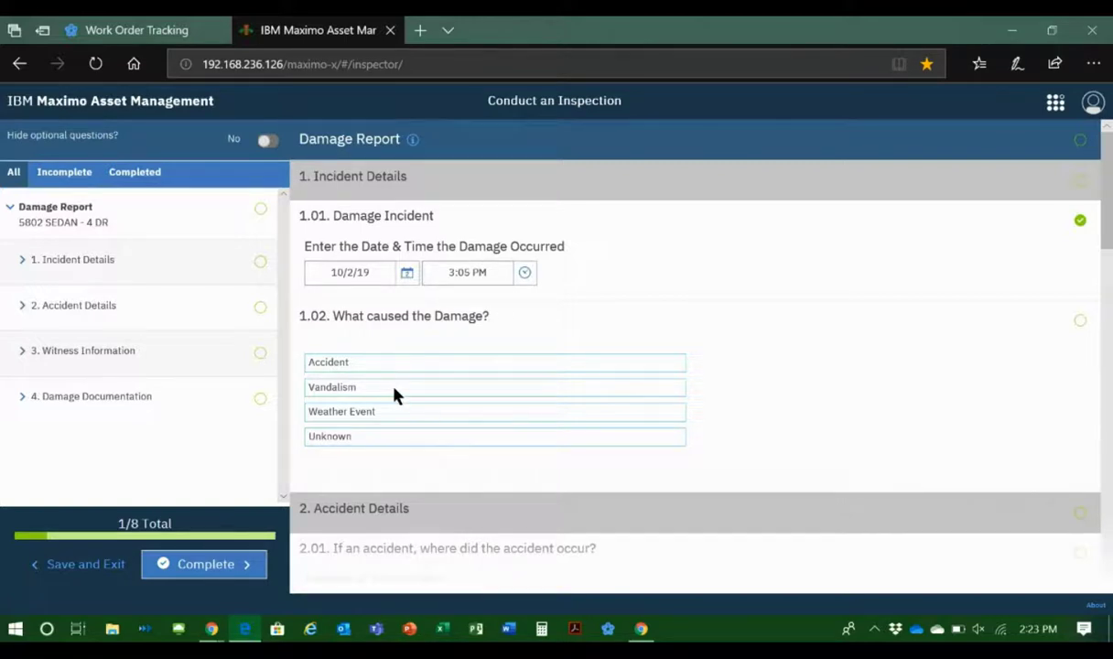
left_click(391, 411)
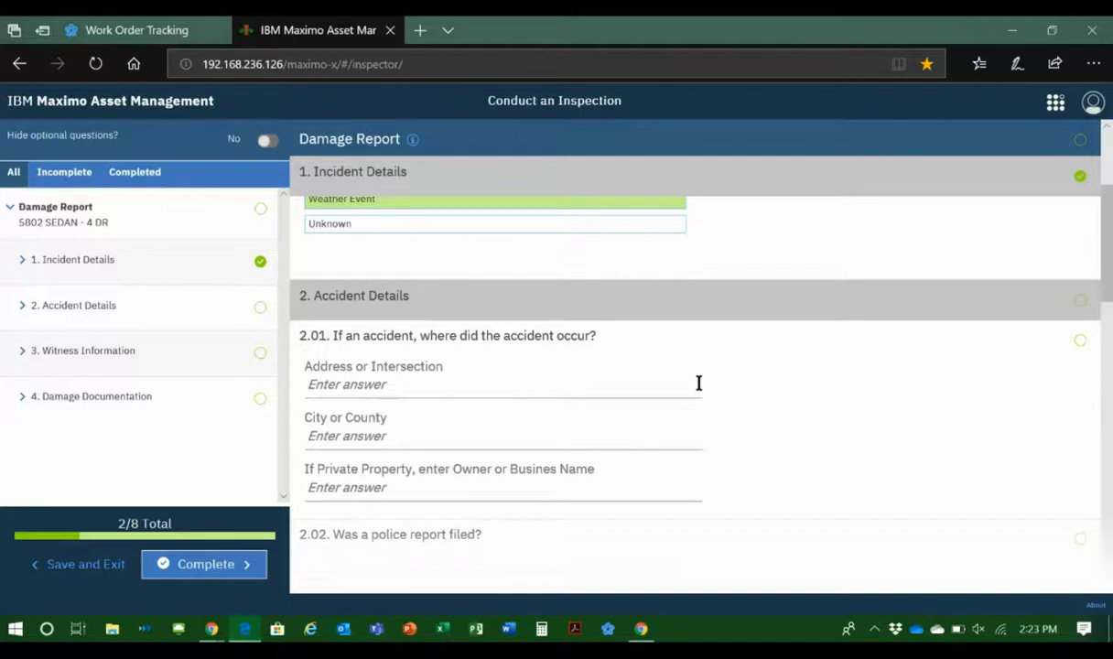
Step: Fill in the accident location with N/A as the address, UTICA, NY as the city and N/A as the private property owner
left_click(382, 385)
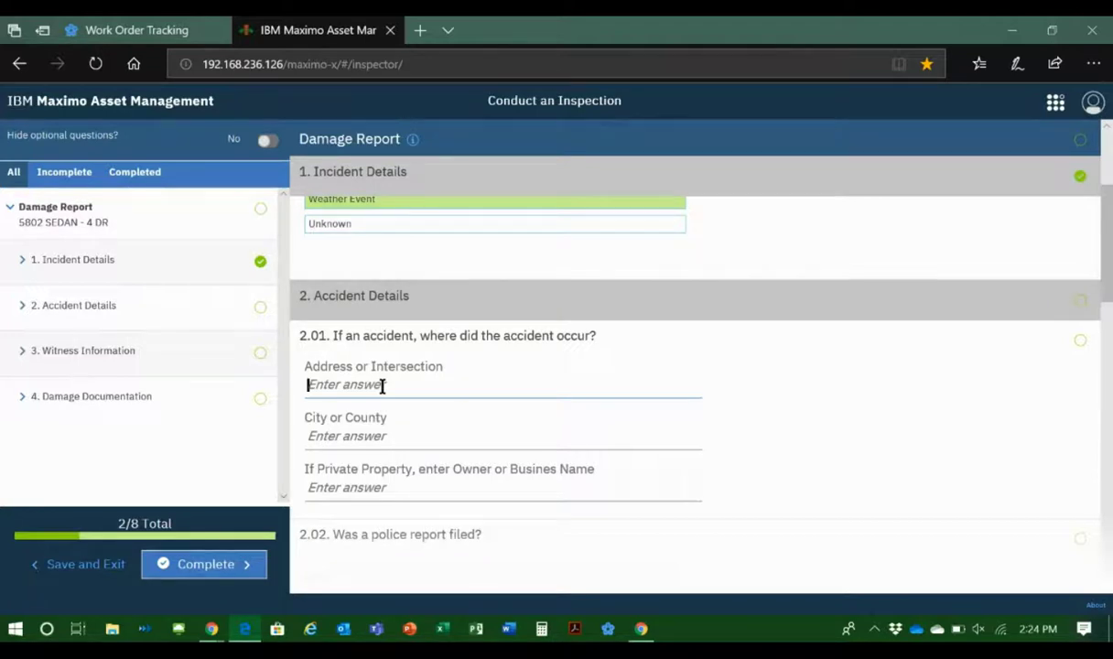
type("N/A")
left_click(378, 440)
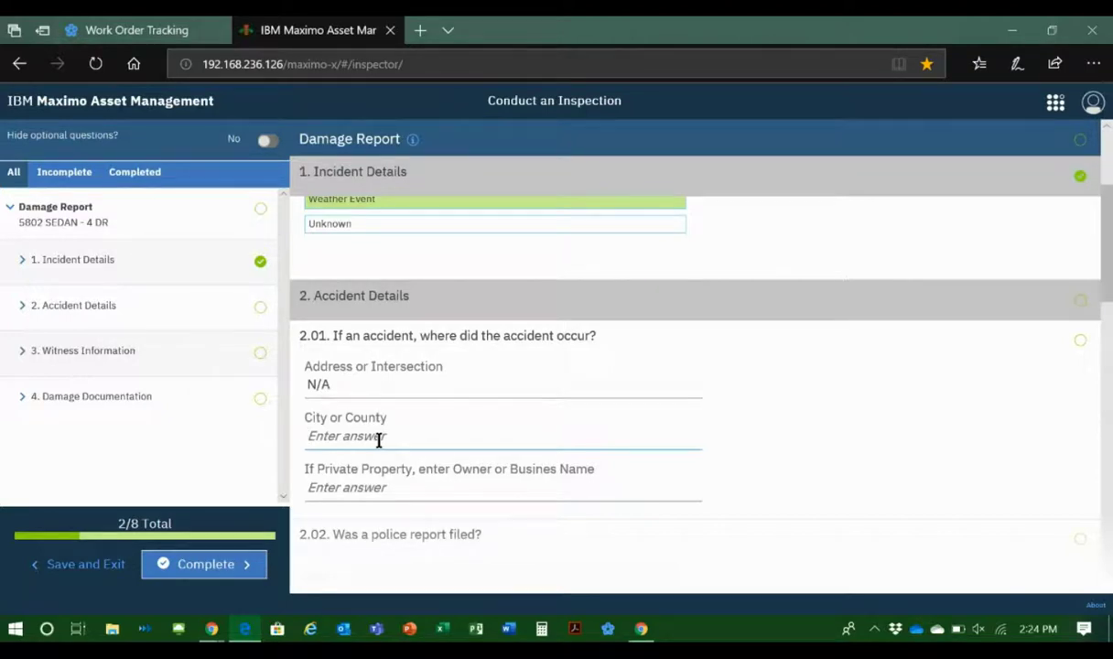
type("UTICA, NY")
left_click(393, 489)
type("N")
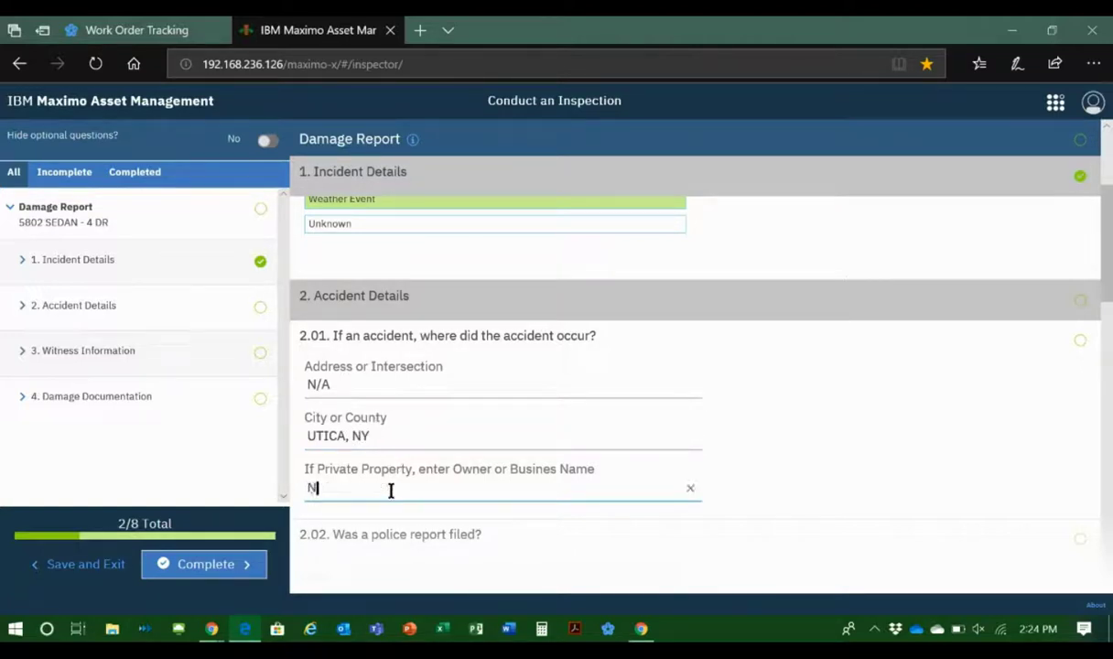
type("/A")
Step: Answer NO to whether a police report was filed, and enter N/A for the police department name and report number
scroll(783, 442, "down", 1)
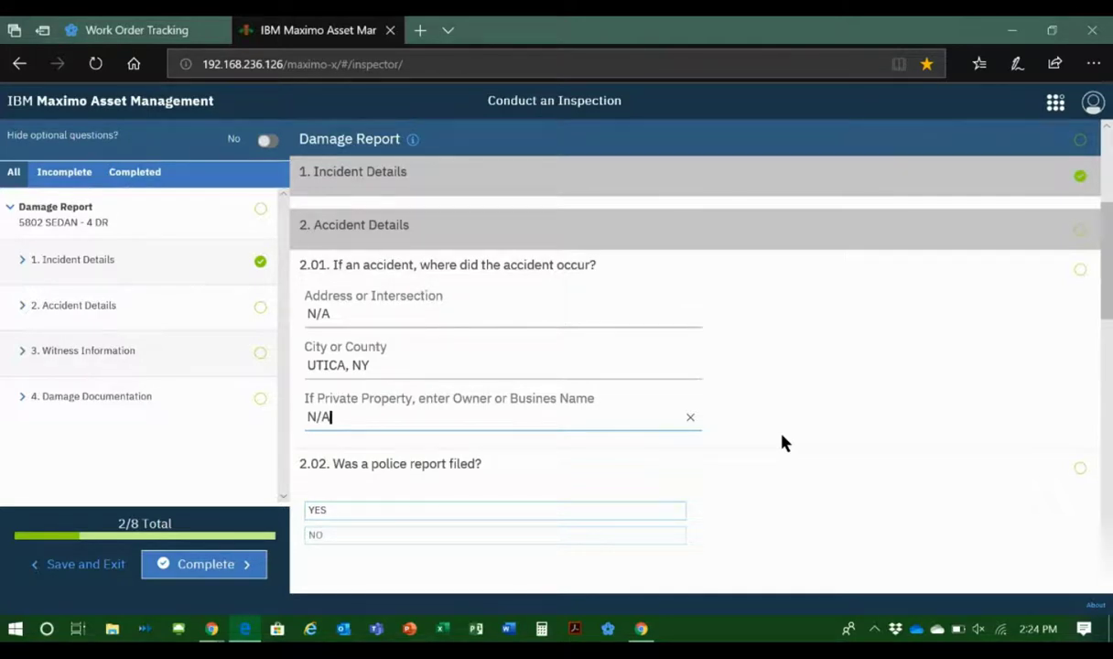
scroll(783, 442, "down", 1)
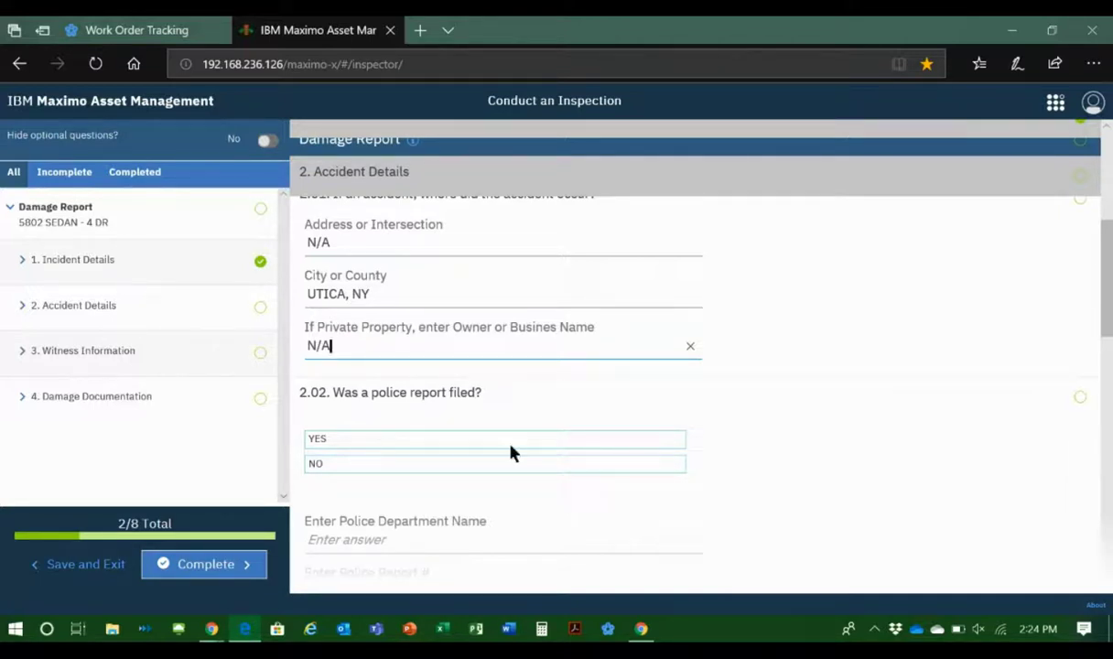
left_click(415, 469)
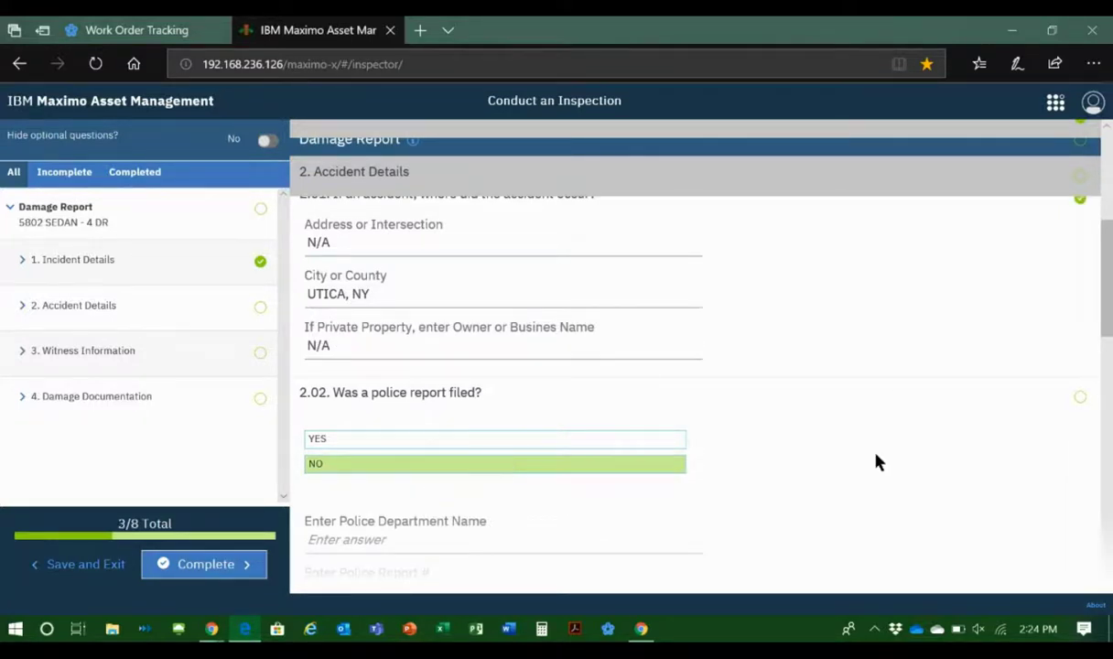
scroll(875, 461, "down", 3)
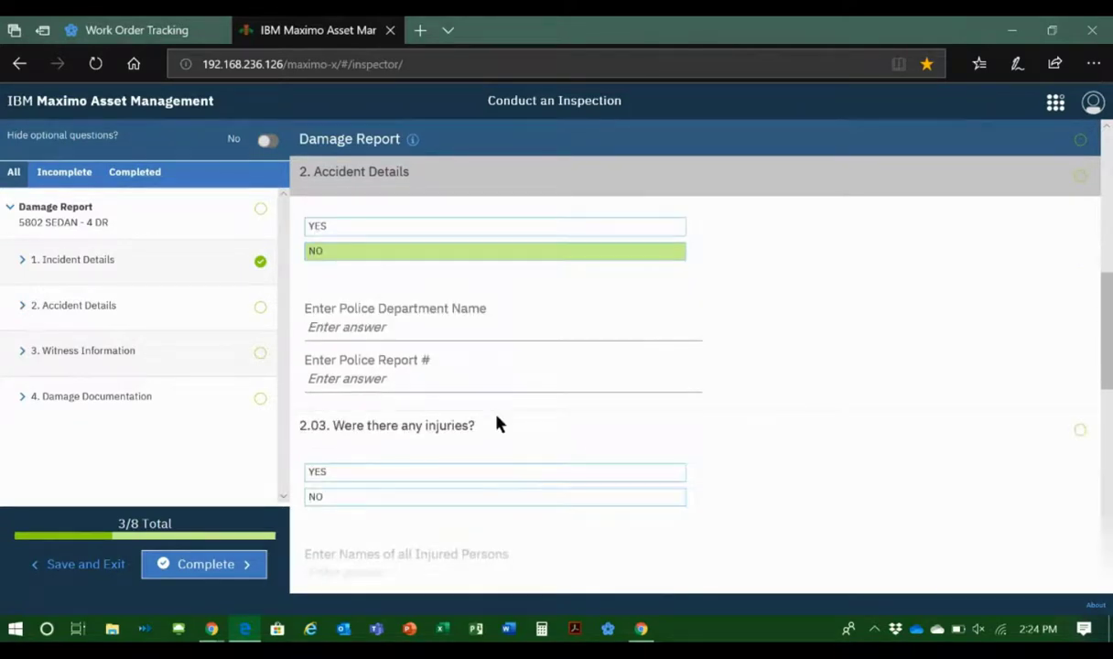
left_click(341, 328)
type("N")
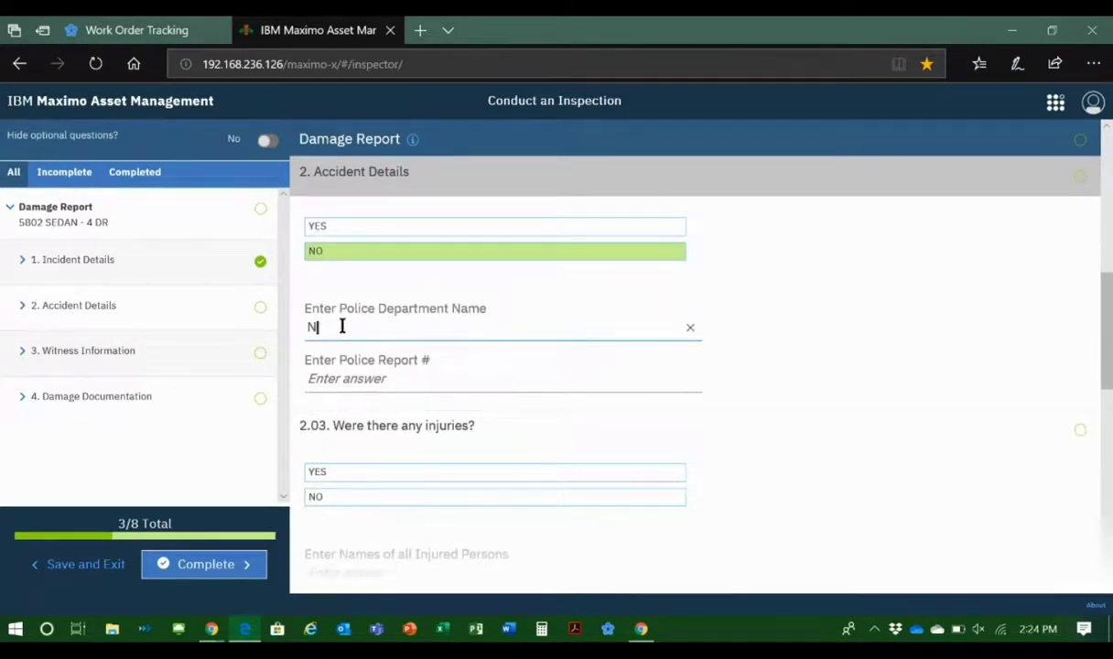
type("/A")
key("Tab")
type("N/A")
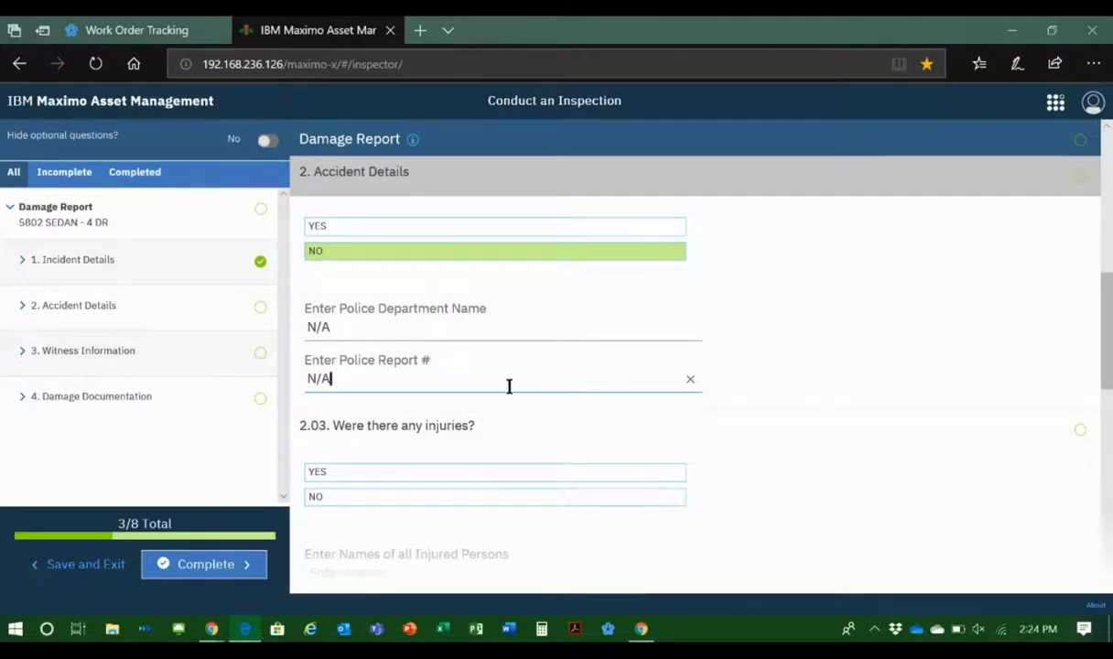
Step: Answer NO to injuries with NONE as the injured persons, and enter NONE for the witness names and phone numbers
scroll(509, 384, "down", 1)
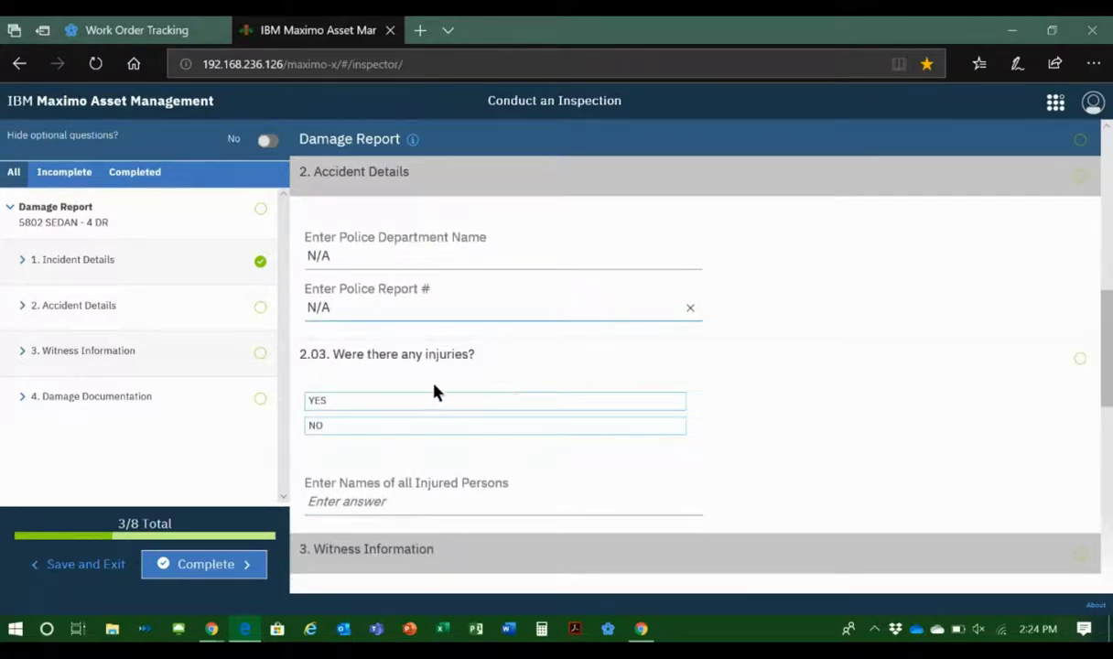
left_click(380, 428)
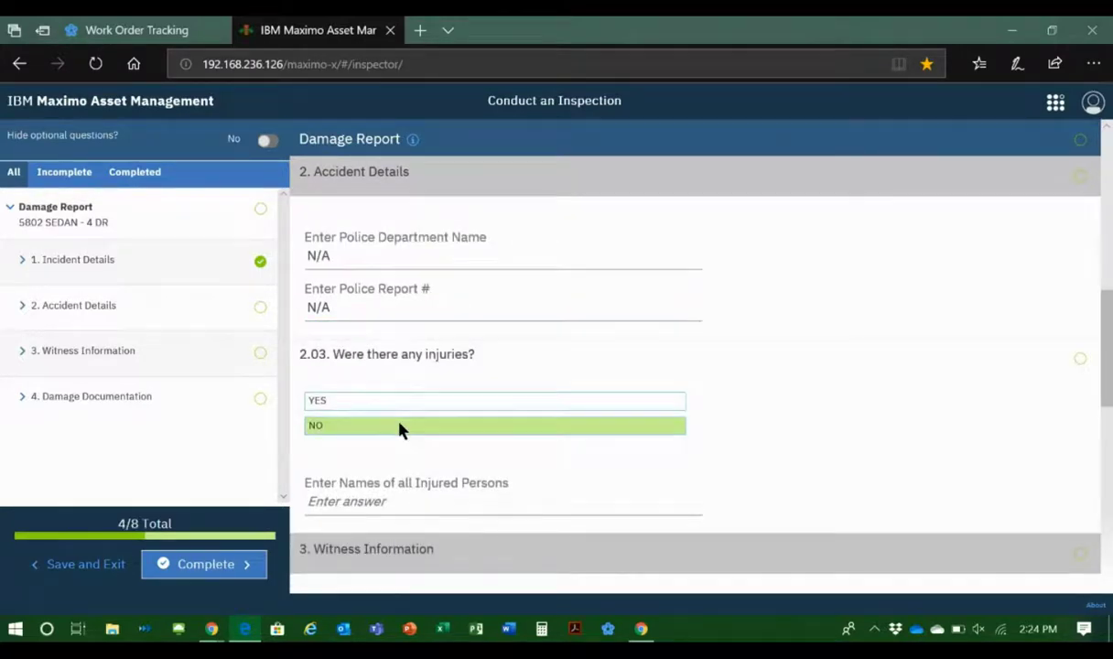
scroll(690, 422, "down", 2)
left_click(403, 361)
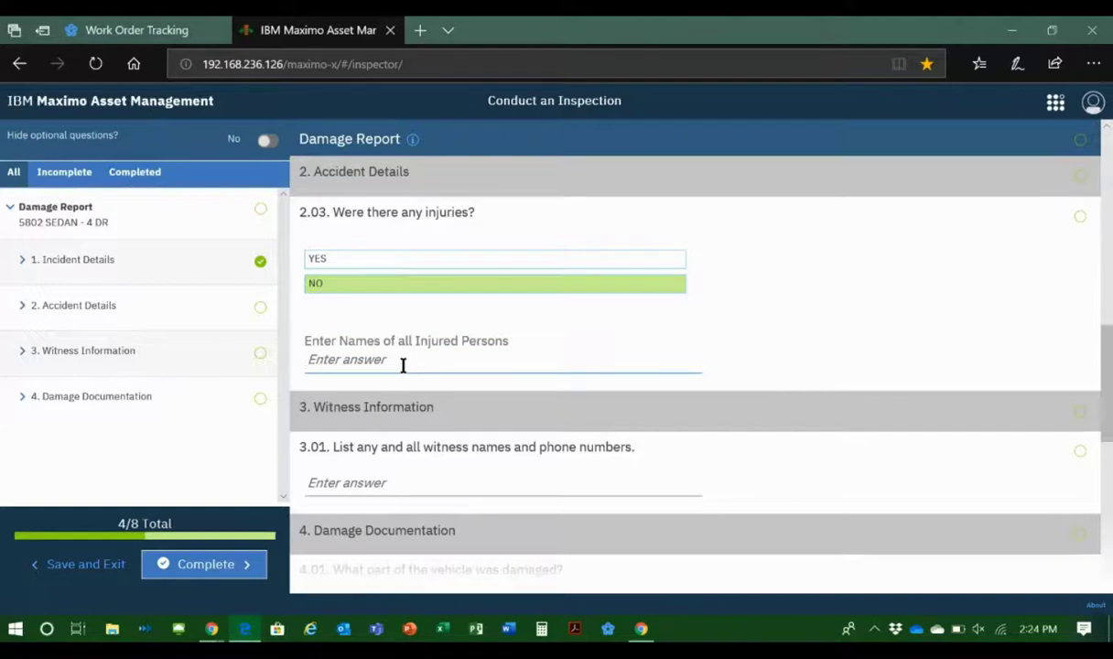
type("NONE")
left_click(351, 478)
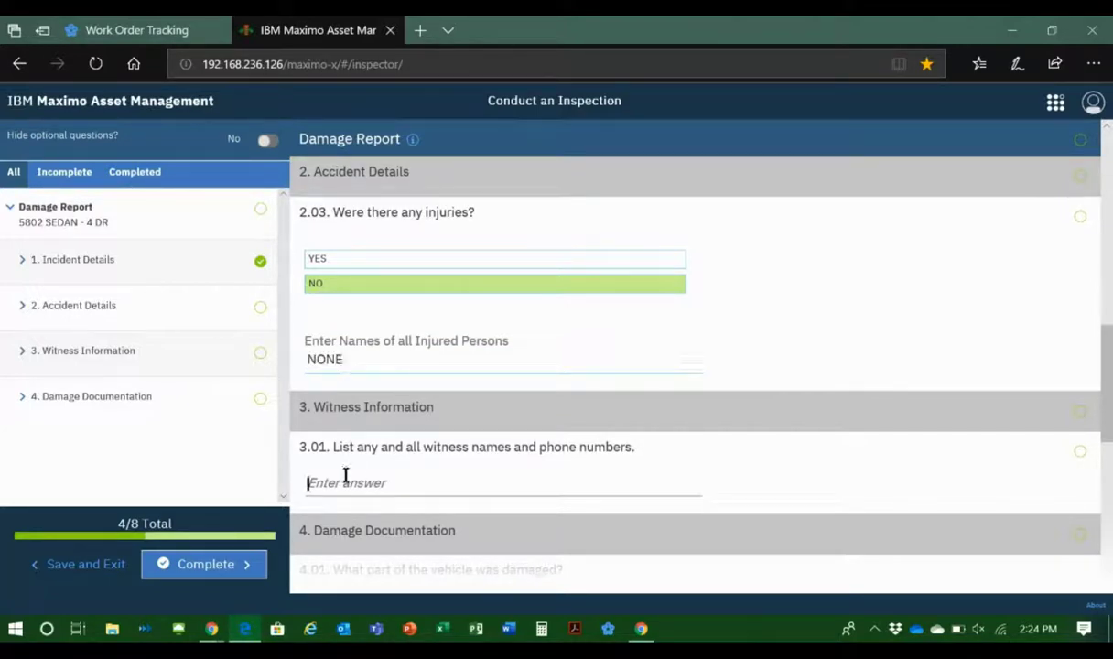
type("NONE")
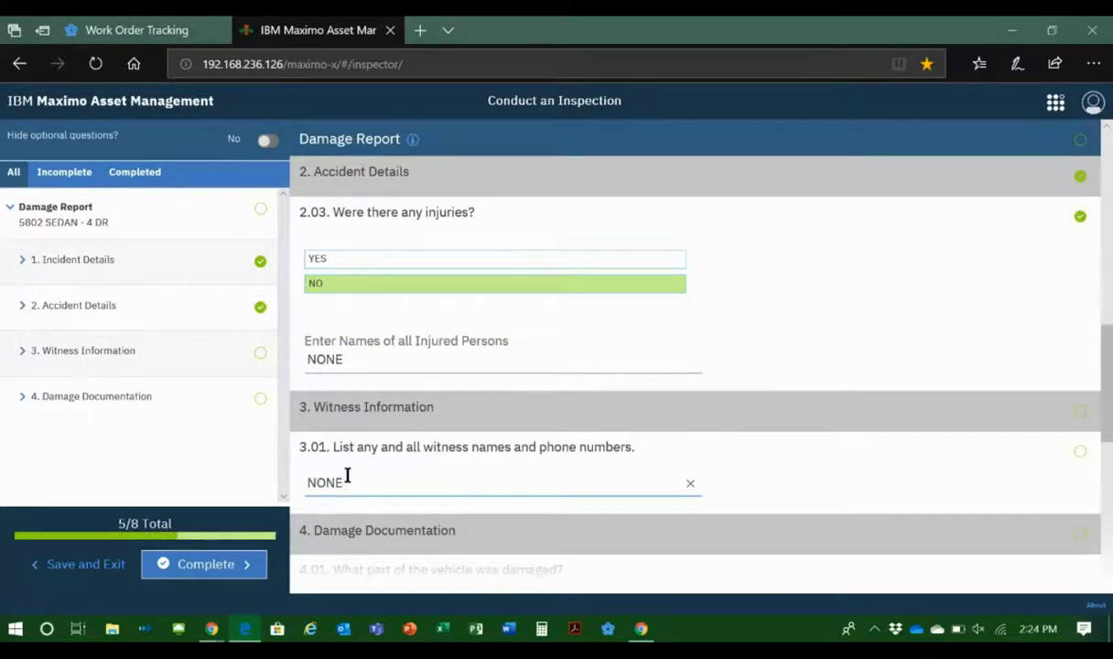
Step: Describe the known vehicle damage as HOOD, ROOF AND TRUNK - HAIL DAMAGE IN THUNDERSTORM
scroll(348, 472, "down", 3)
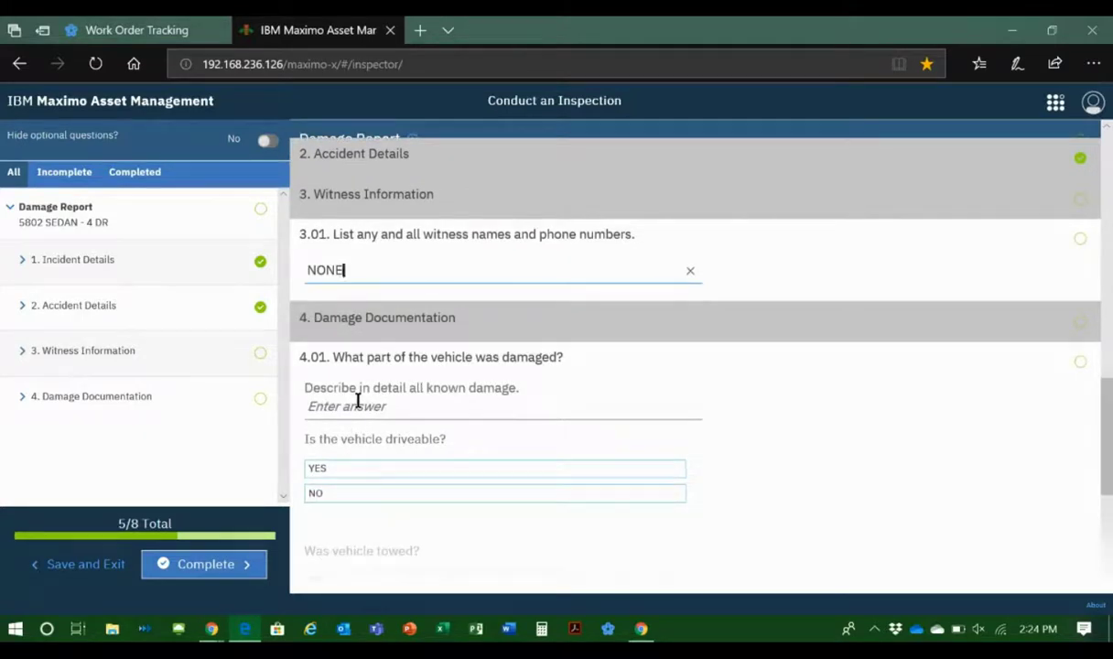
left_click(363, 412)
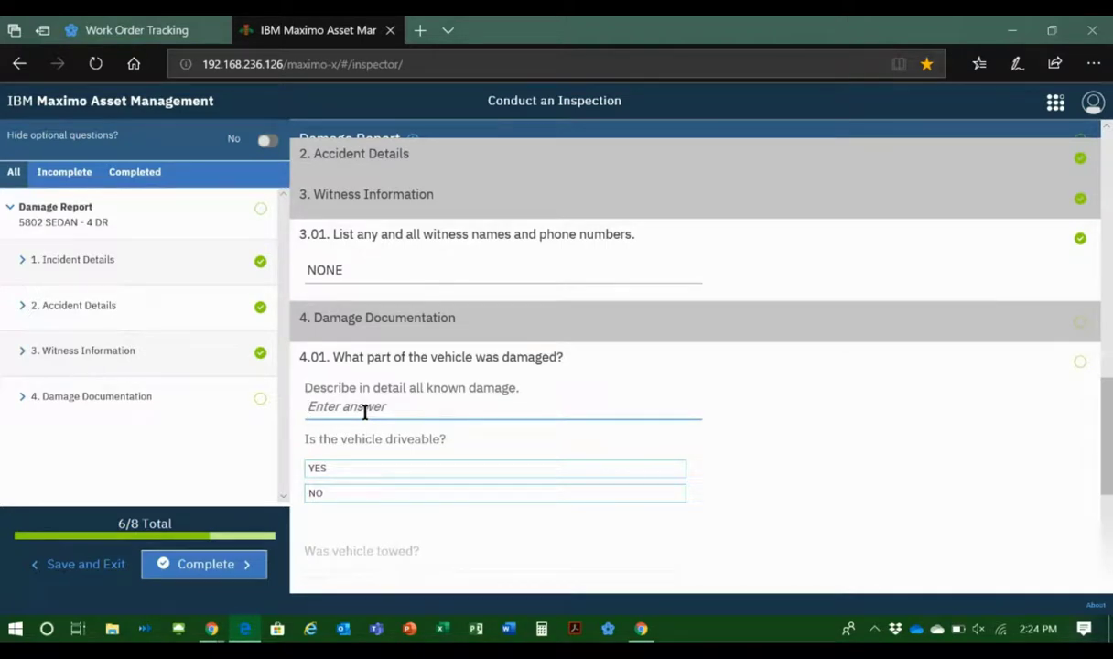
type("HOOD, ROOF AND TRUNK ")
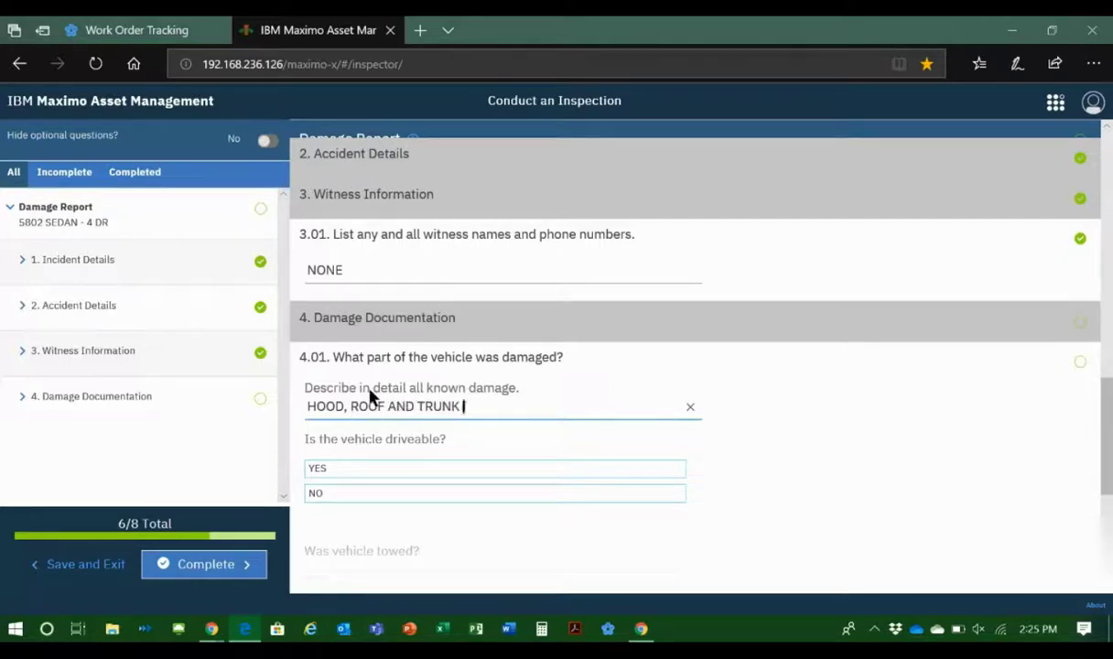
type("- HAIL DAMAGE ")
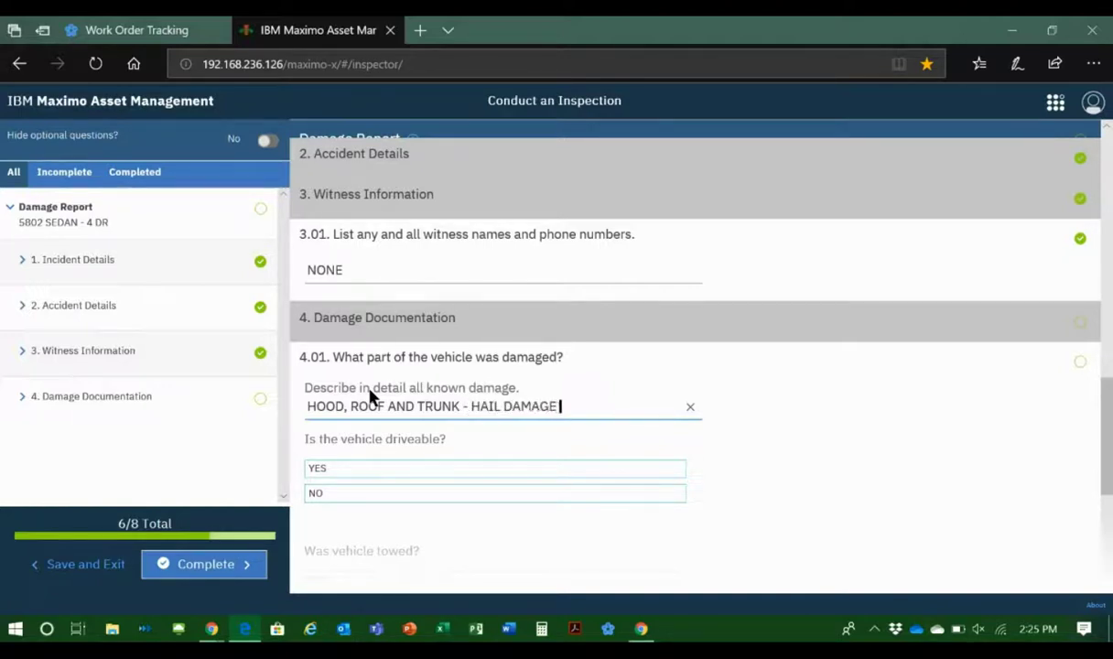
type("IN THUNDERSTORM")
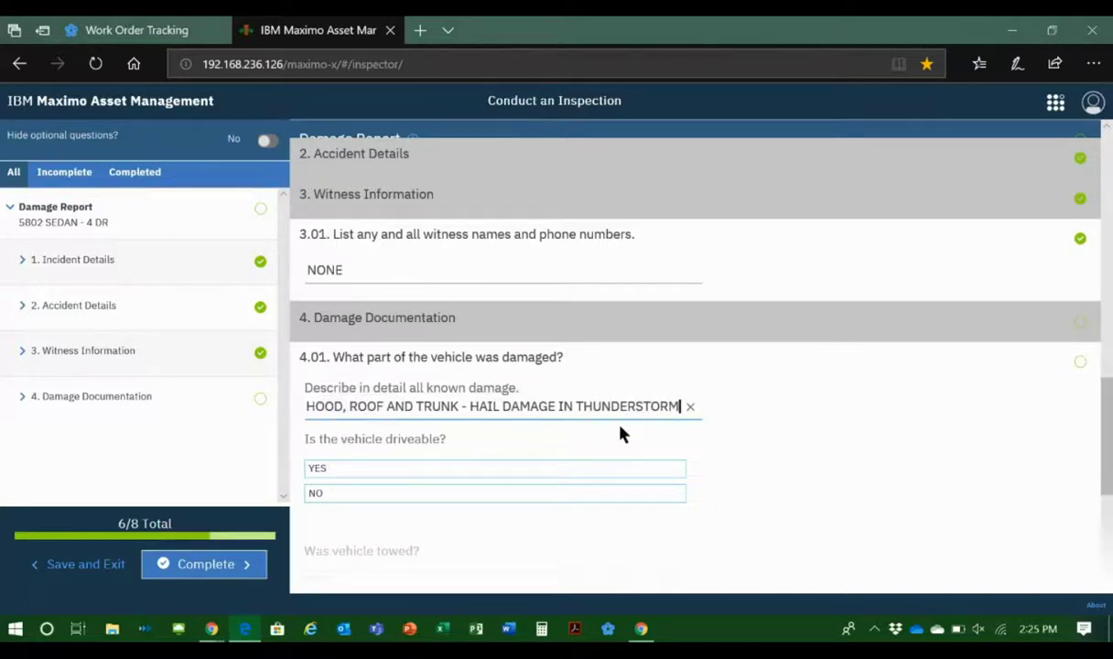
Step: Answer YES to the vehicle being driveable and NO to it being towed, with N/A as the towing company name
left_click(410, 471)
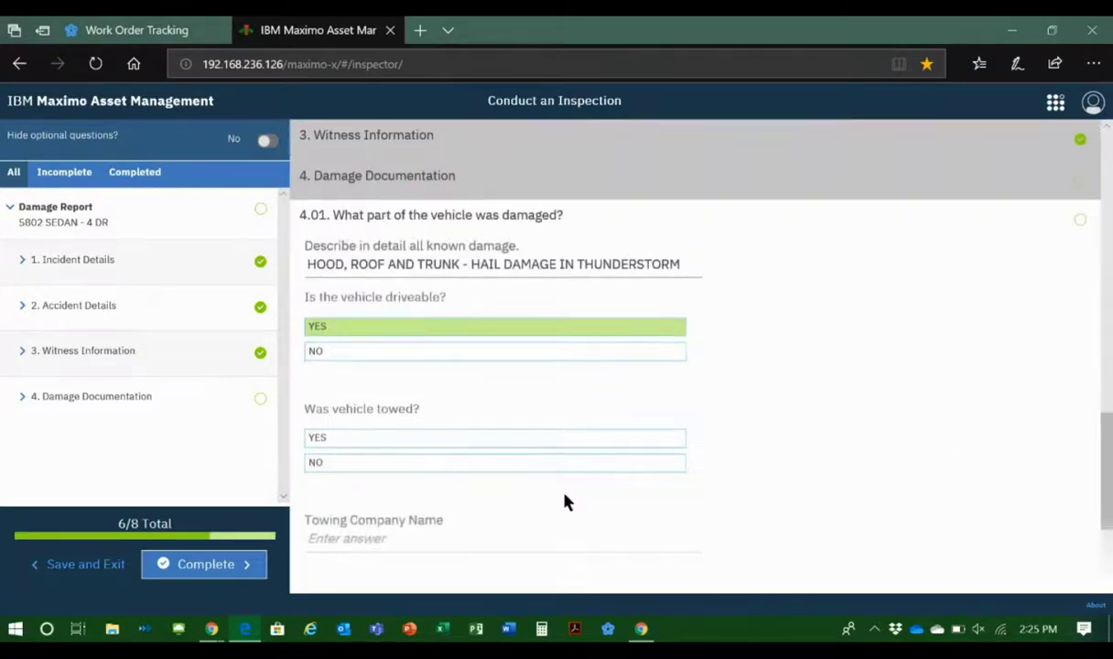
left_click(441, 465)
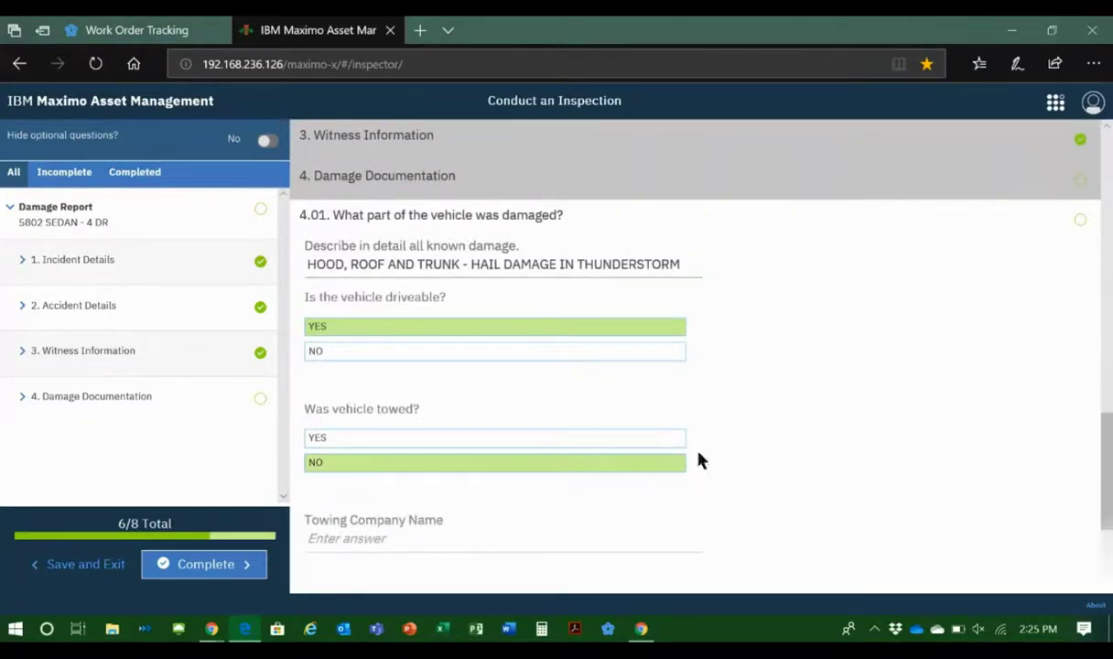
left_click(401, 399)
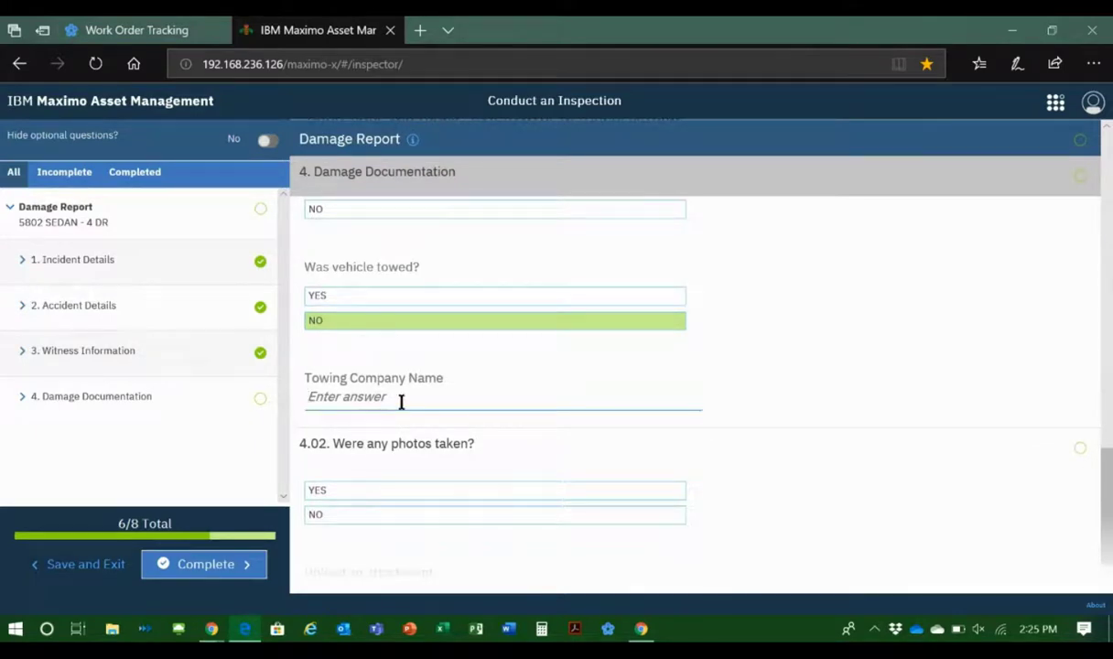
type("N/A")
Step: Answer YES to whether photos were taken, and attach HAIL.jpg from the Maximo Images folder
left_click(445, 492)
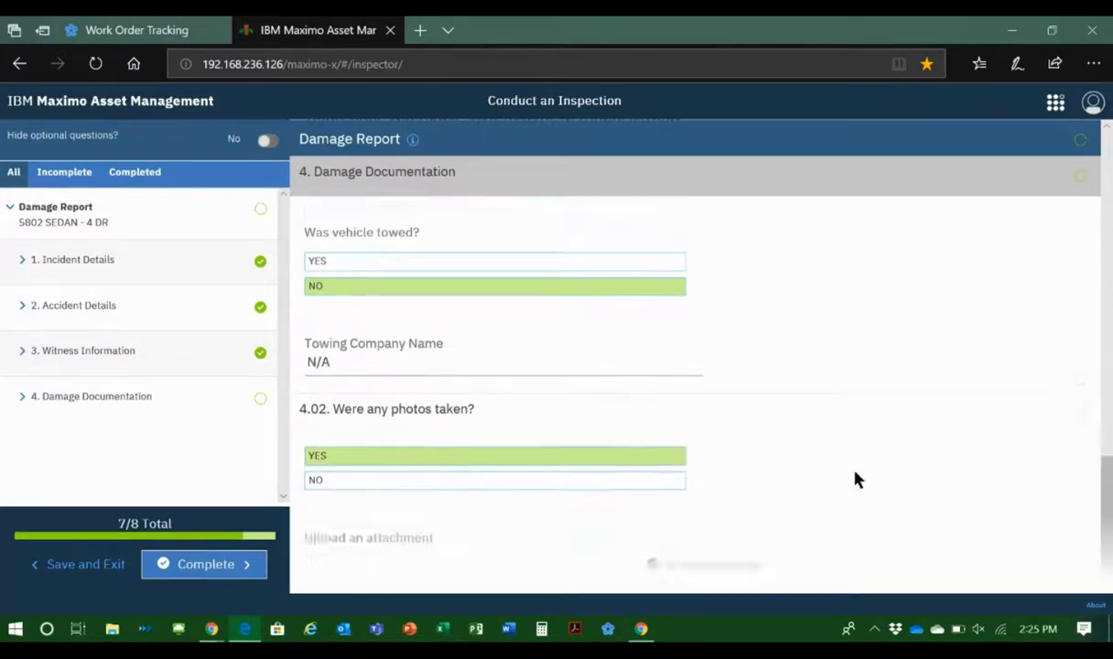
left_click(710, 536)
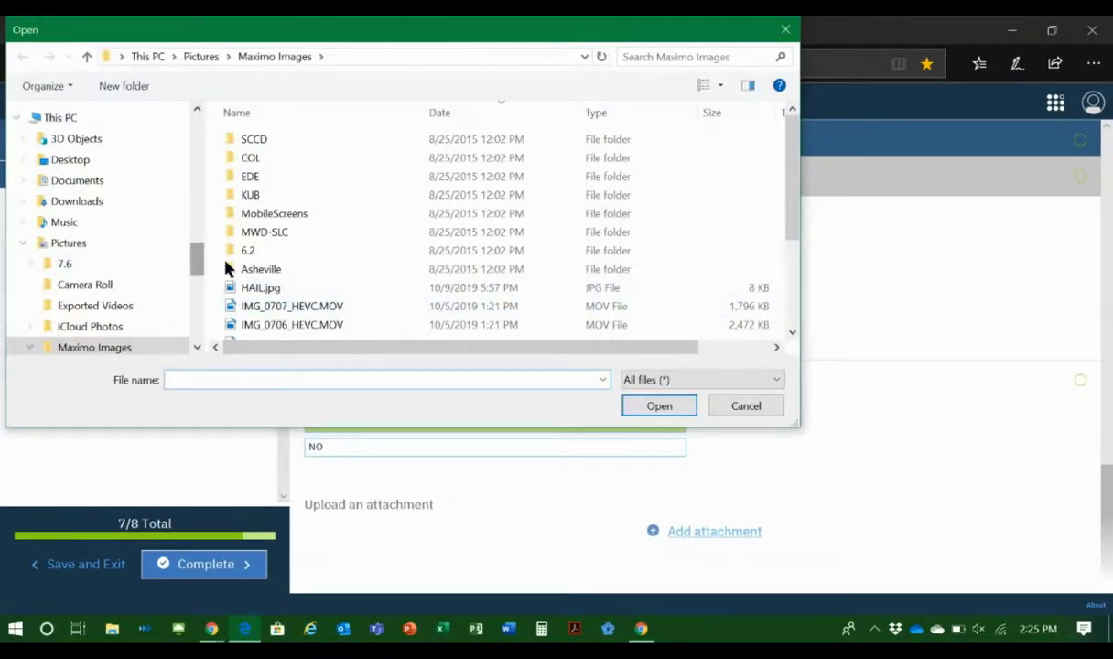
scroll(275, 275, "down", 1)
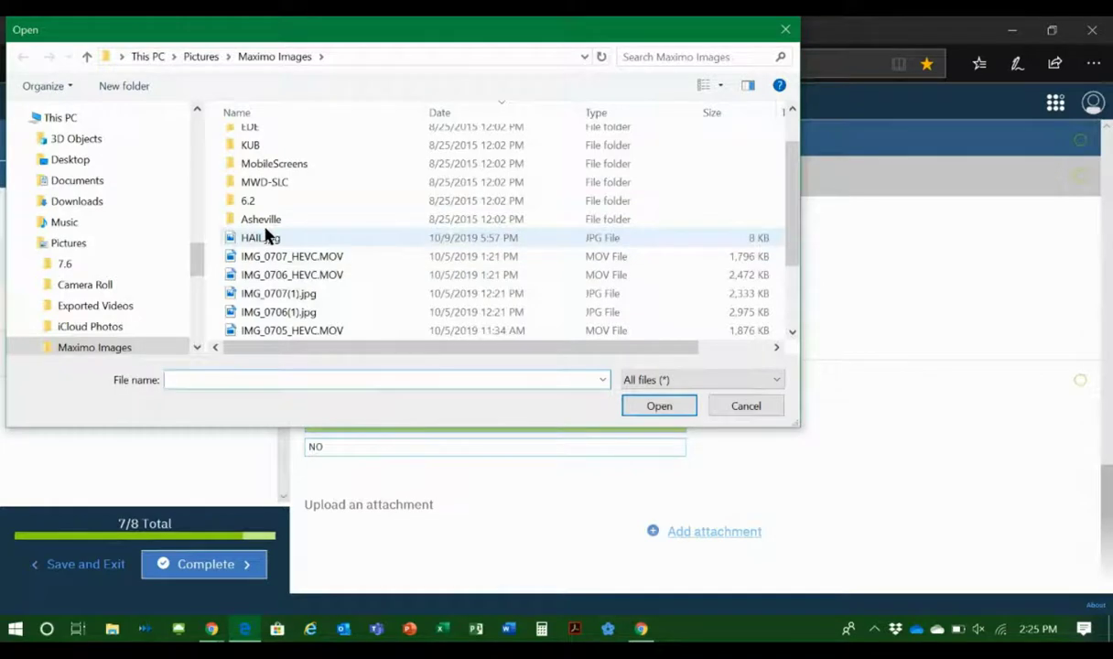
left_click(265, 235)
left_click(657, 407)
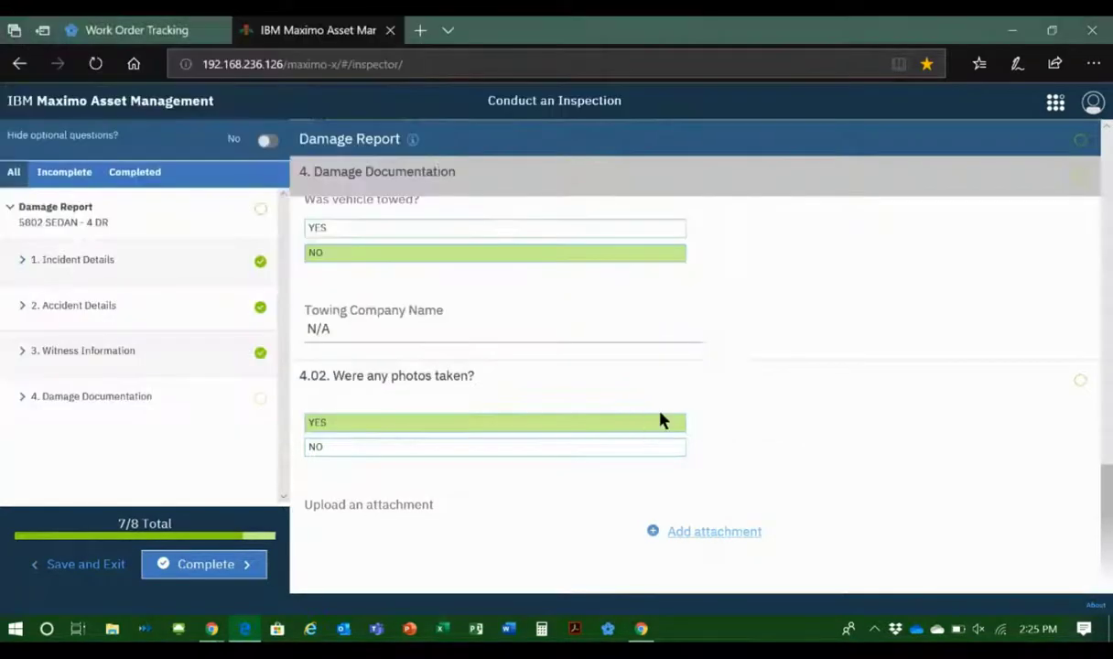
Step: Complete the Damage Report inspection and exit its summary to return to the inspections list
scroll(875, 471, "down", 3)
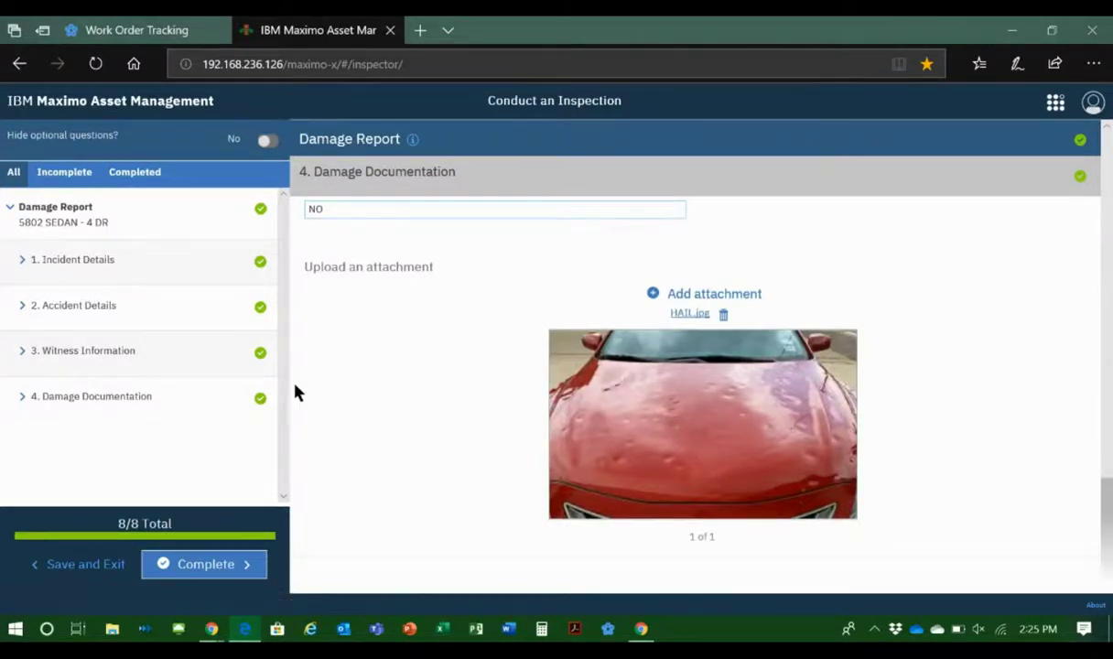
left_click(199, 565)
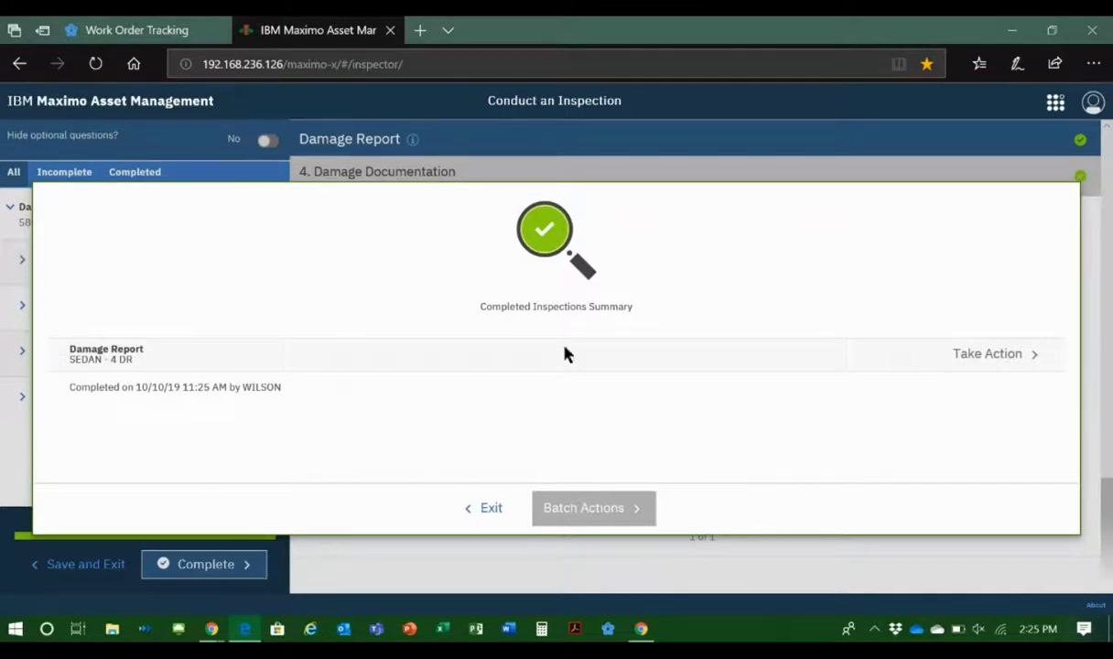
left_click(490, 508)
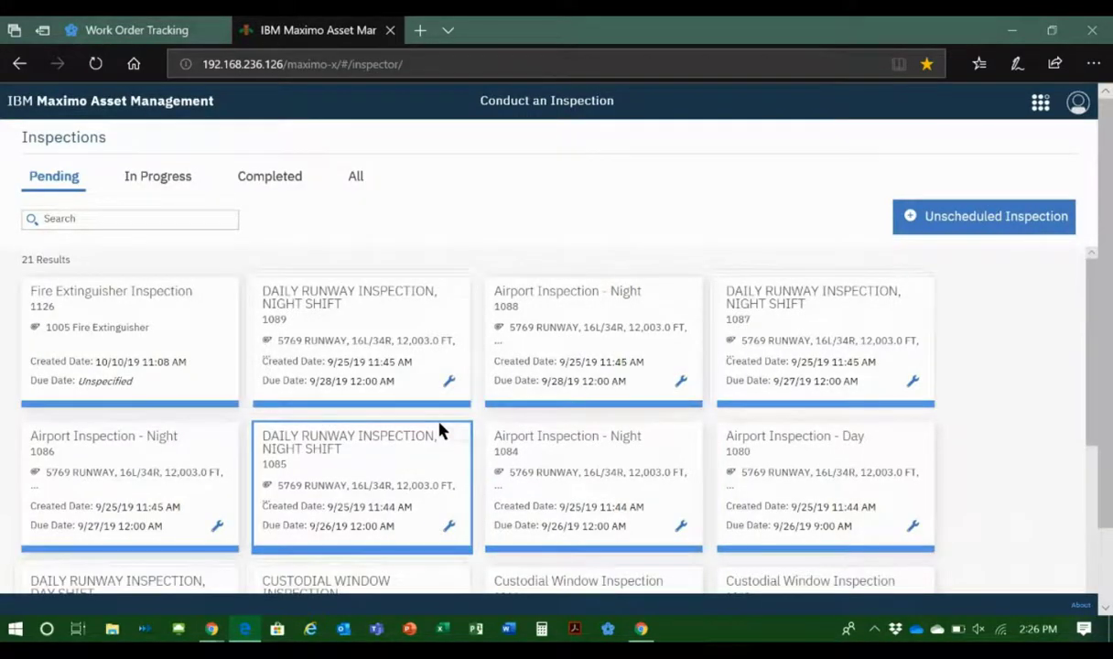
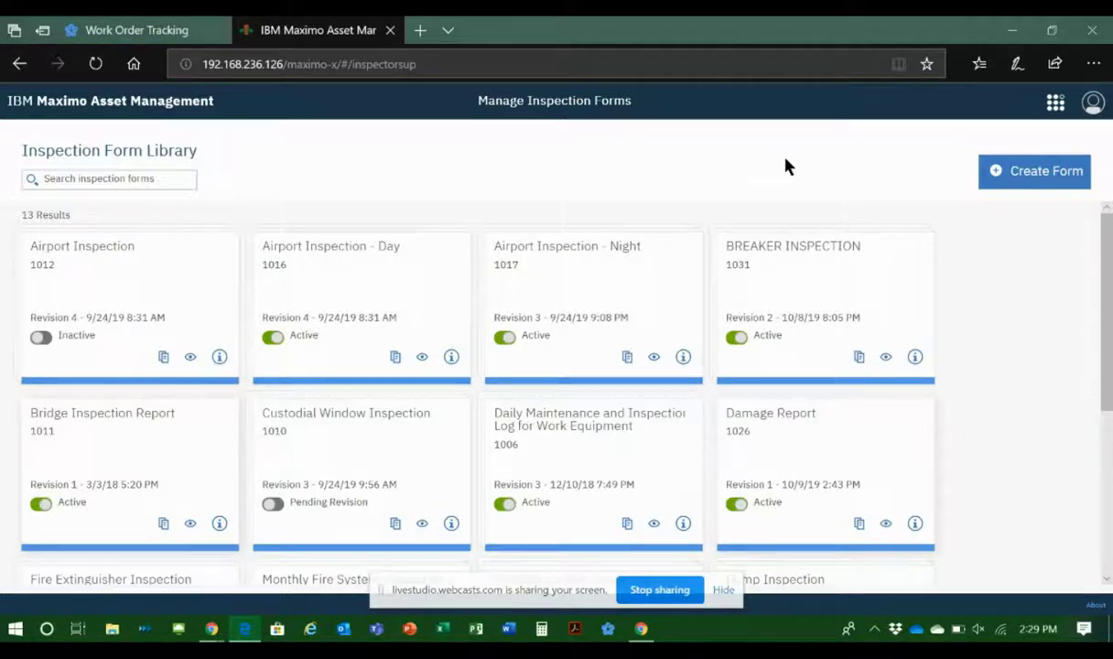
Step: Create a new inspection form named Interview with the Audit form type, and look at its form instructions editor
left_click(1032, 174)
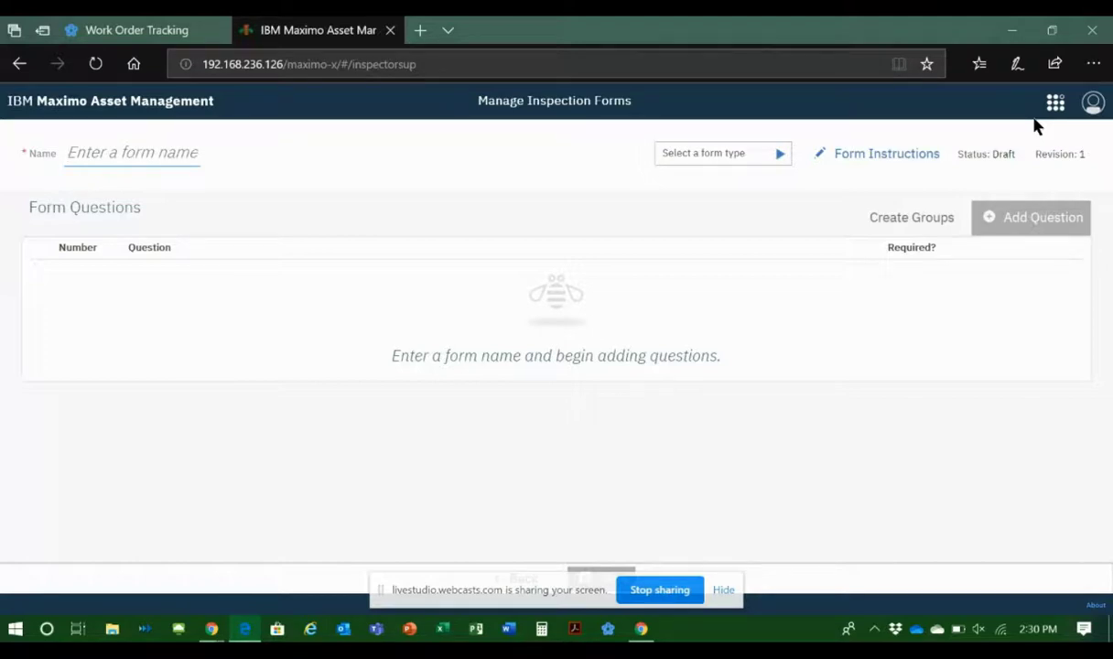
type("iNT")
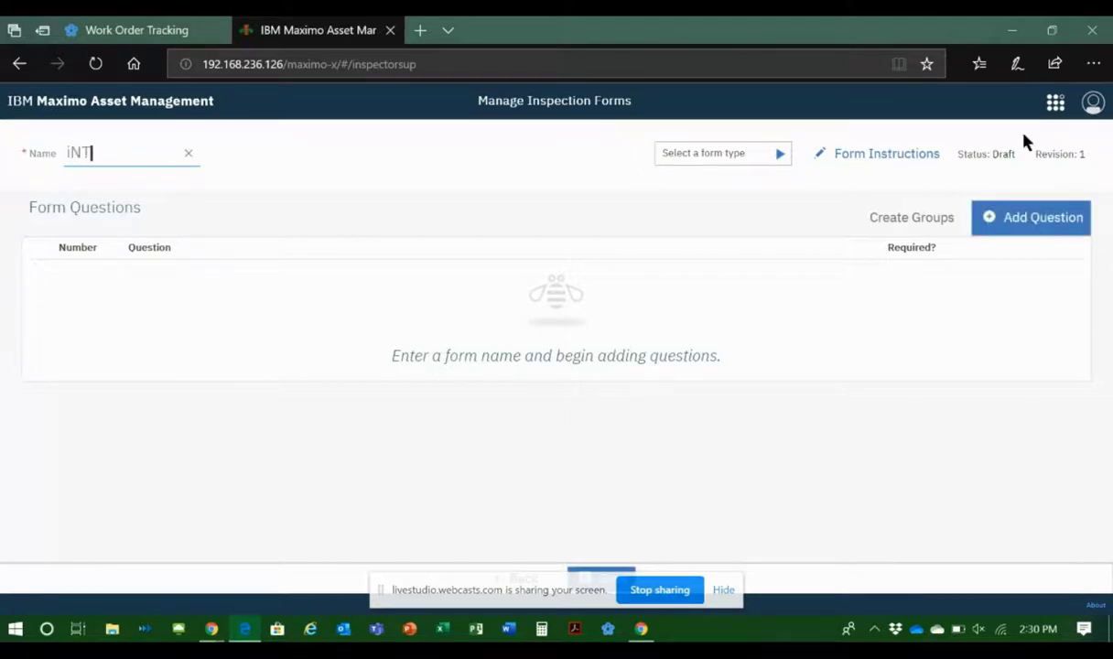
key("BackSpace")
key("BackSpace")
type("In")
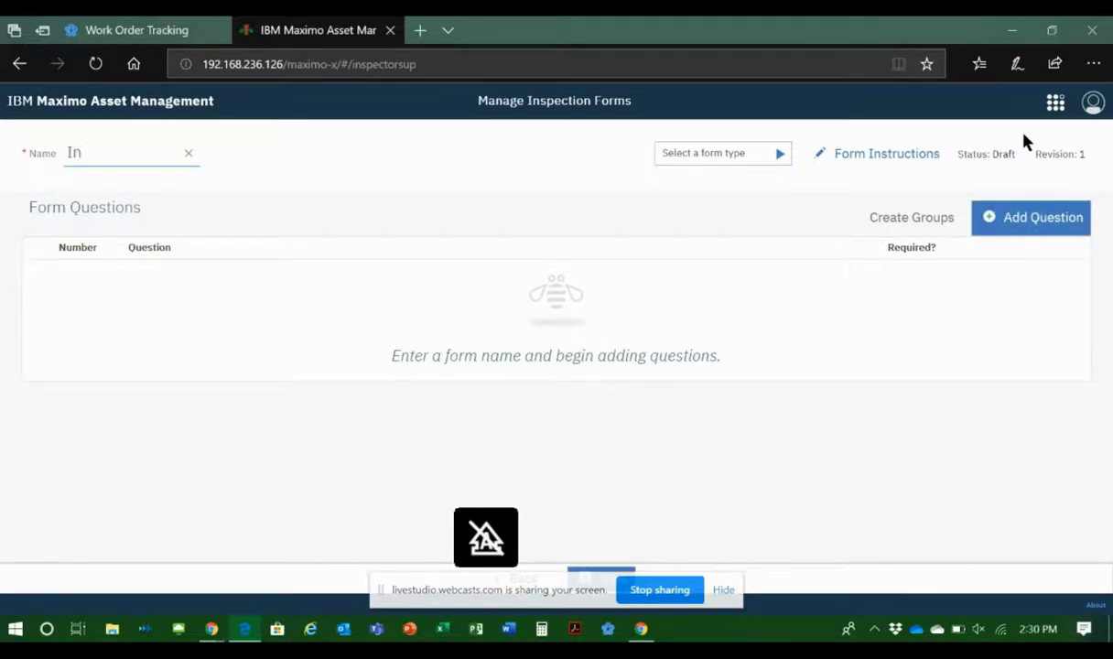
type("terview")
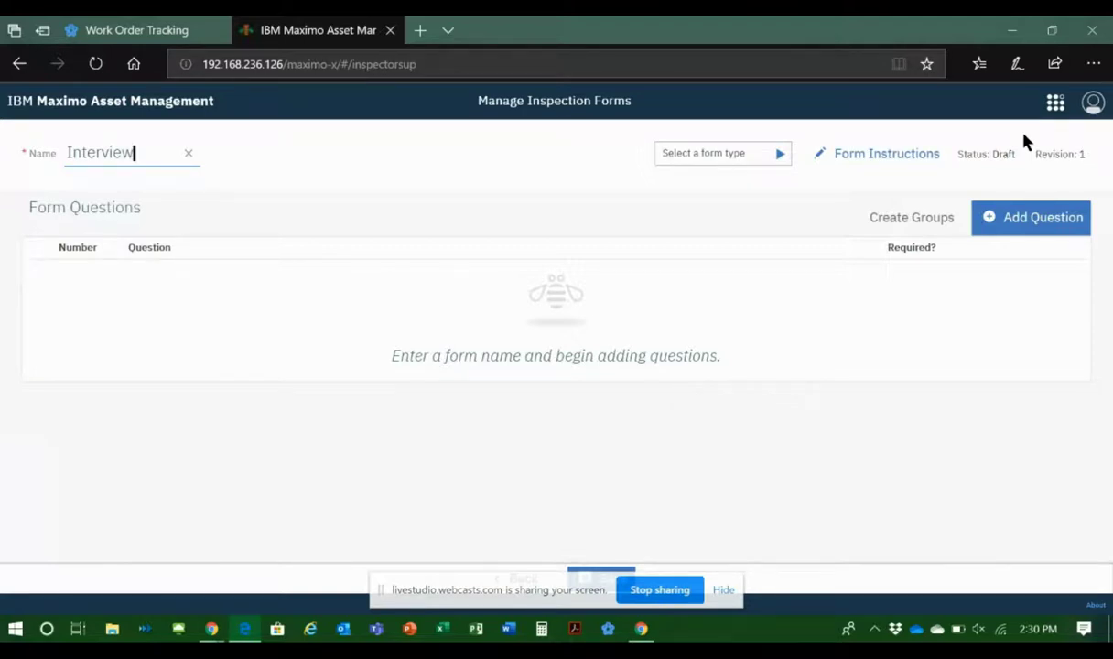
key("Tab")
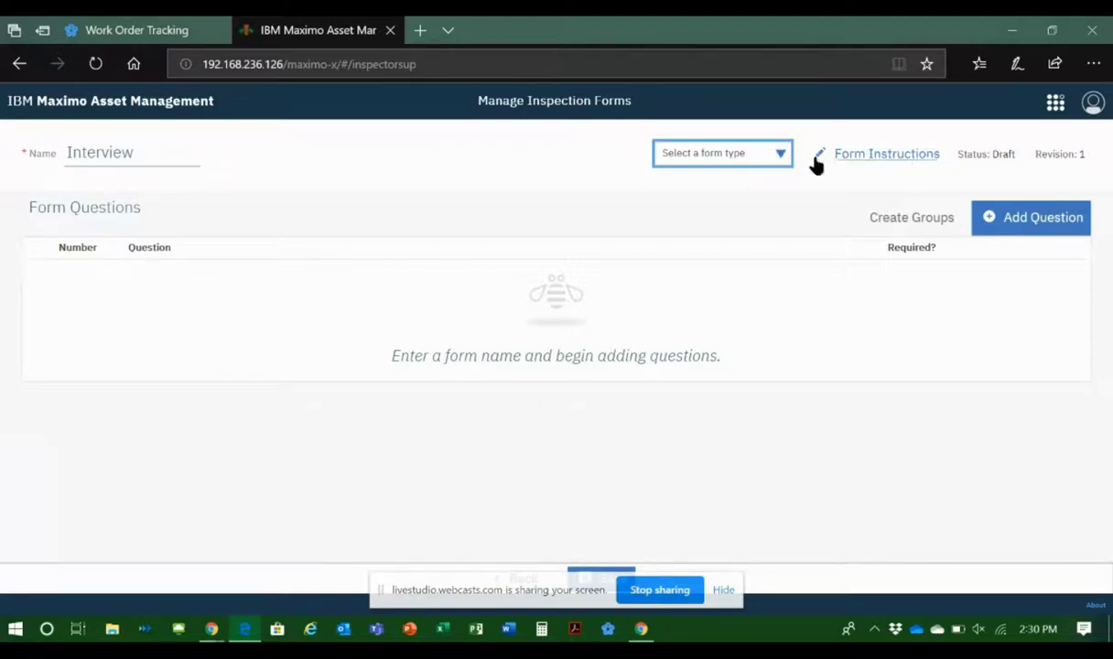
left_click(784, 159)
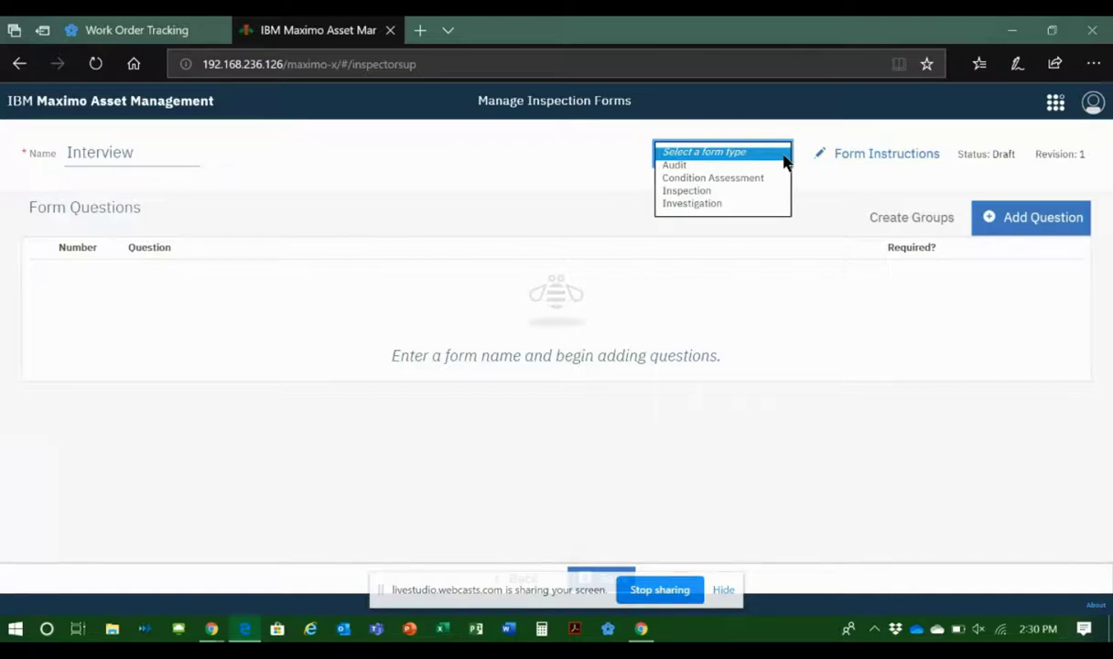
left_click(677, 167)
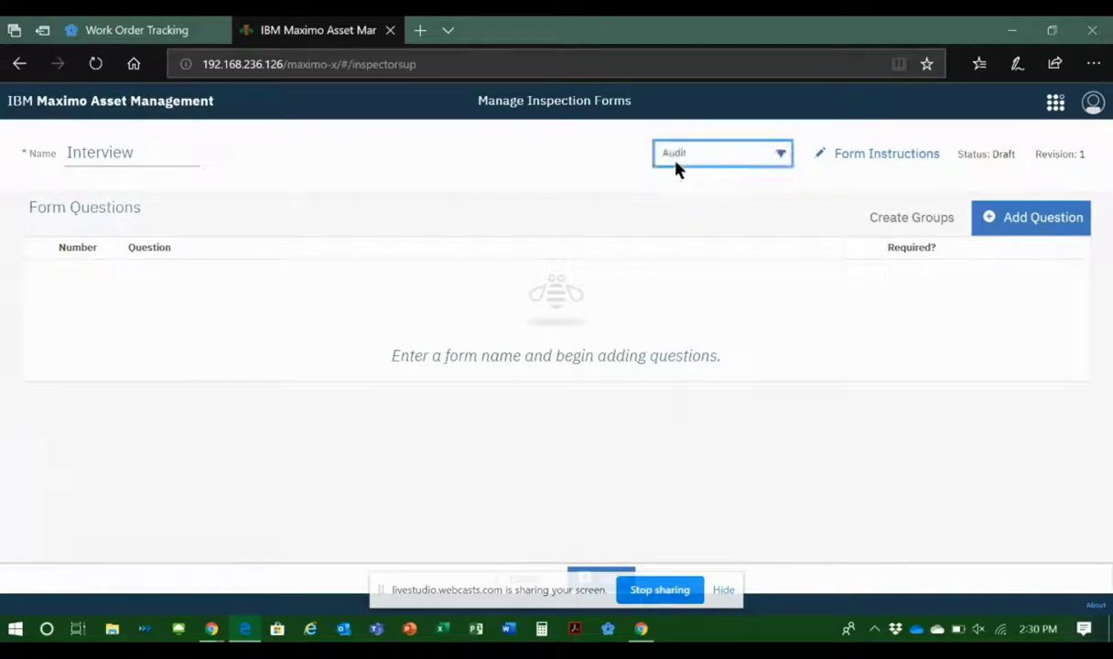
left_click(879, 163)
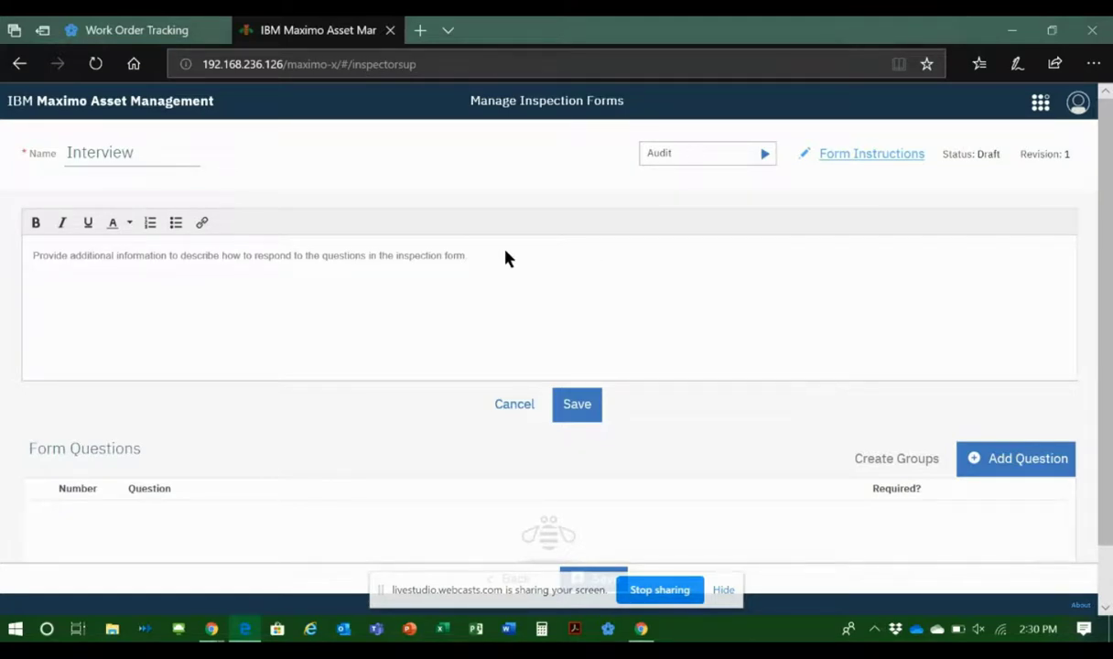
left_click(514, 407)
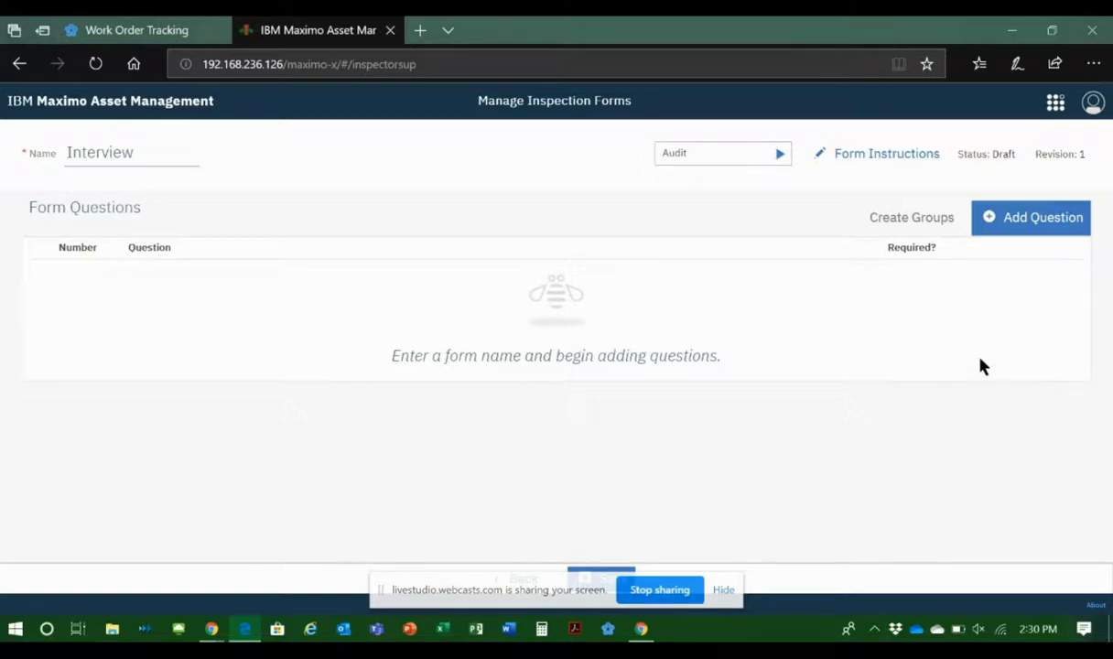
Step: Add the question "What is your favorite color?" to the form with a Single Choice response field
left_click(1046, 219)
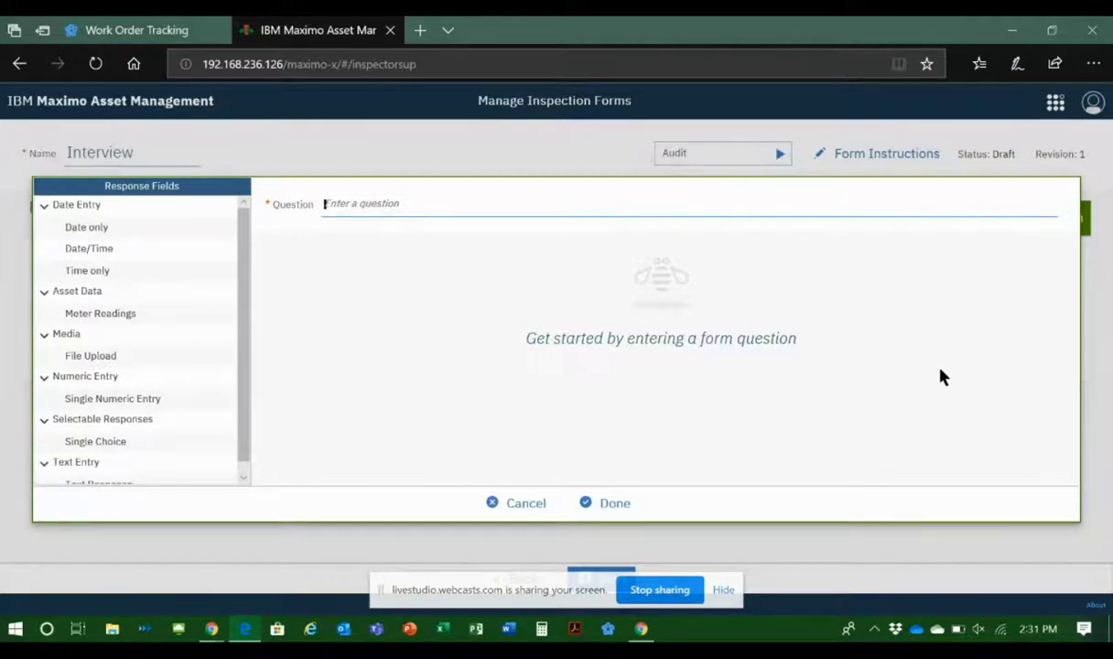
type("What is your favorite color?")
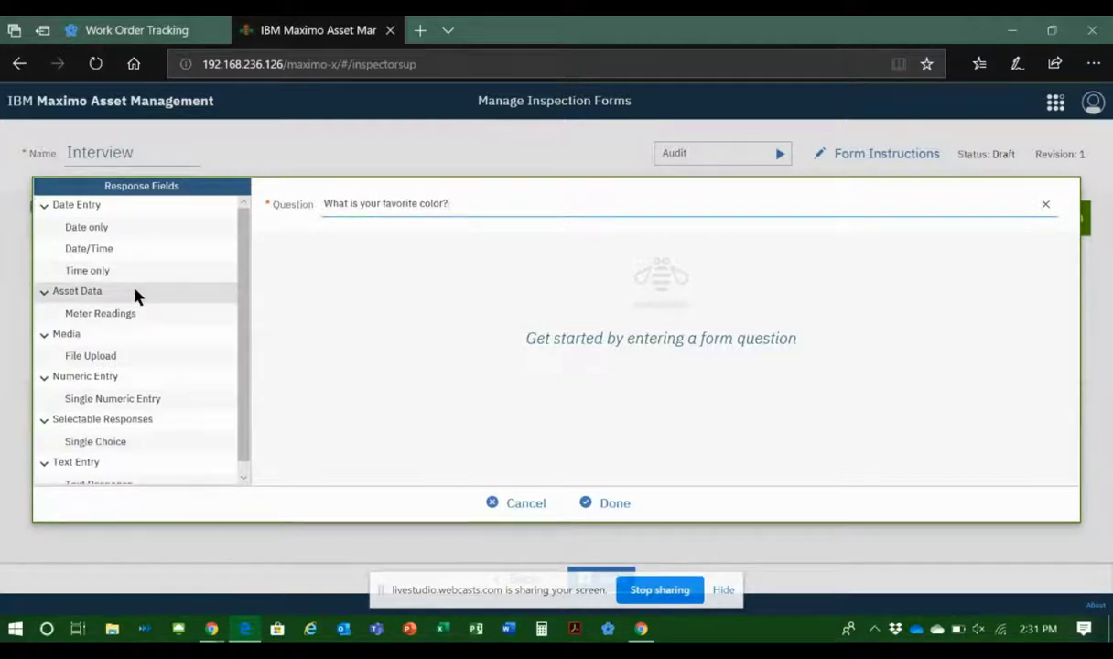
left_click(103, 444)
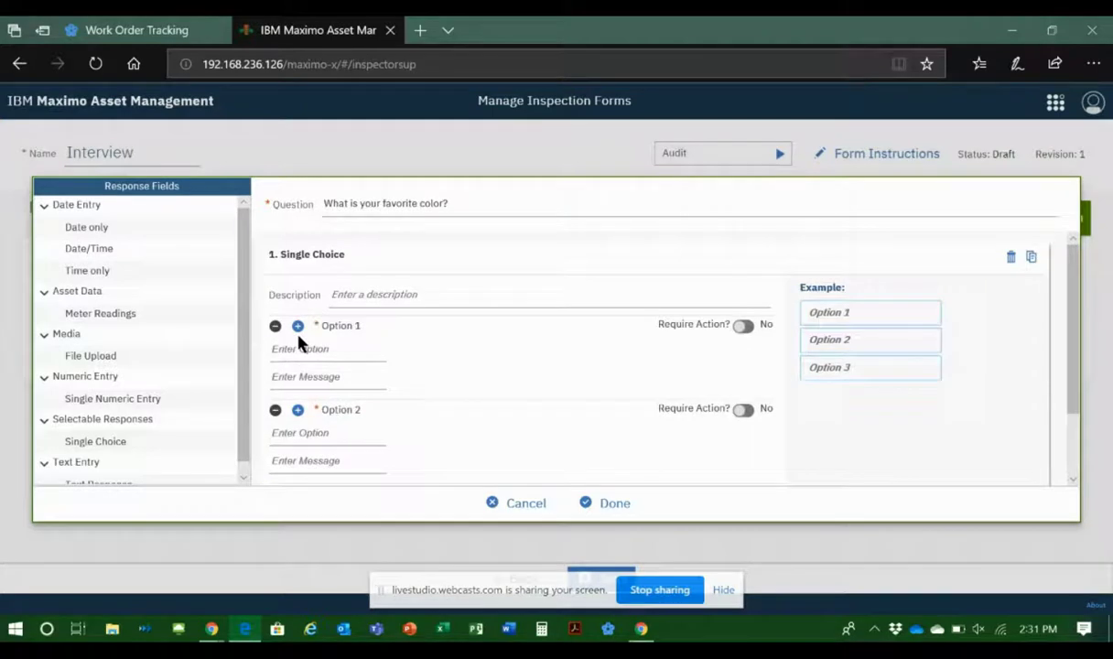
Step: Enter BLUE, RED and PURPLE as the three options of the favorite color question and finish the question
type("BLUE")
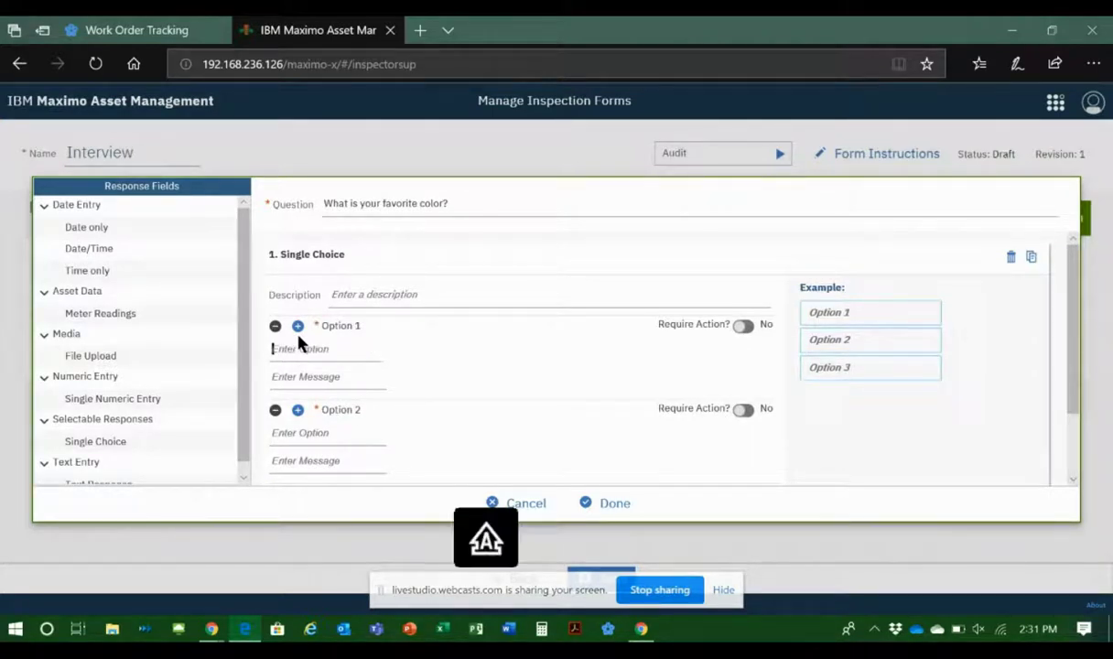
left_click(350, 432)
type("RED")
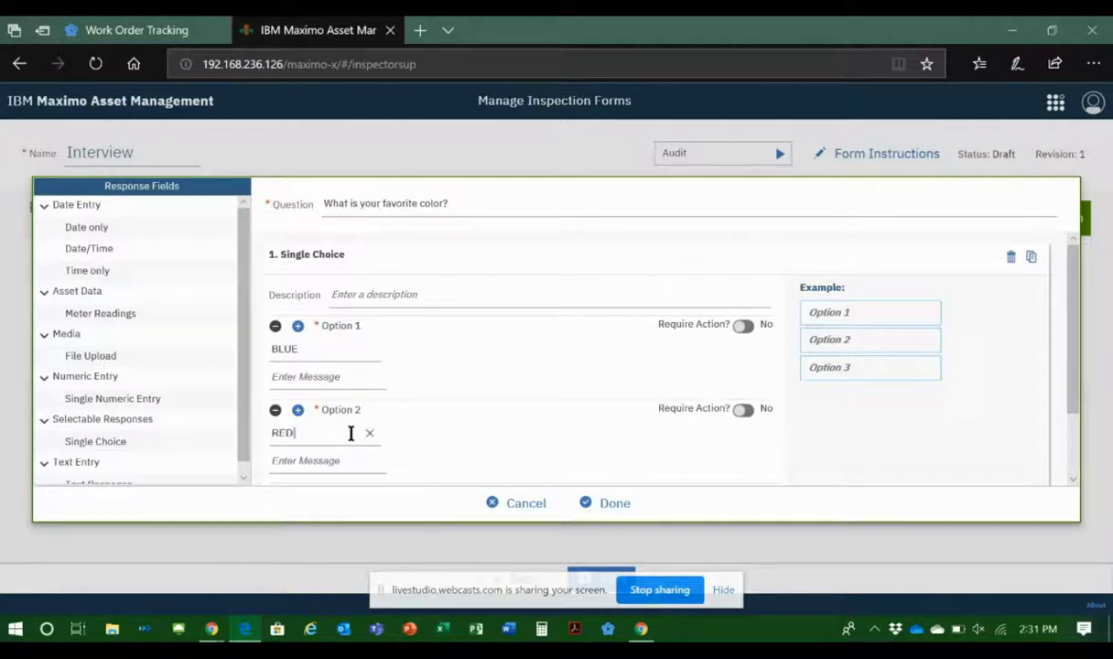
left_click(298, 411)
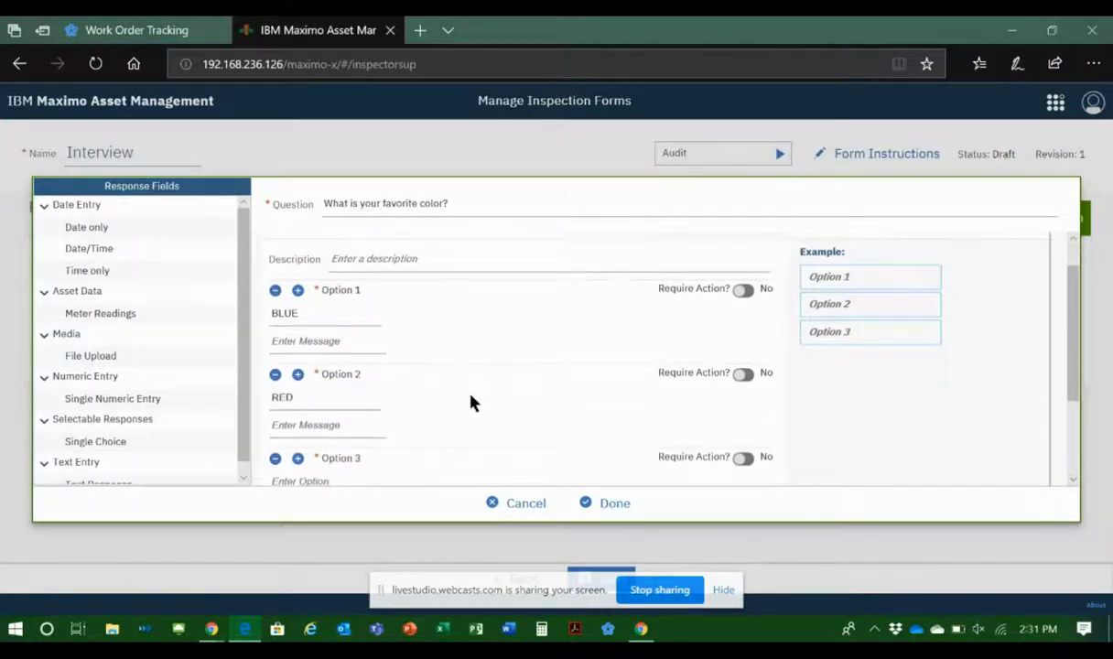
left_click(295, 440)
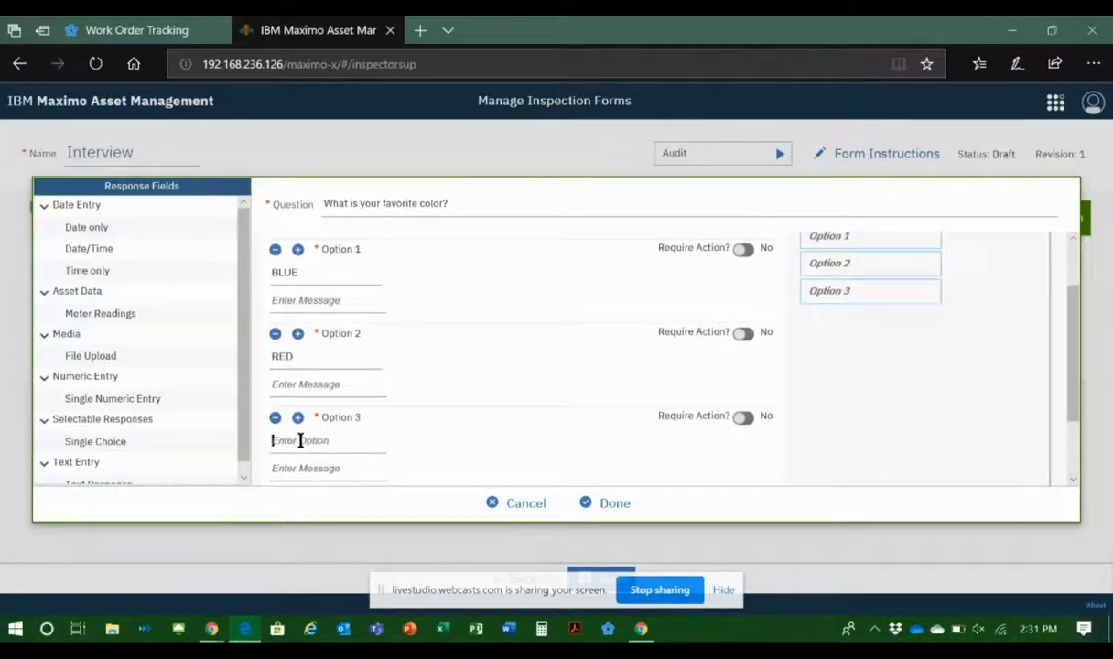
type("PURPLE")
scroll(376, 284, "up", 1)
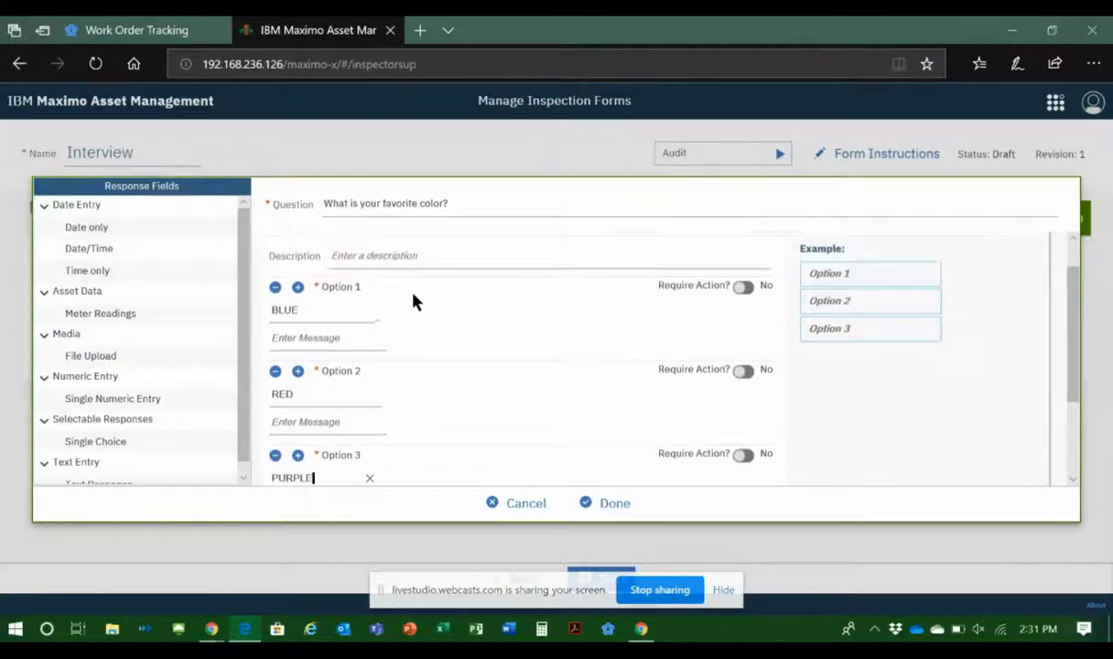
left_click(285, 339)
left_click(619, 503)
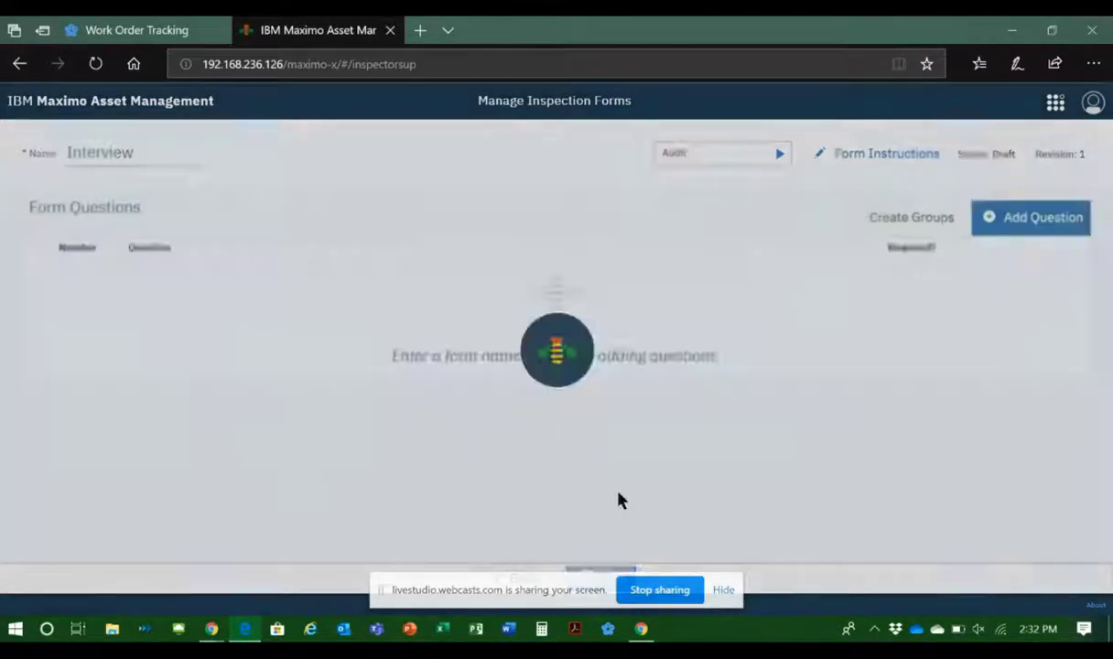
Step: Add a second question, "What is your favorite pizza topping?", with a Text Response field
left_click(998, 218)
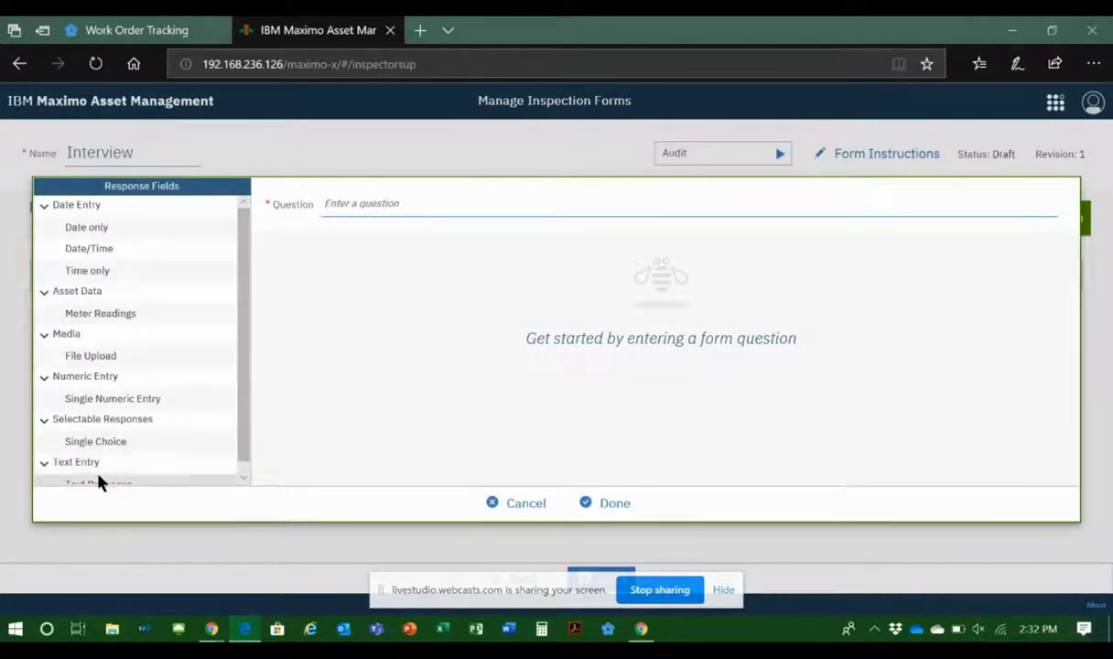
left_click_drag(99, 480, 357, 220)
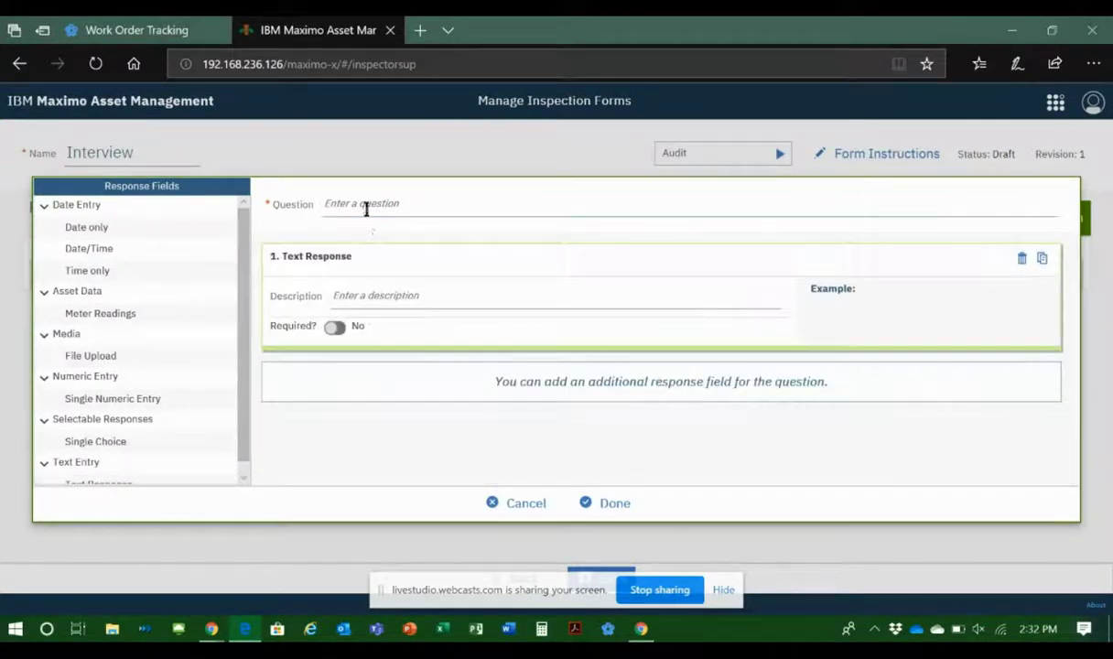
left_click(354, 210)
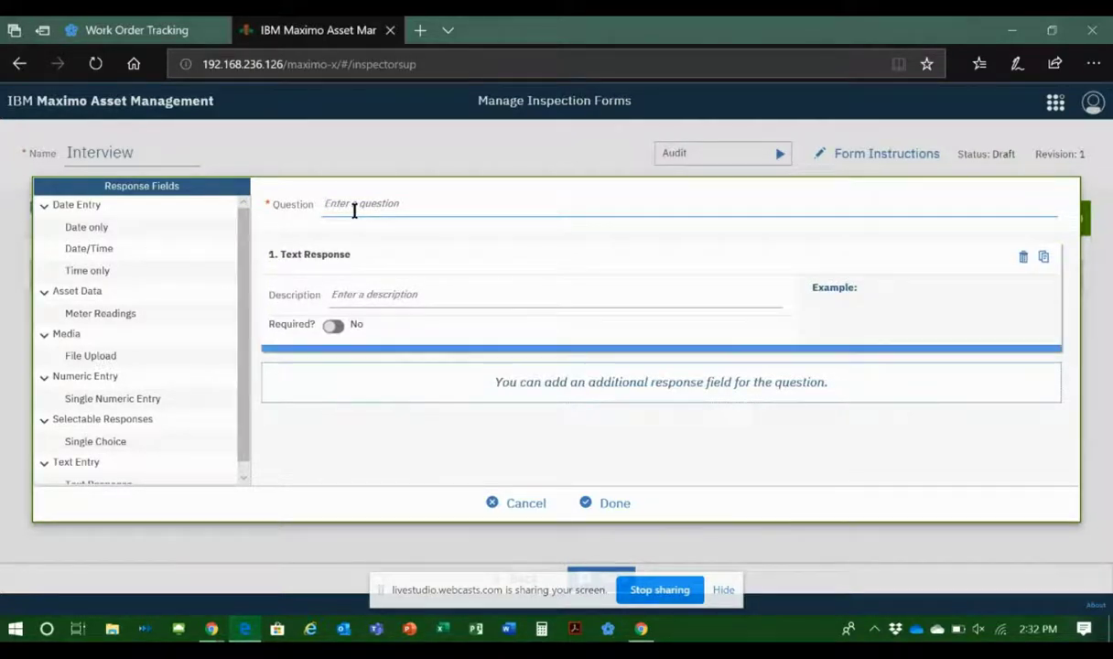
type("What")
key("BackSpace")
key("BackSpace")
key("BackSpace")
key("BackSpace")
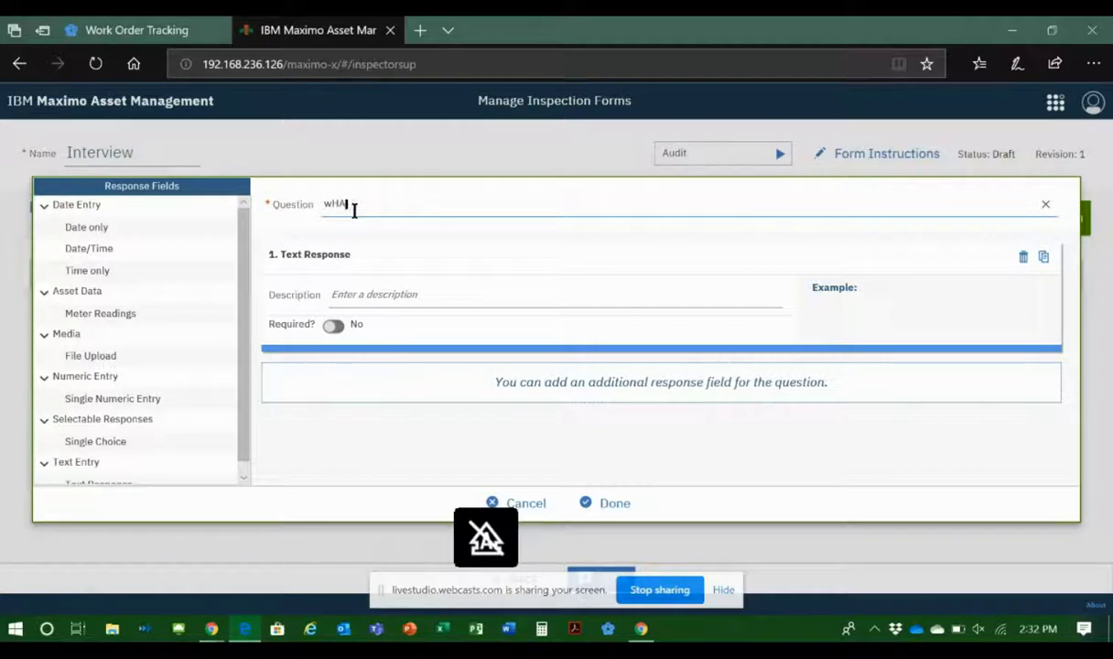
type("What is your favorit")
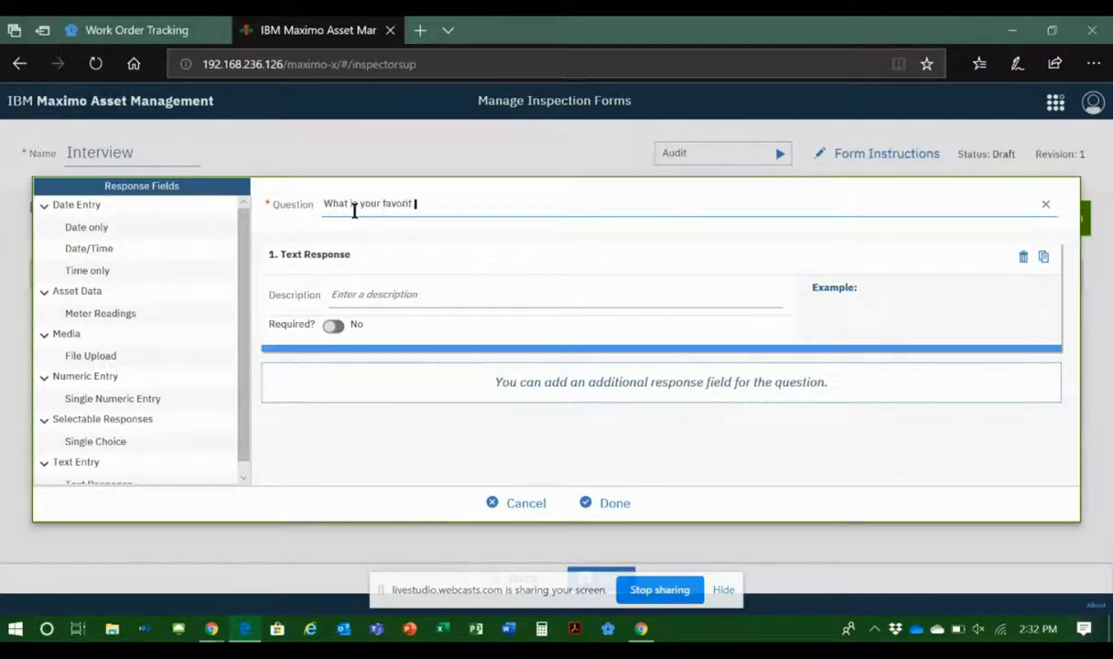
type("e pizza topping?")
left_click(362, 294)
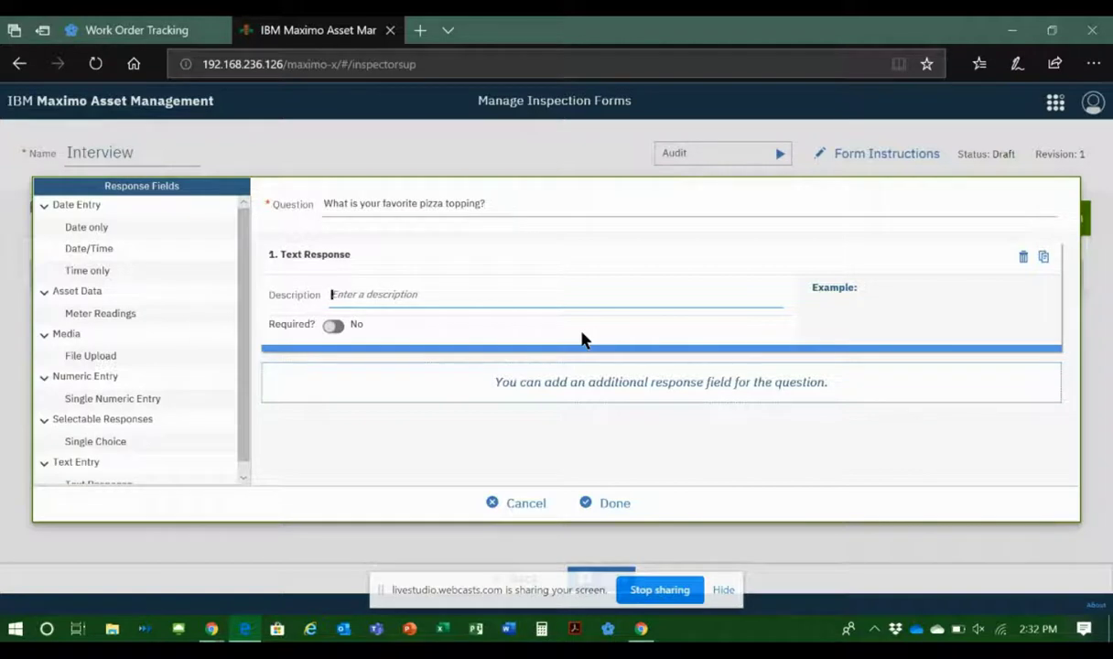
left_click(616, 503)
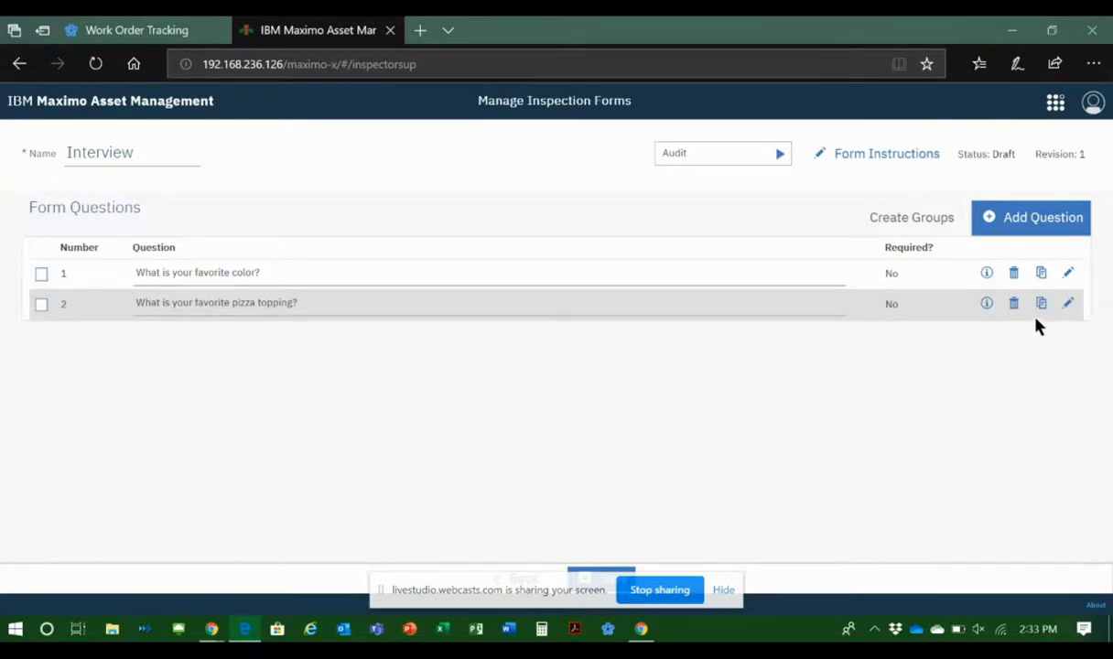
Step: Review the favorite color question without editing it, and group both questions under the group name Personal Preferences
left_click(1069, 275)
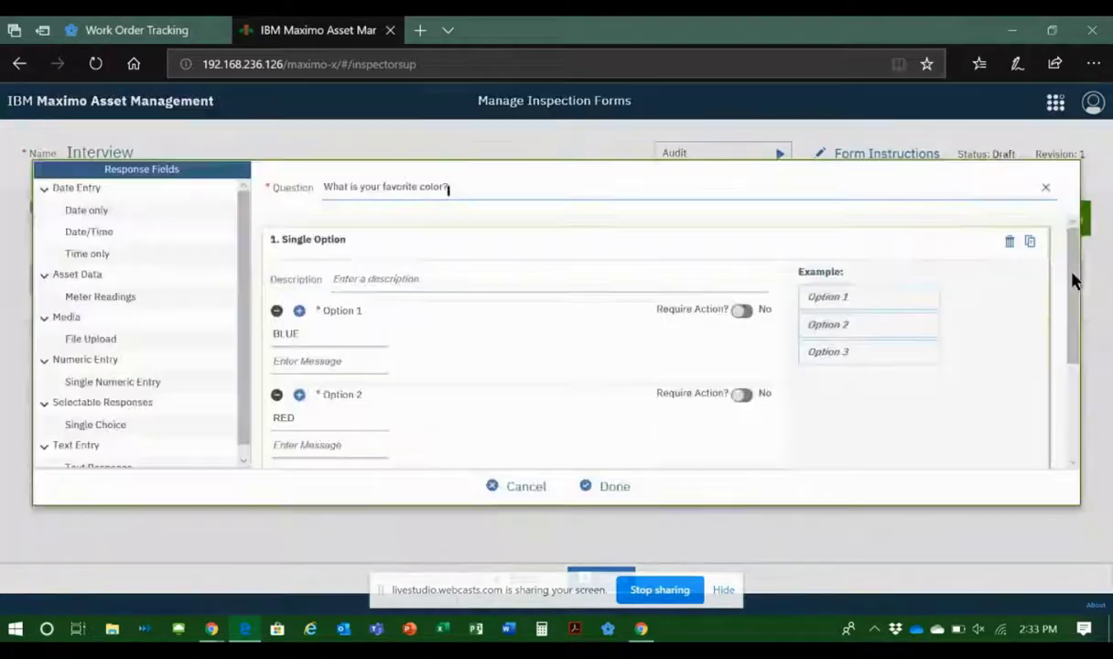
left_click(536, 503)
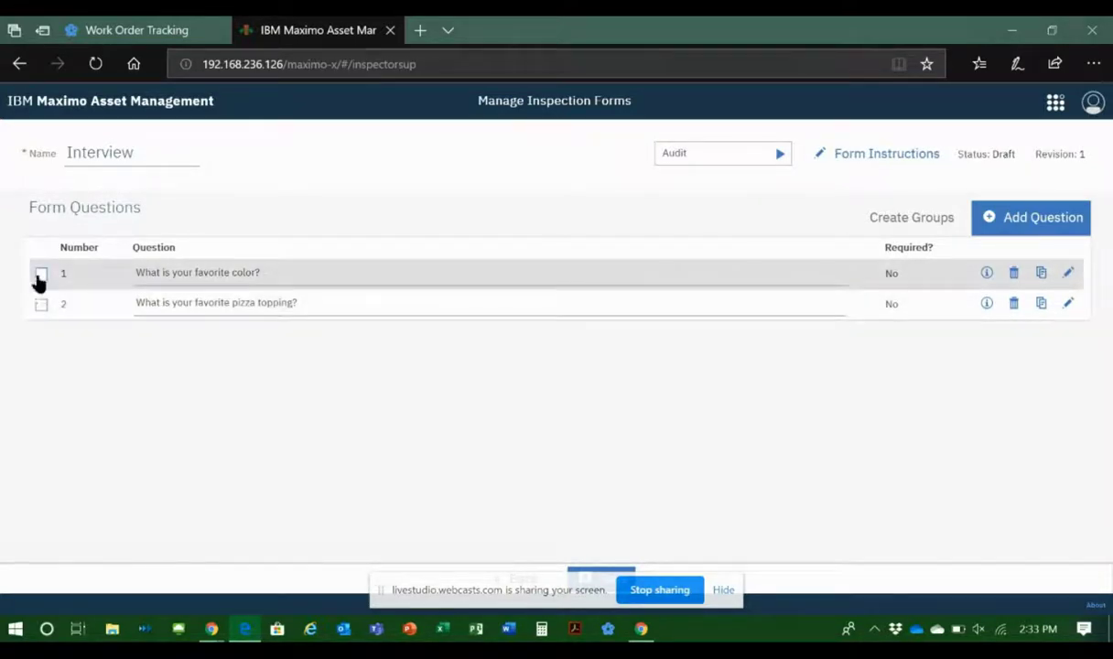
left_click(40, 274)
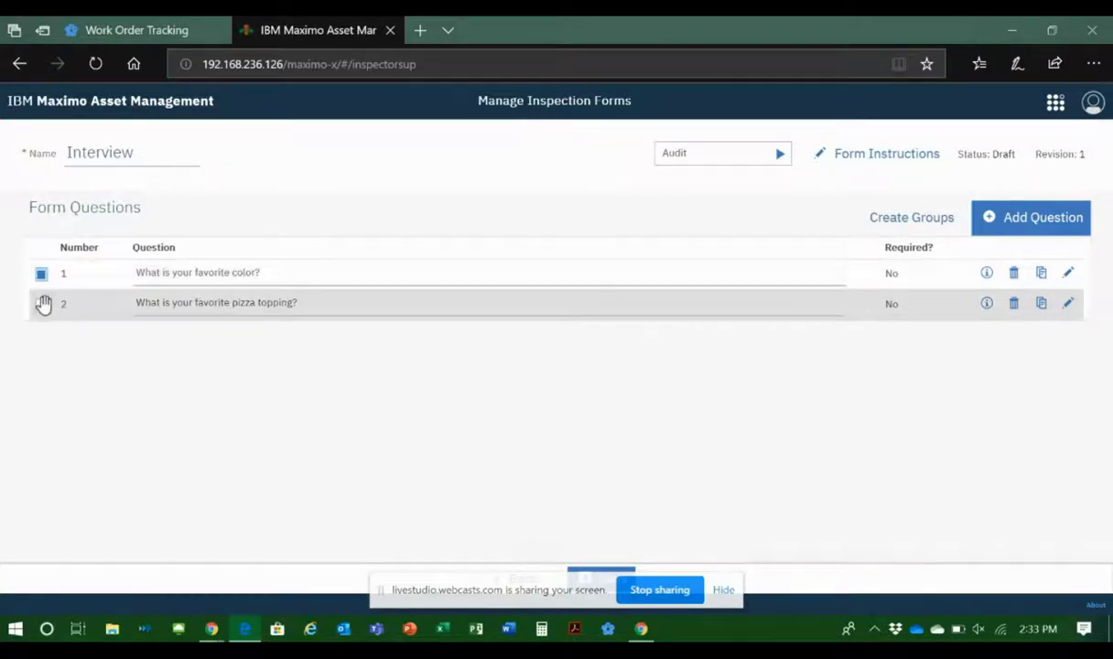
left_click(40, 303)
left_click(915, 219)
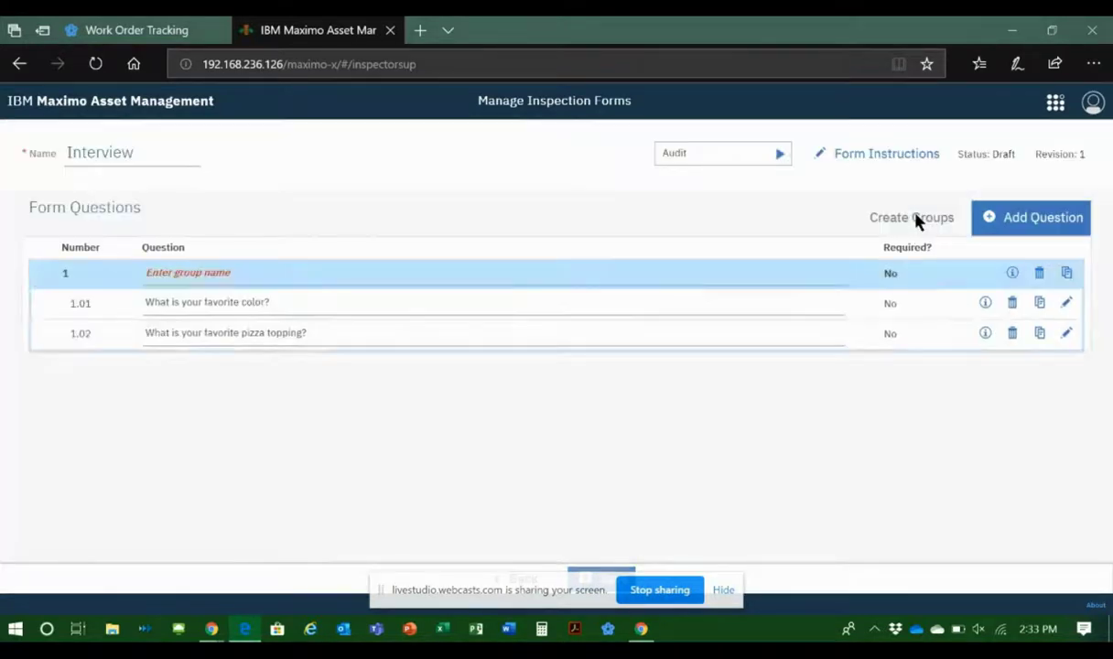
left_click(226, 276)
type("Person")
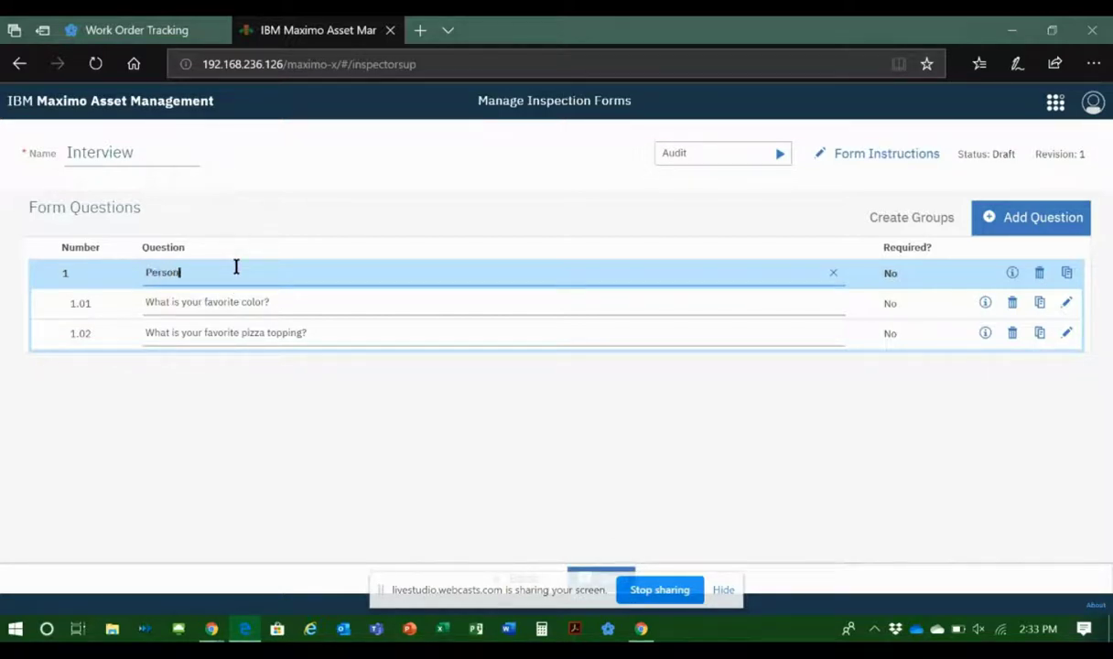
type("al Preferences")
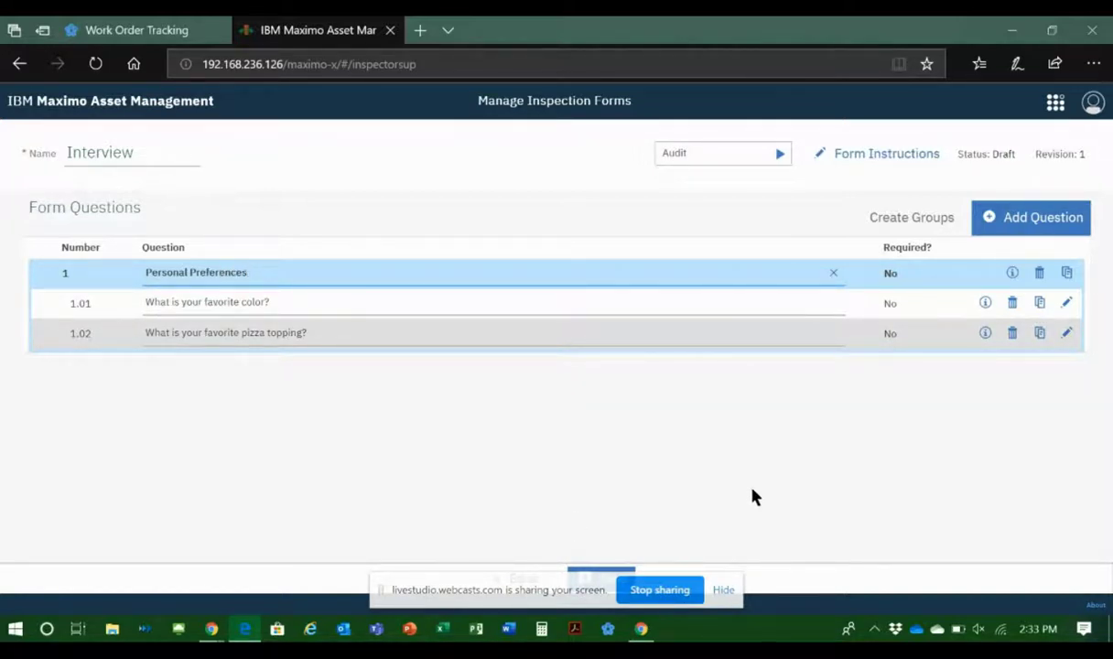
left_click(776, 477)
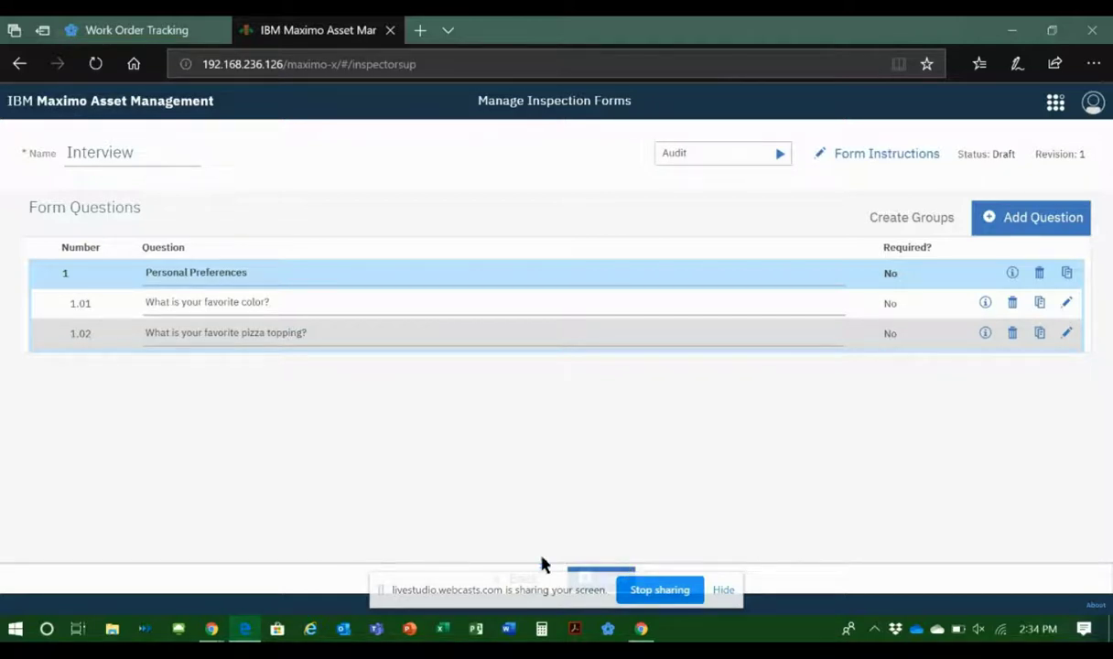
Step: Save the Interview form, preview its revision 1, and exit the preview back to the revision history
left_click(723, 589)
left_click(603, 580)
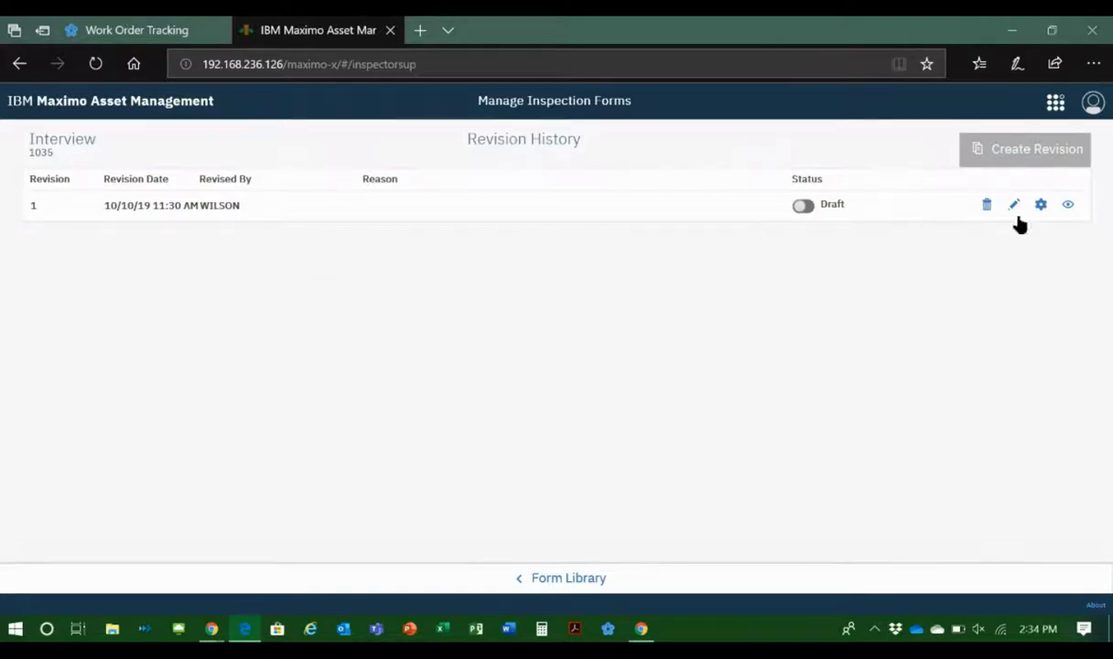
left_click(1069, 206)
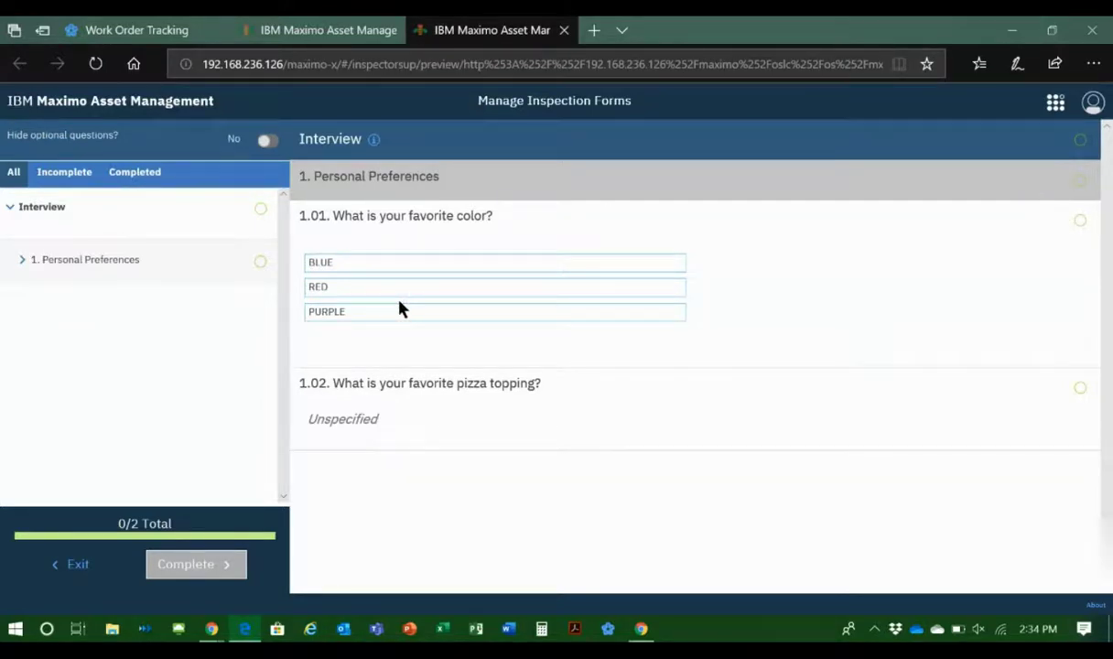
left_click(77, 565)
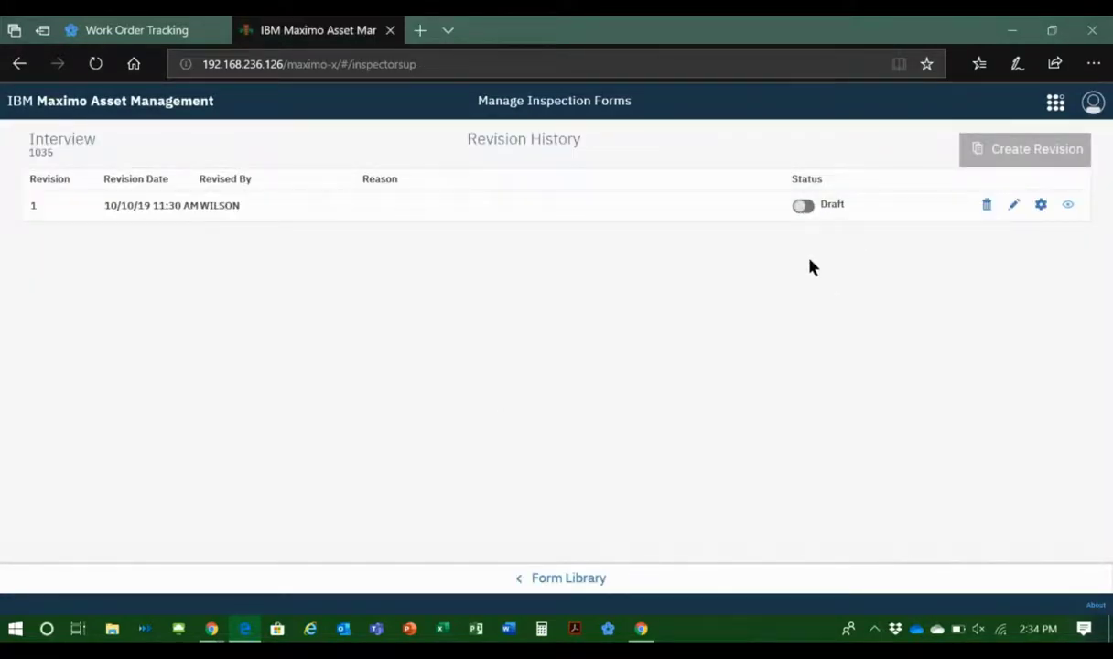
Step: Activate revision 1 of the Interview form and create a new revision, leaving its reason blank
left_click(803, 207)
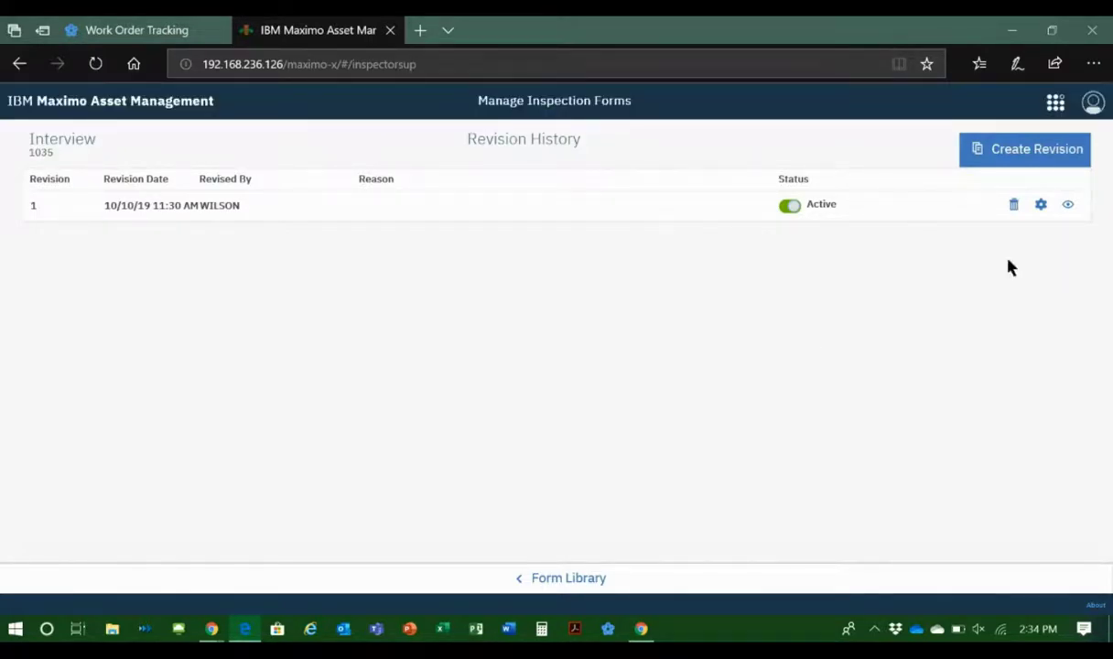
left_click(1027, 160)
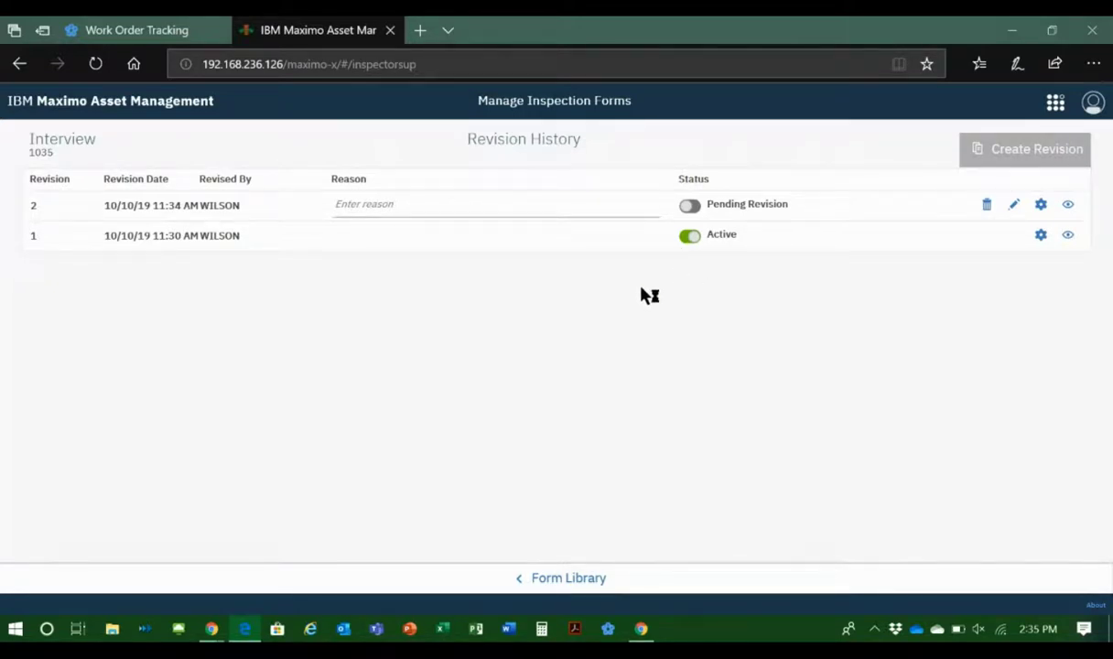
left_click(594, 207)
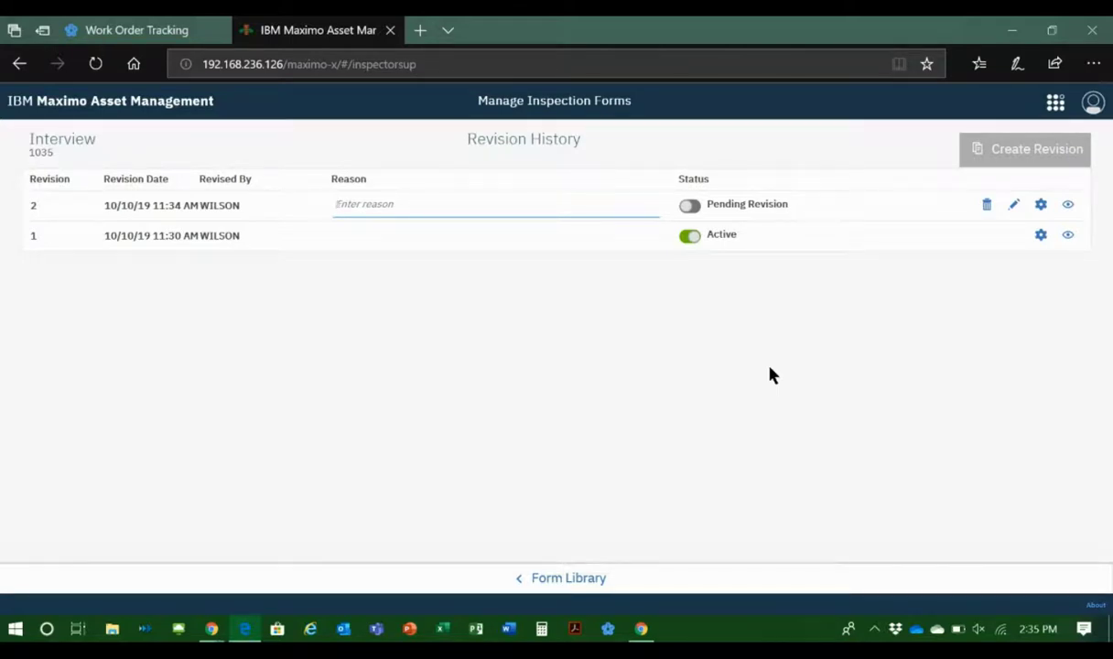
Step: Review the form settings of revision 1, highlighting the "Create WO for items that require action" script without adding it, and close the settings
left_click(1043, 237)
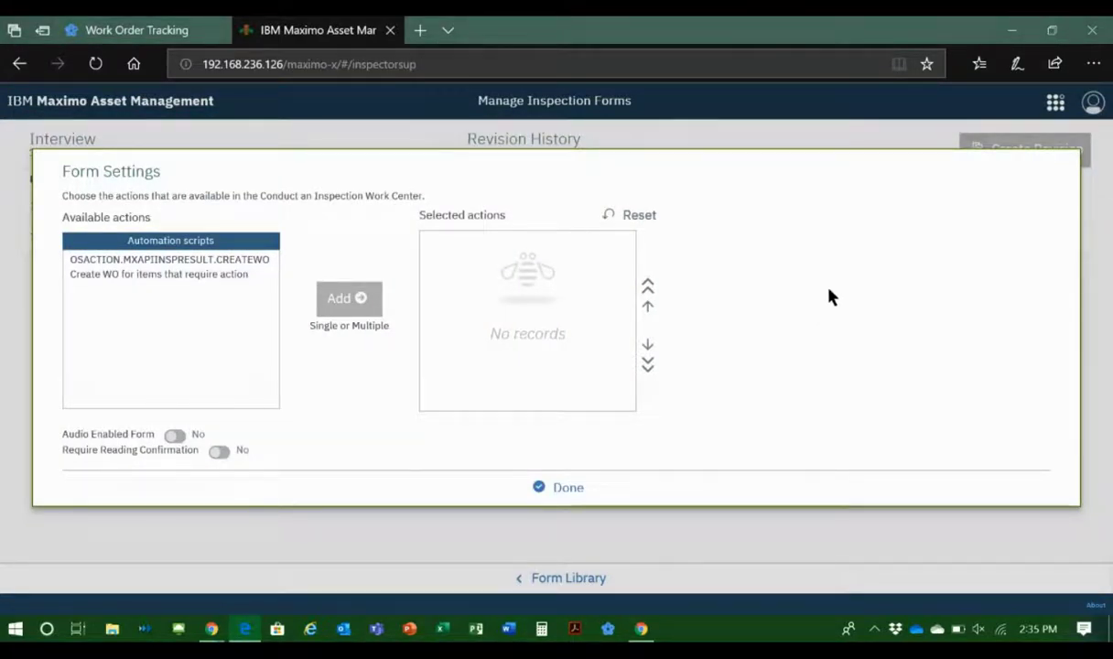
left_click(168, 262)
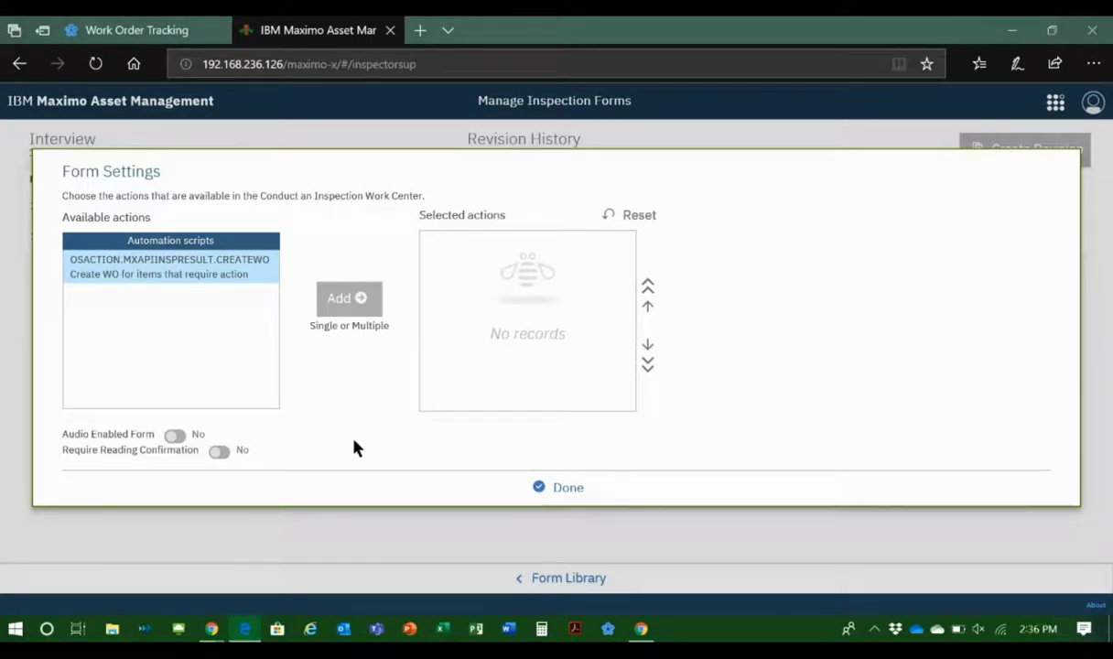
left_click(563, 490)
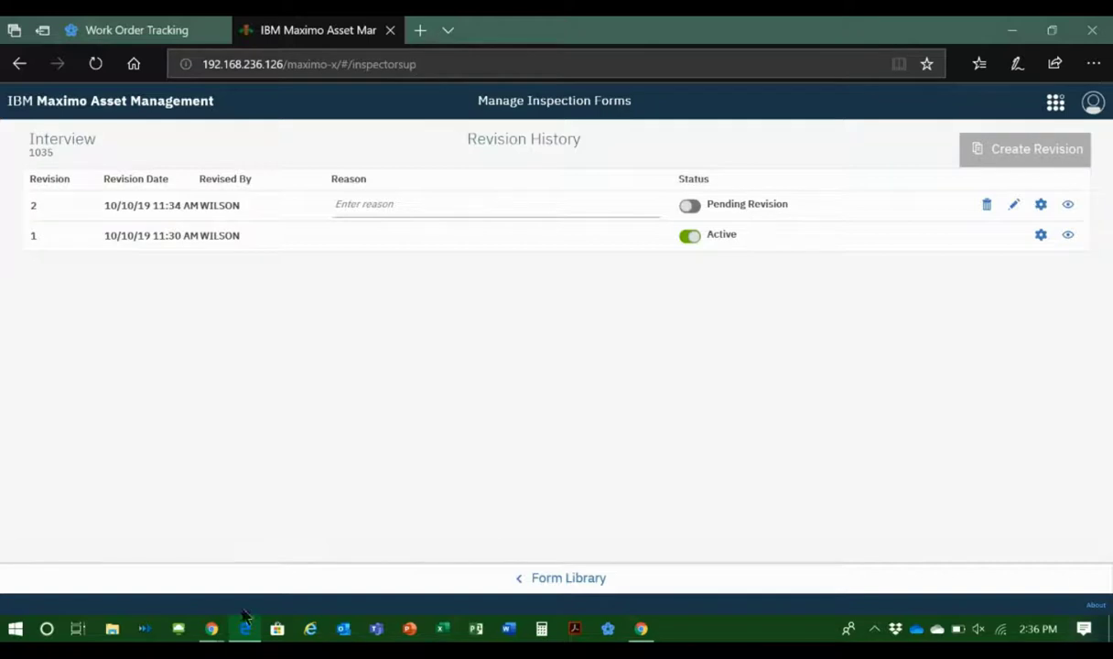
Step: Switch to the Live Studio window in Google Chrome and disconnect the screen share
mouse_move(221, 628)
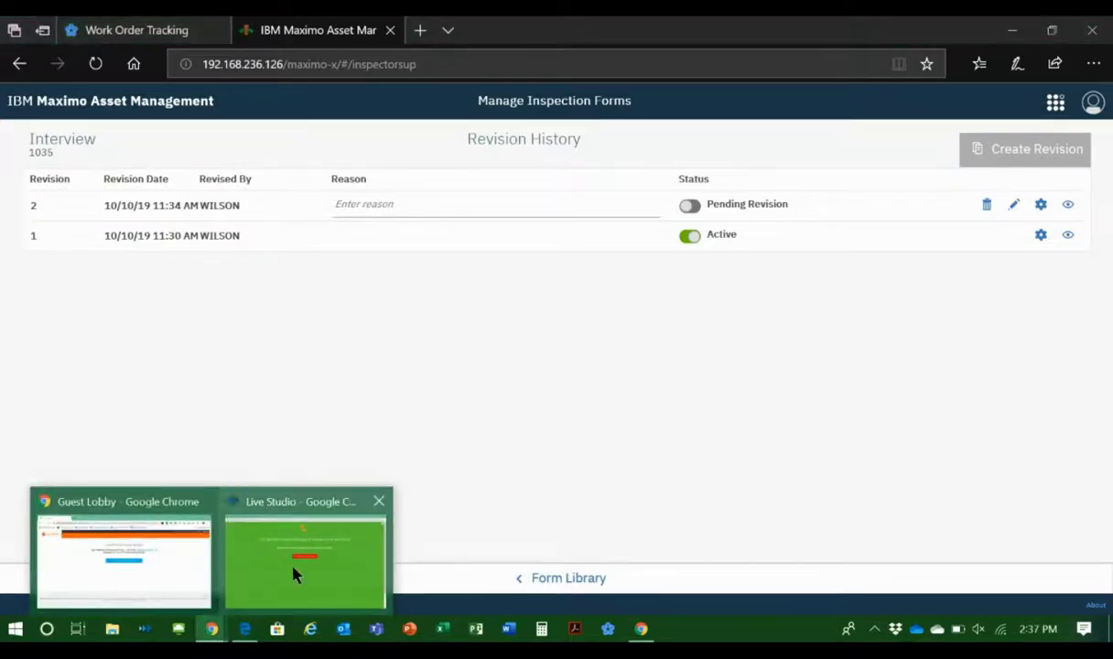
left_click(282, 531)
left_click(525, 303)
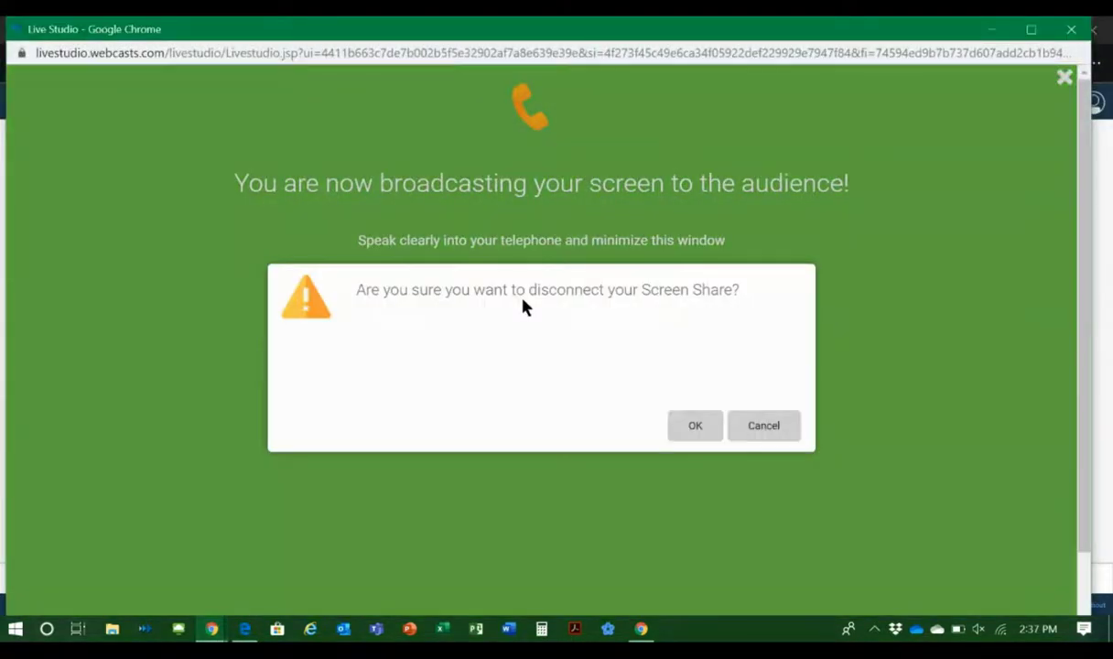
left_click(693, 422)
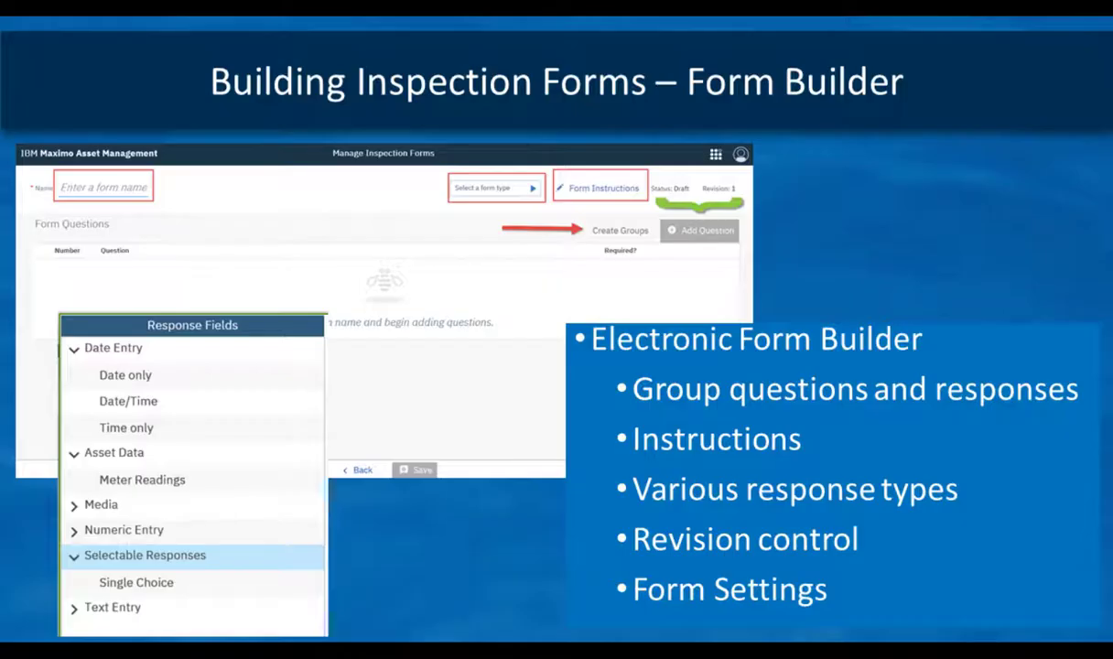
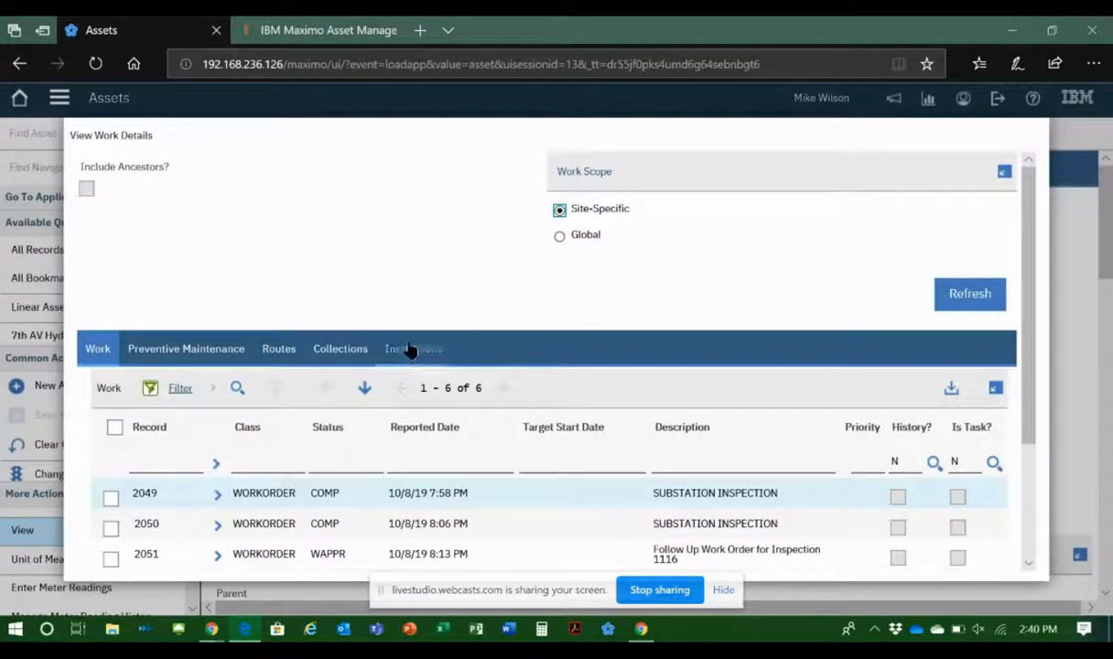
Step: List the inspections of asset 5796, open inspection result 1129 in Conduct an Inspection, and examine its Bushings answer
left_click(410, 349)
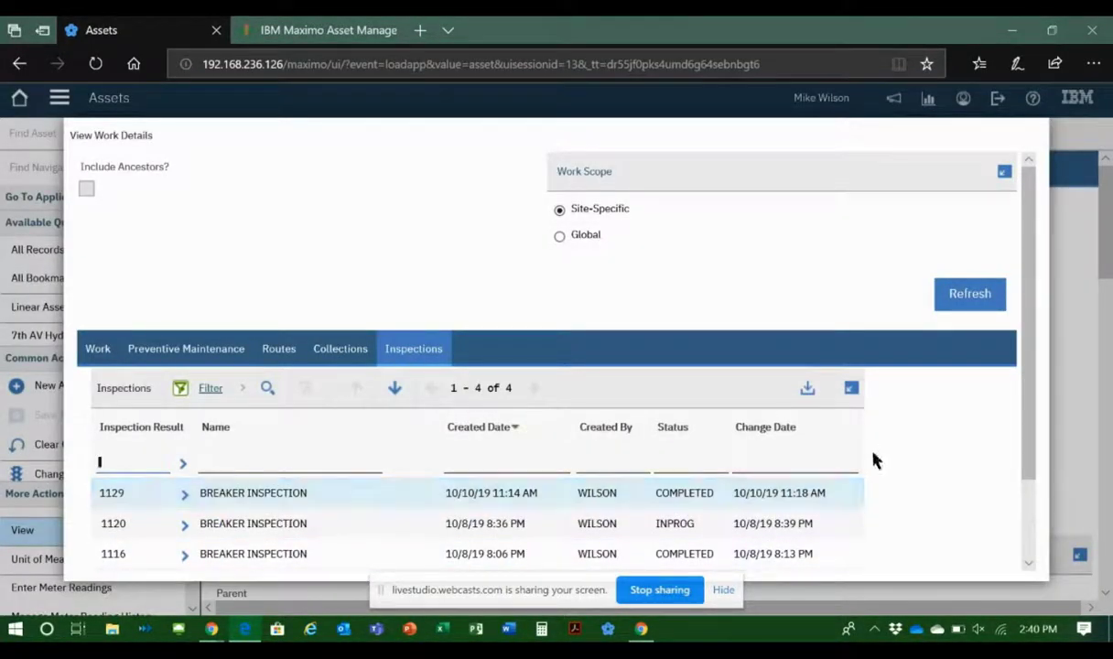
scroll(1031, 391, "down", 2)
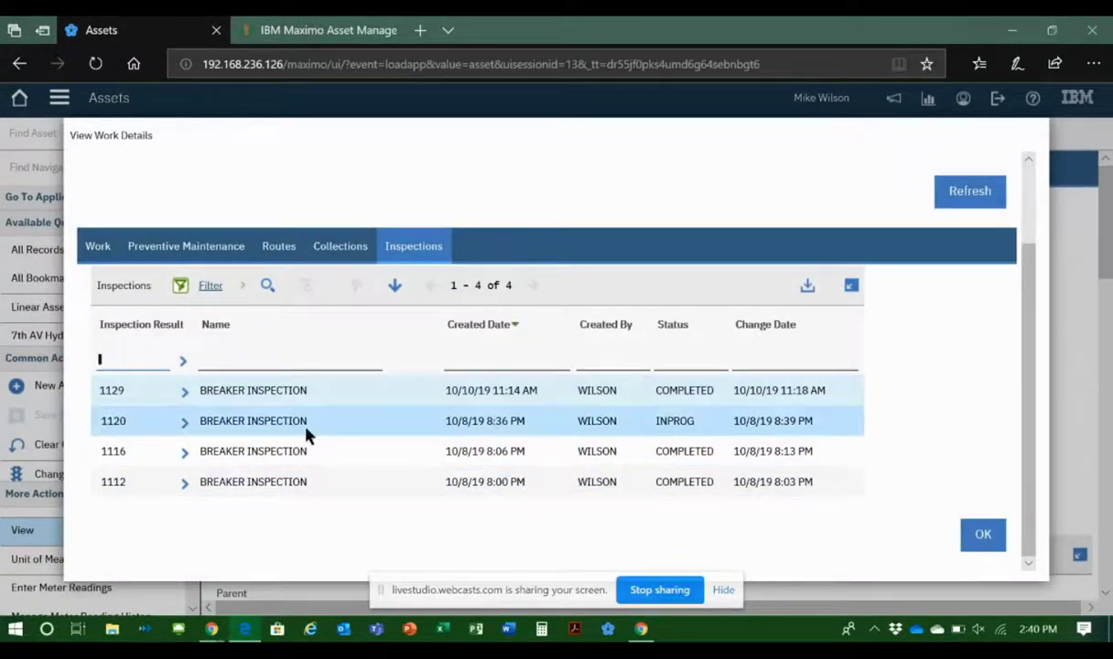
left_click(183, 392)
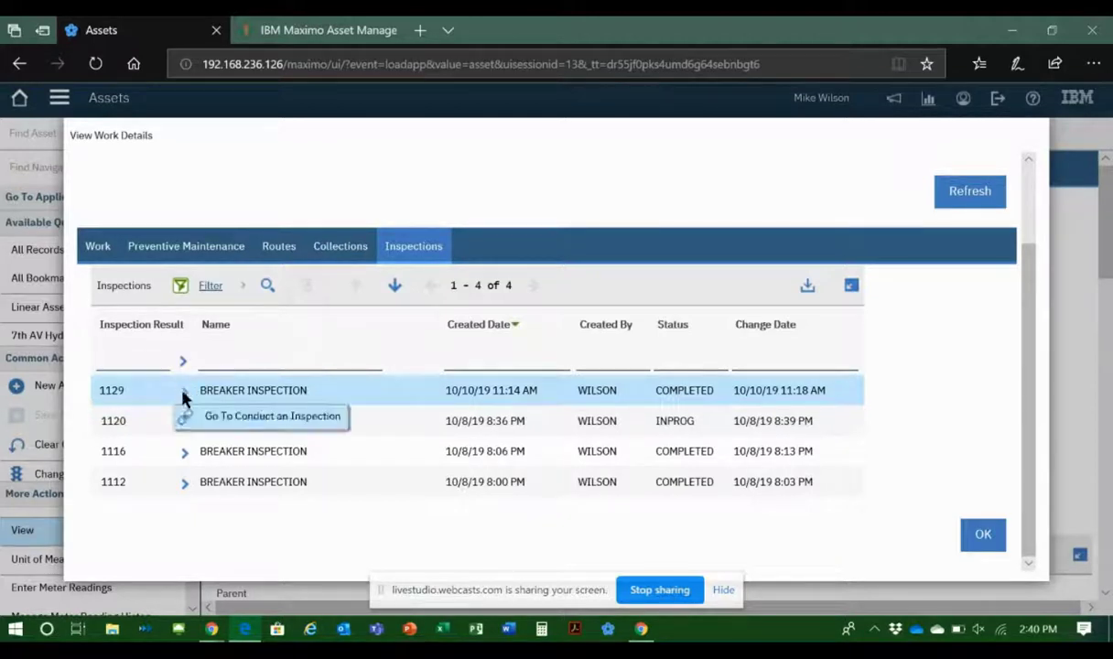
left_click(258, 417)
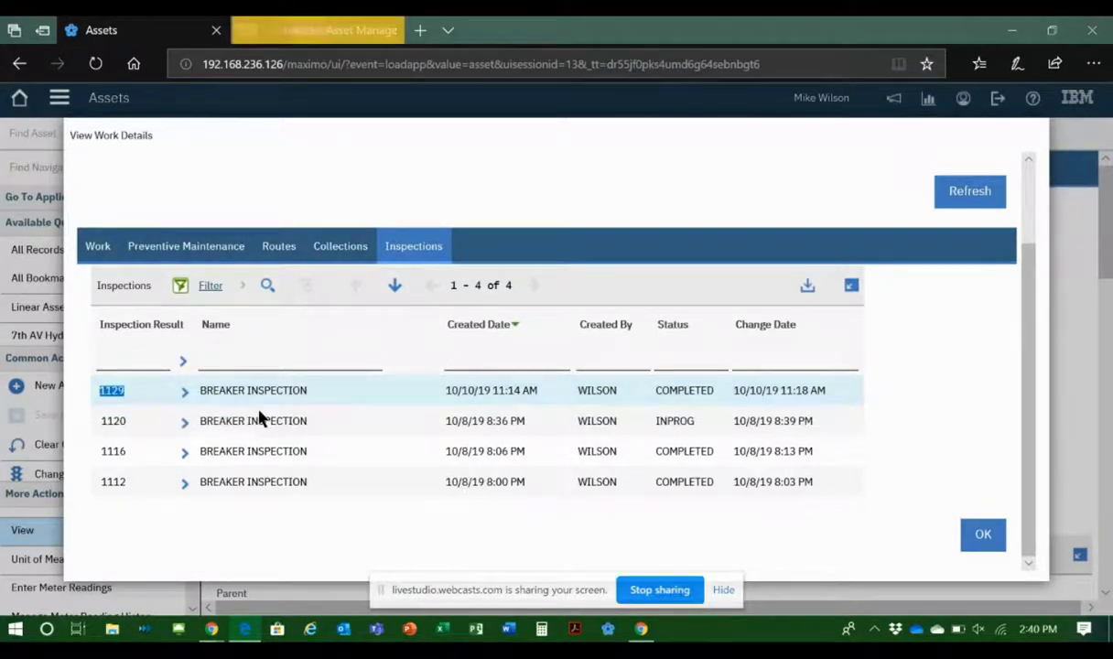
left_click(311, 30)
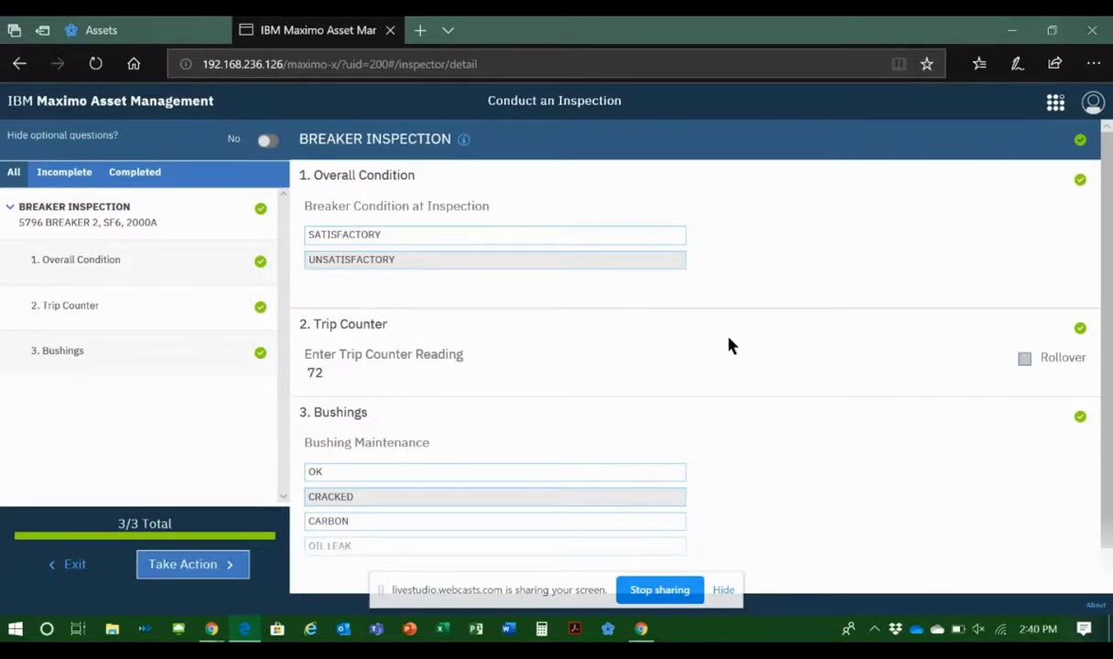
left_click(137, 352)
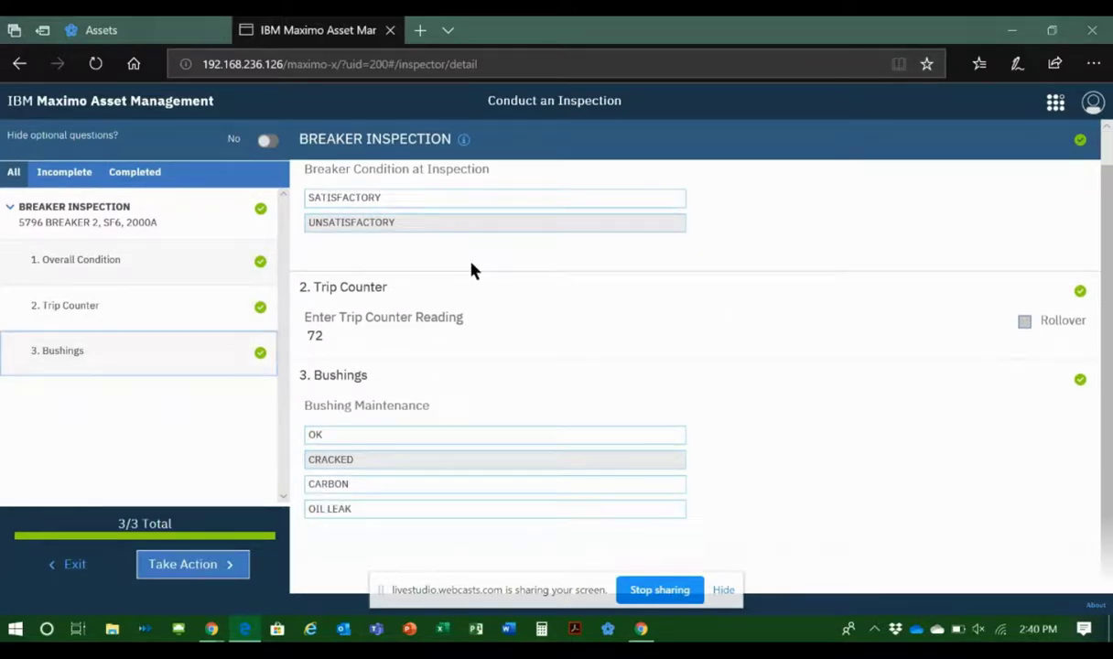
Step: Go back to the Assets application, close the breaker's work details and return to the asset list
left_click(122, 35)
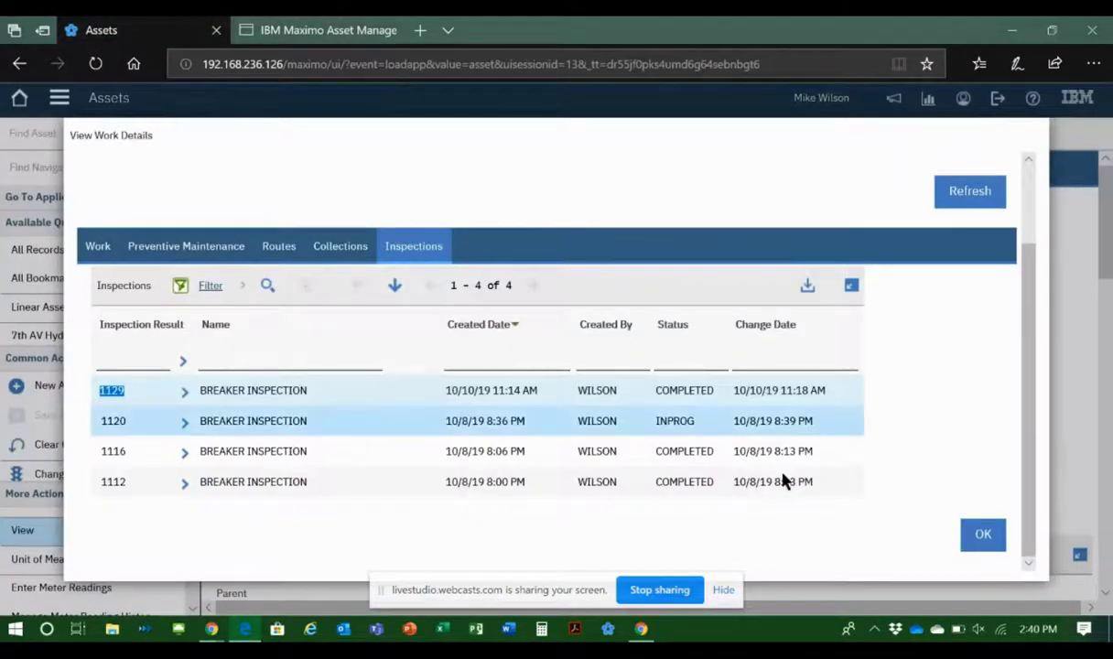
left_click(978, 540)
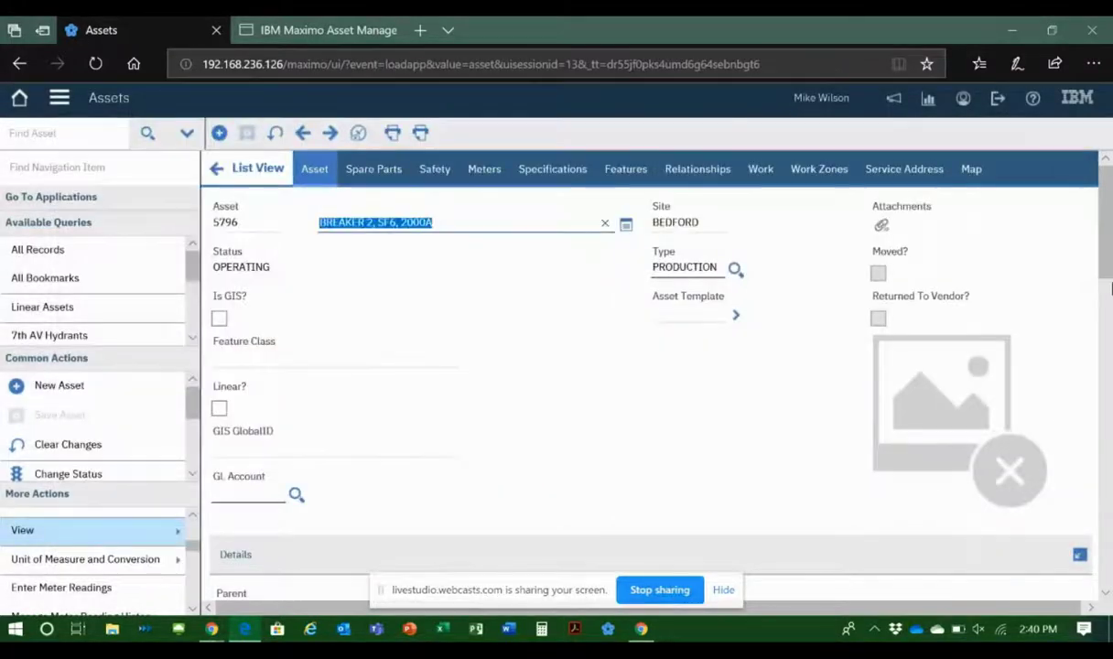
left_click(255, 171)
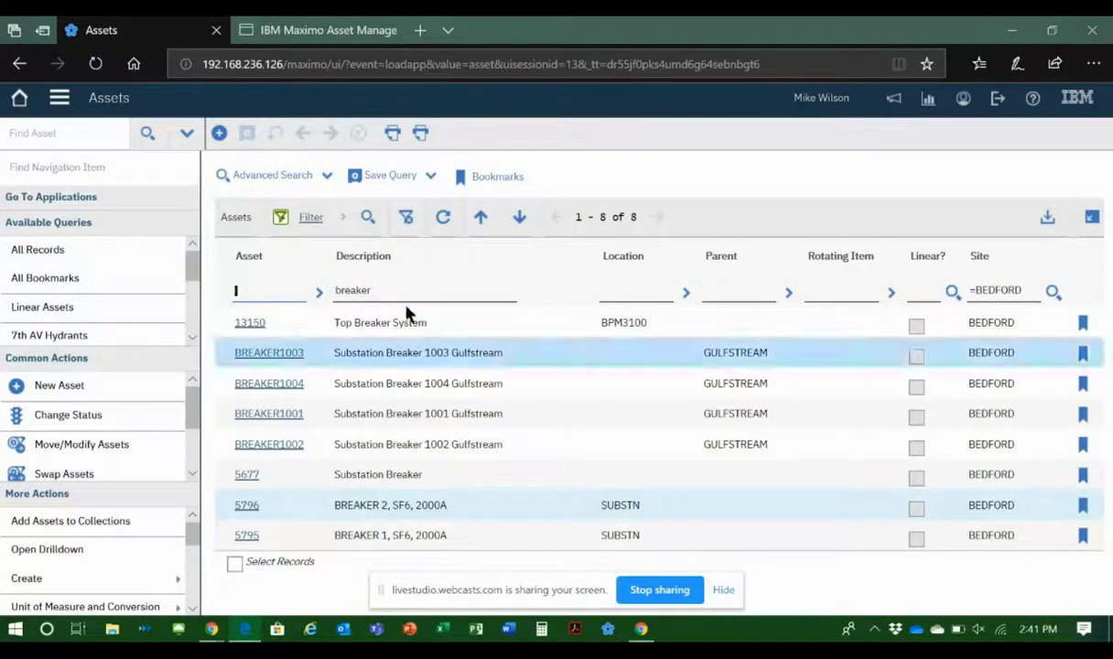
Step: Clear the "breaker" description filter and refresh the asset list
left_click(353, 289)
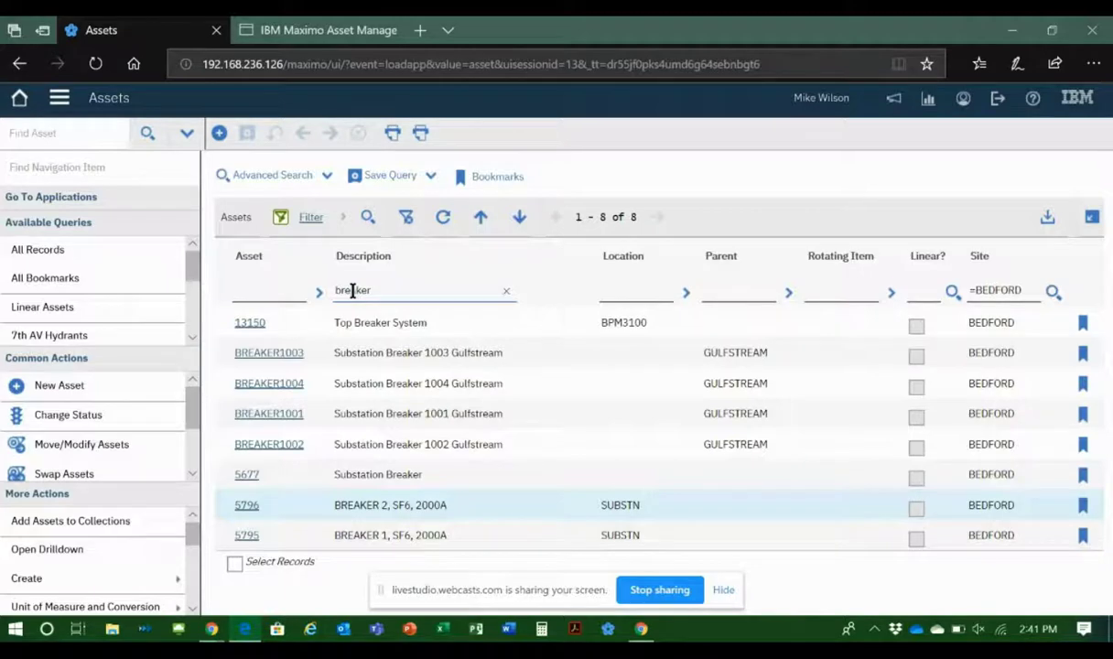
double_click(352, 291)
key("BackSpace")
key("Return")
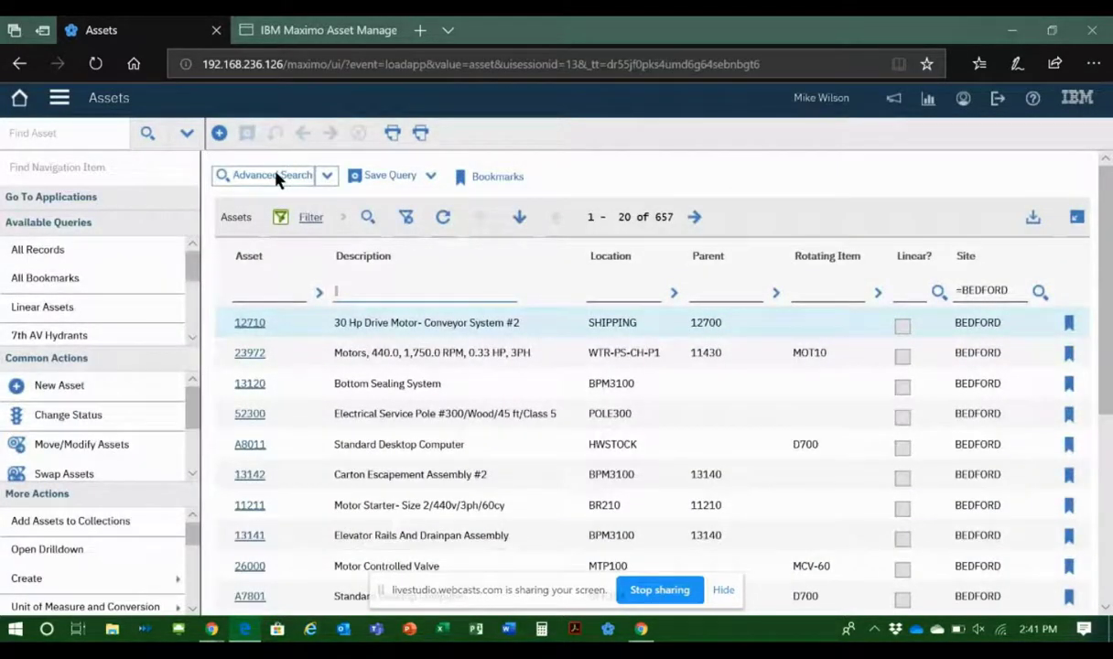
Step: Open the advanced asset search and bring up the value list for Inspection Field under Inspection Results
left_click(275, 176)
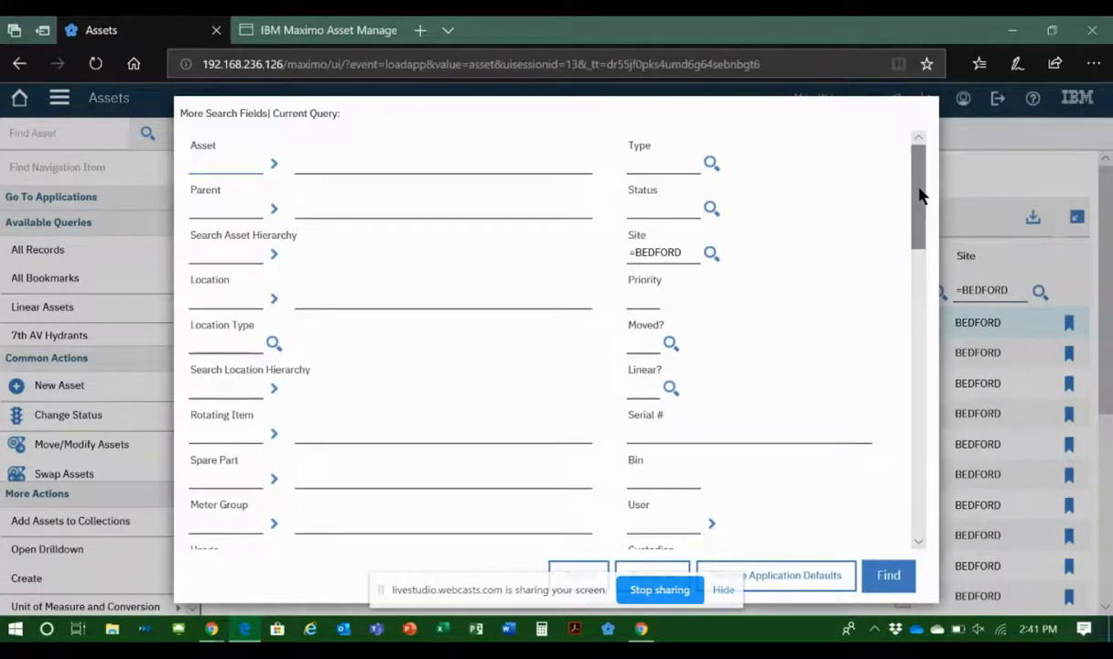
left_click_drag(918, 195, 858, 494)
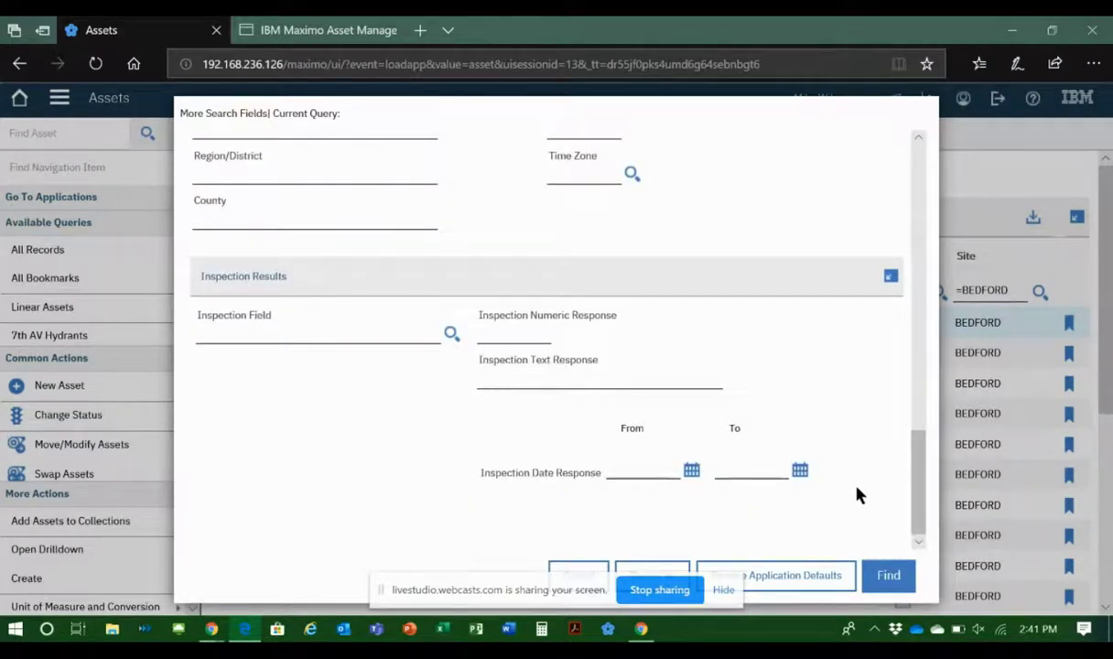
left_click(318, 326)
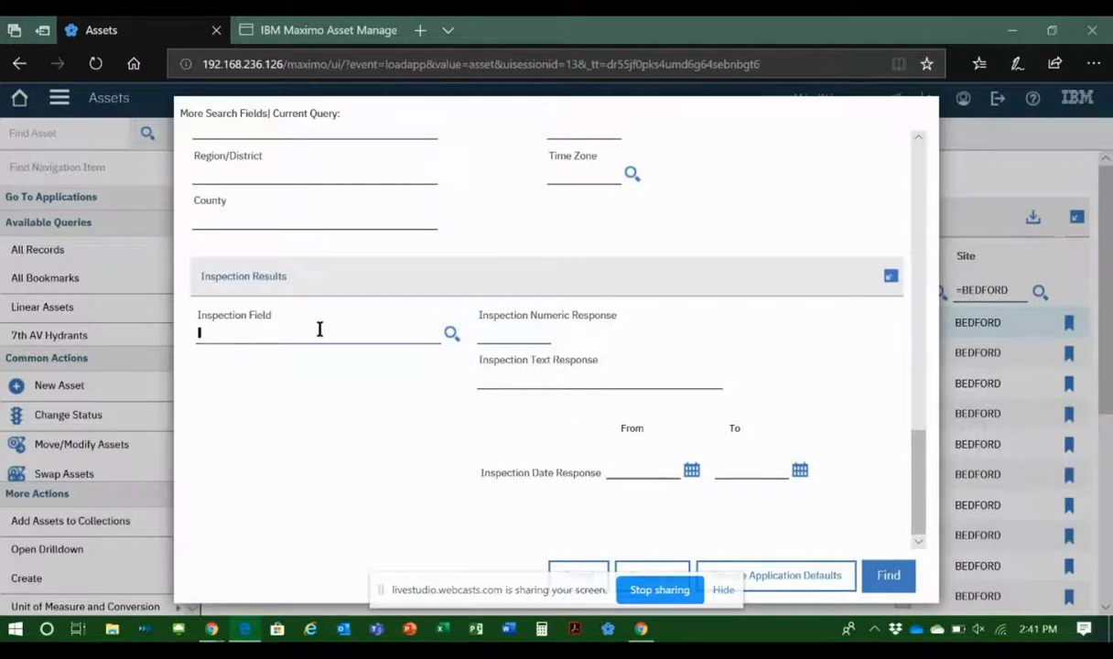
left_click(452, 334)
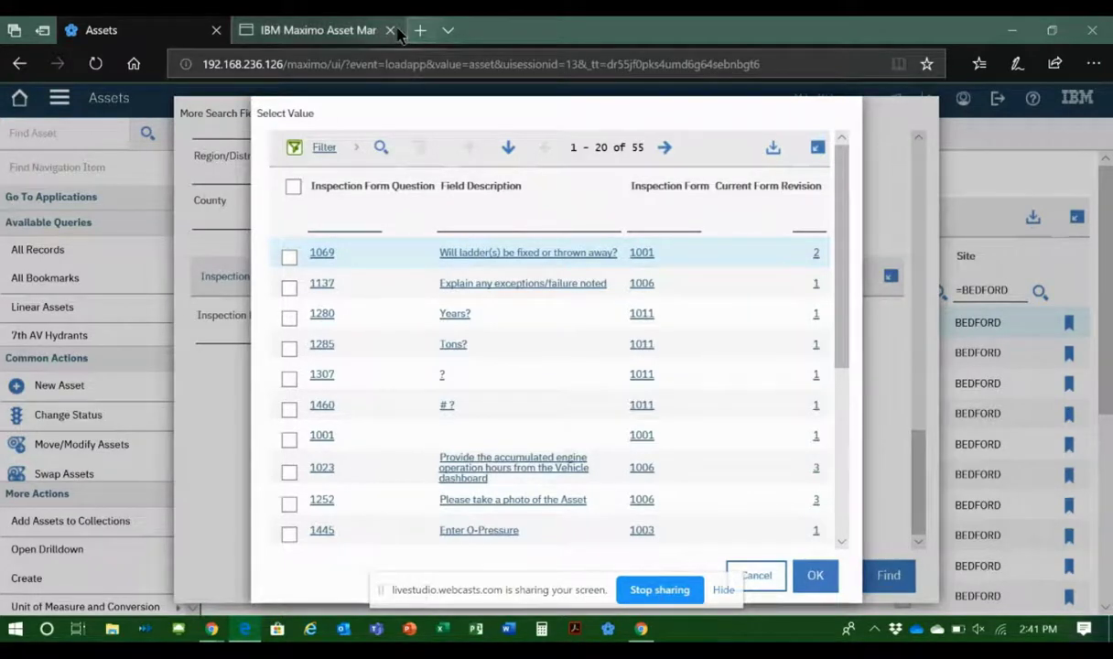
Step: Filter the inspection question list by the field description "breaker"
right_click(495, 225)
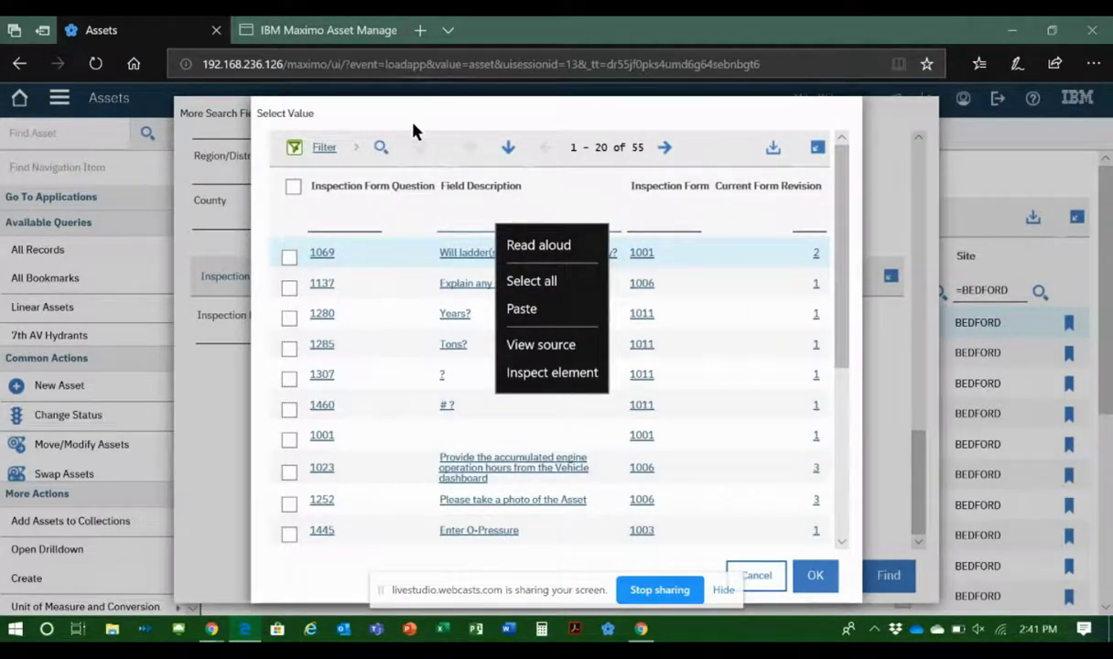
left_click(453, 220)
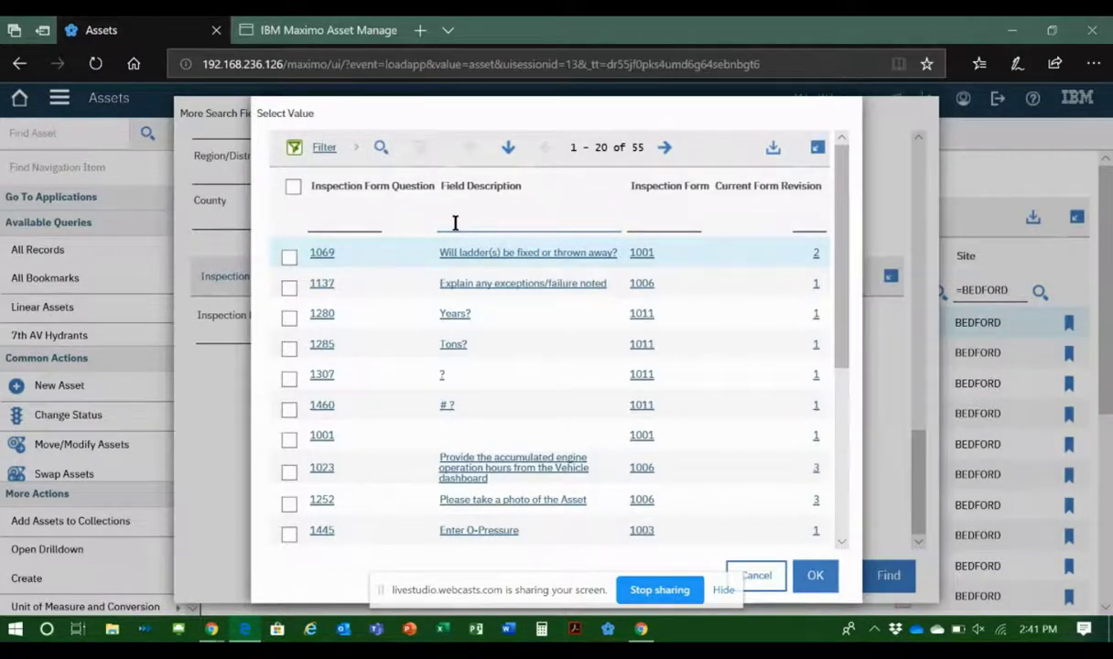
type("bi")
type("eaker")
key("Return")
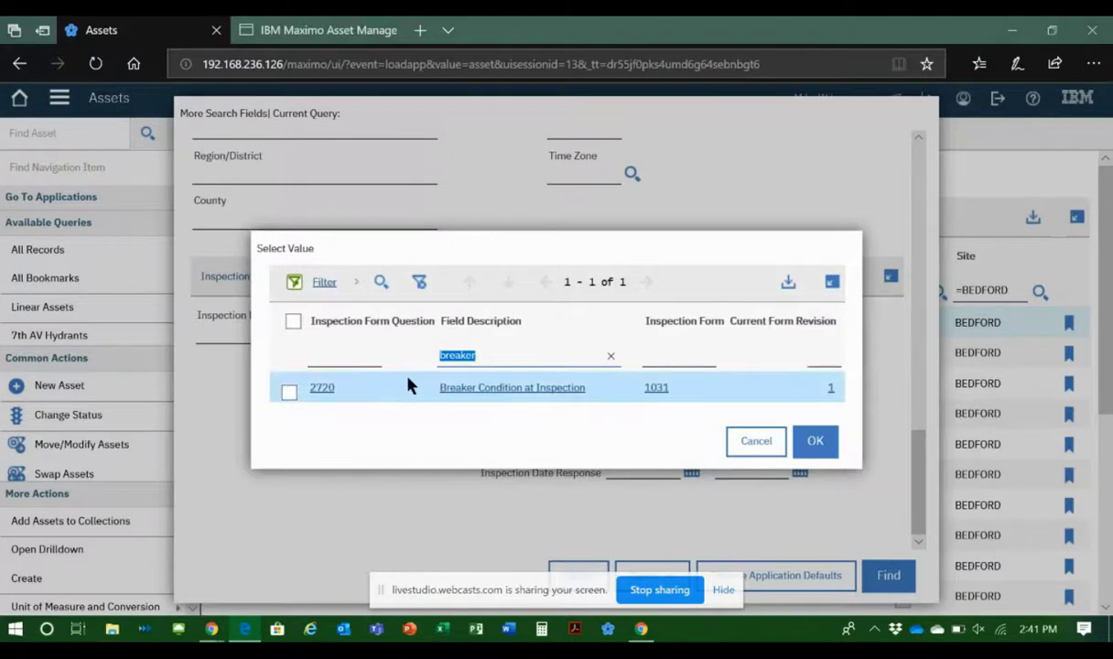
Step: Filter the inspection question list by the description "bushing" and choose Bushing Maintenance as the Inspection Field
type("bu")
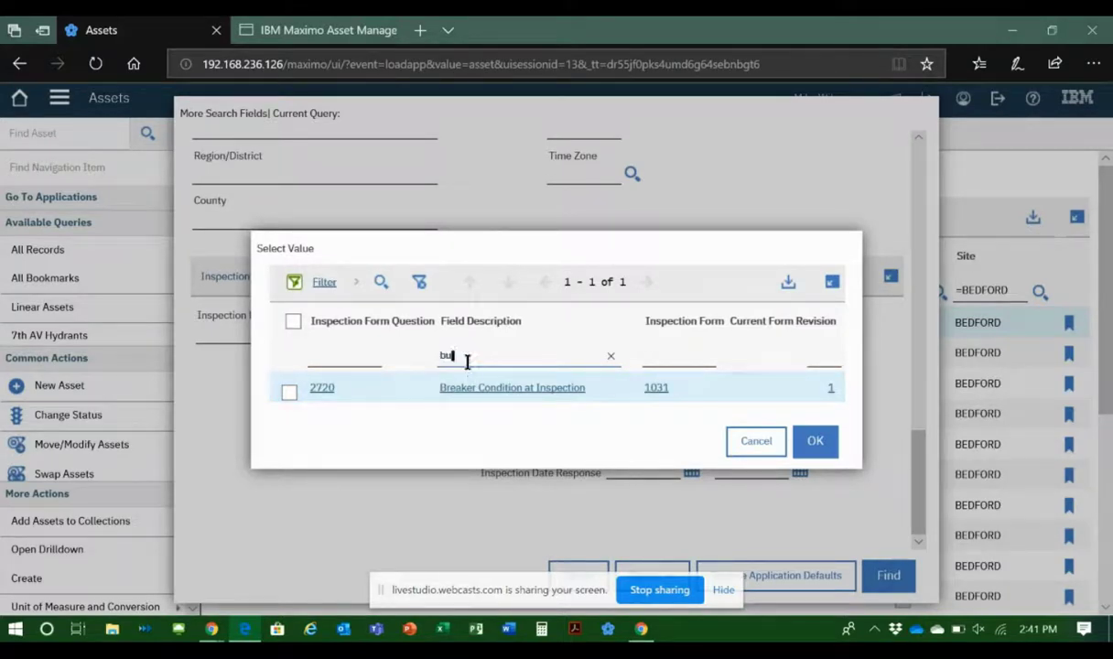
type("shing")
key("Return")
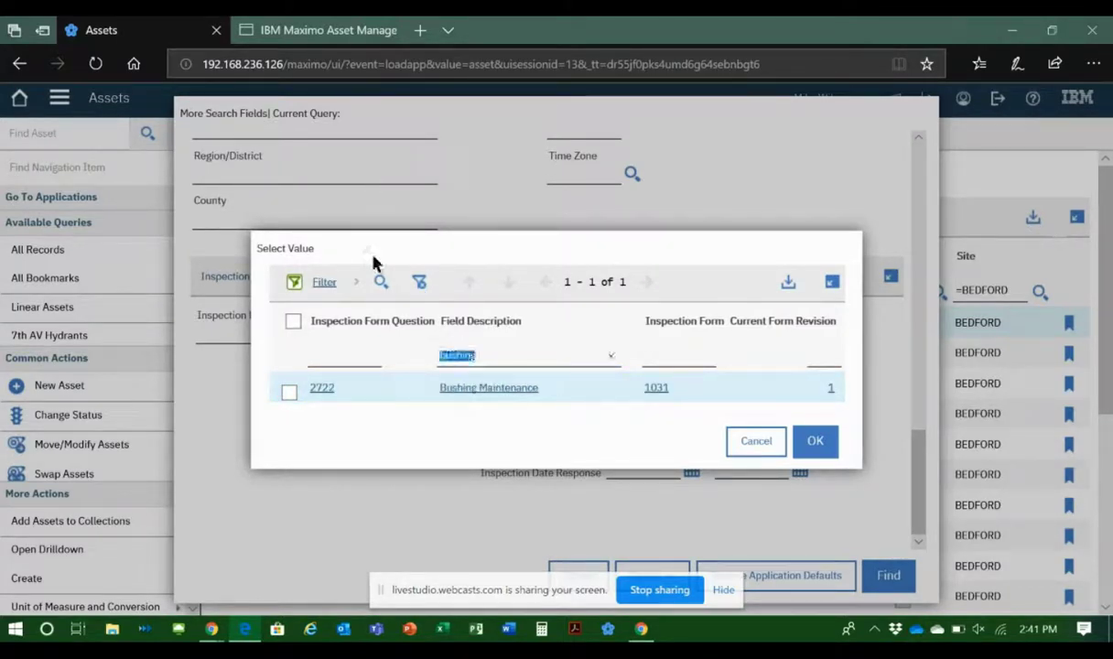
left_click(318, 390)
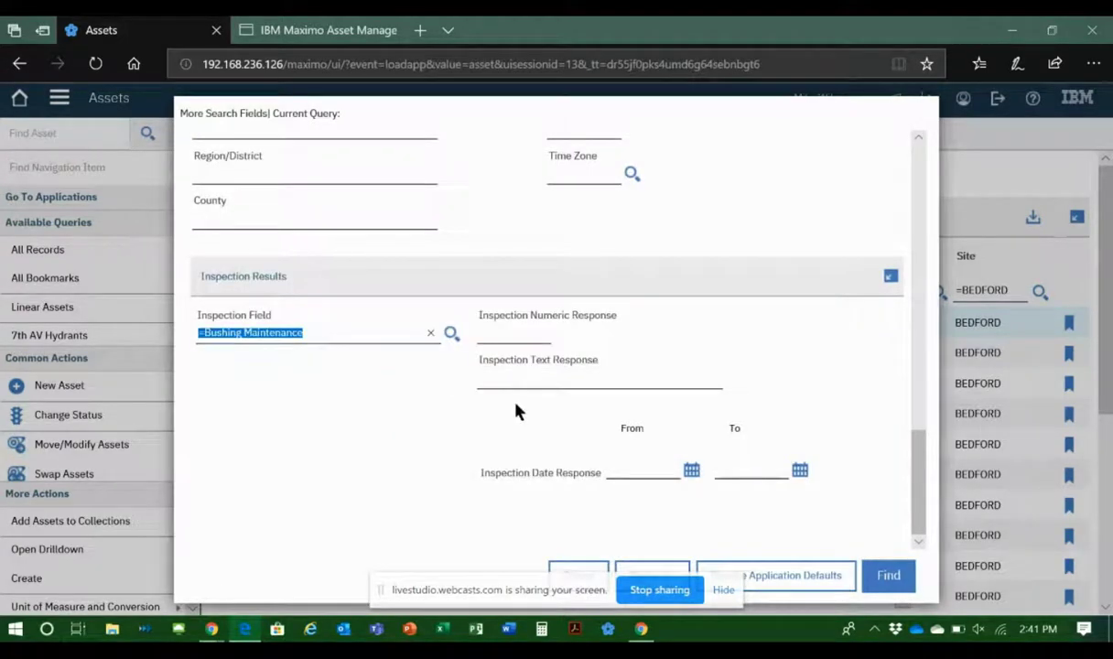
Step: Set the Inspection Text Response to CRACKED, leave the response dates blank, and run the asset search
left_click(530, 374)
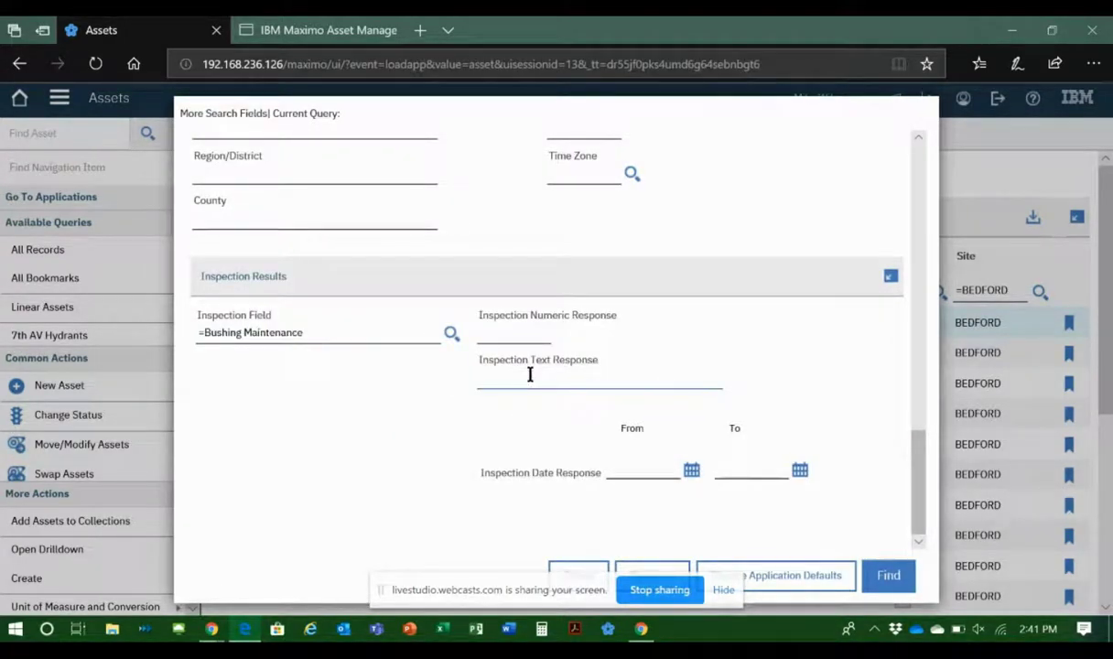
type("CRACKD")
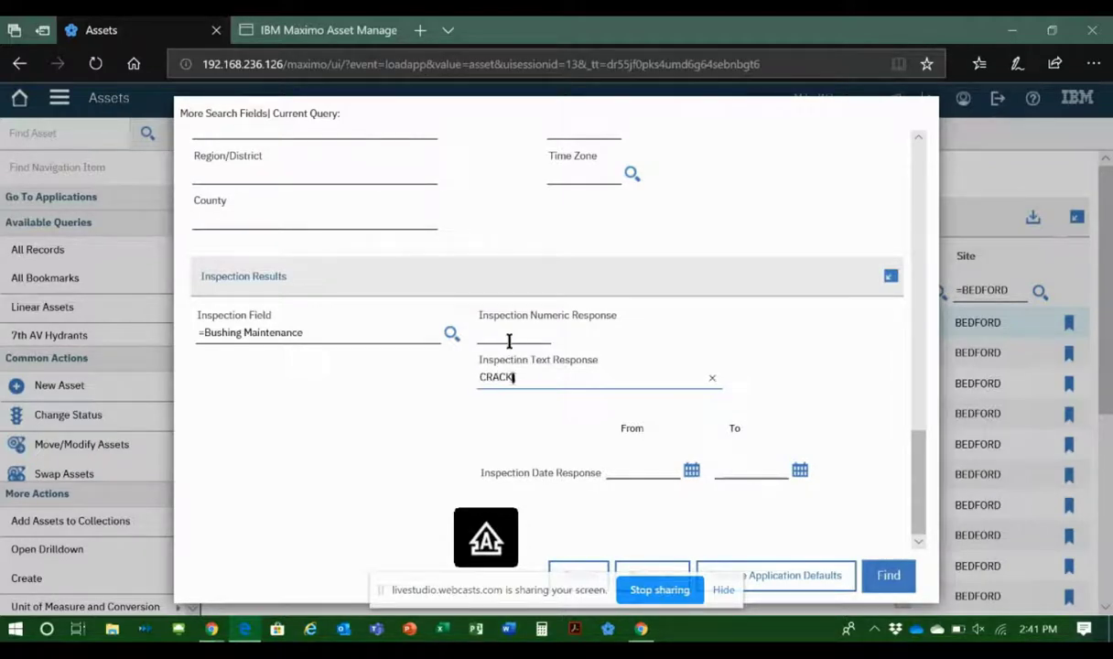
key("BackSpace")
type("ED")
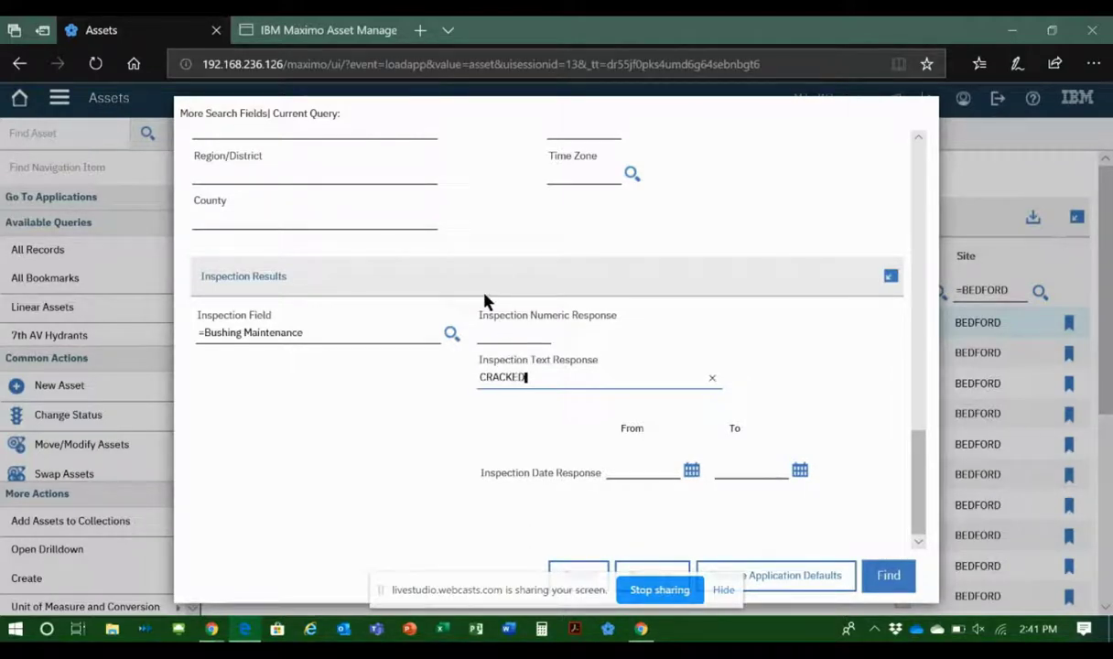
left_click(627, 472)
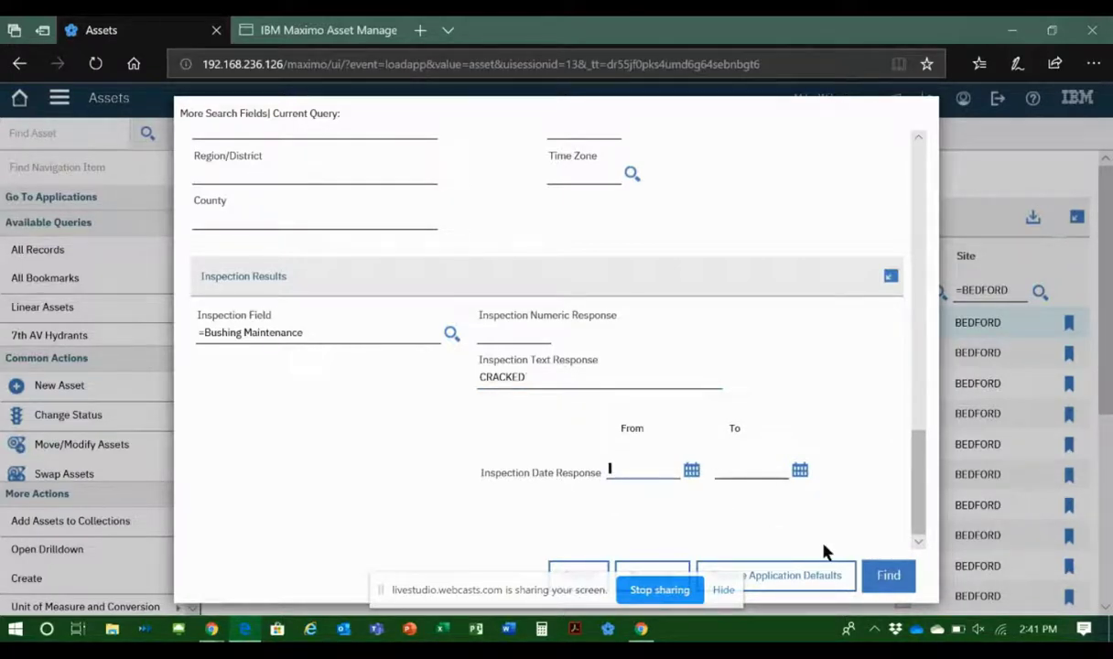
left_click(886, 576)
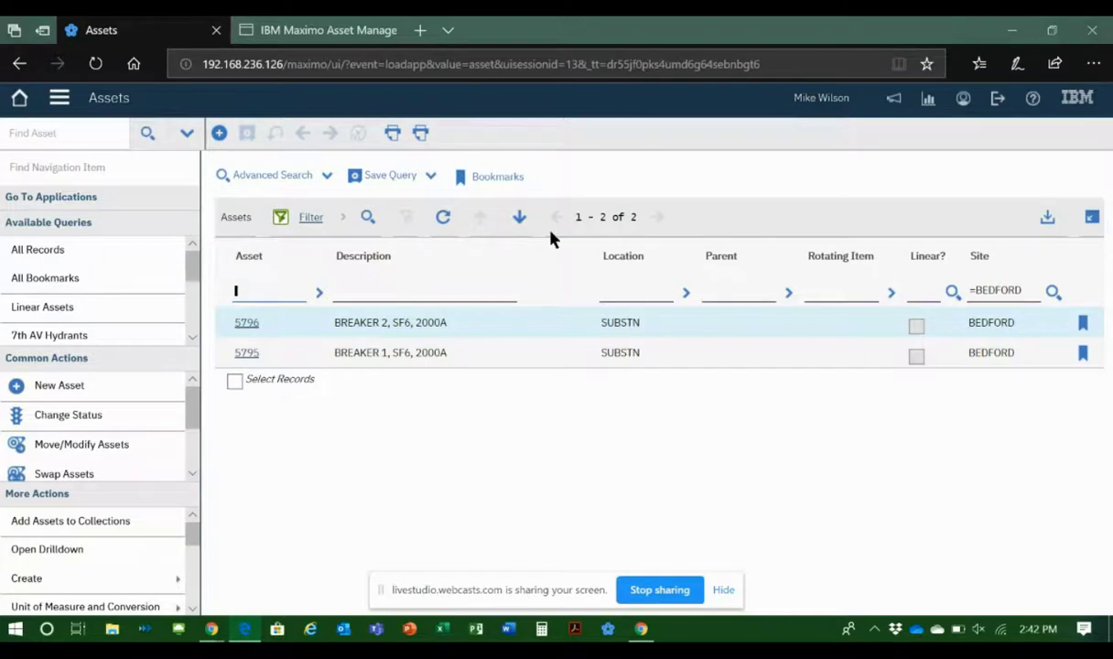
Step: Switch to the work center page showing the breaker inspection and open the Business Analysis work center
left_click(322, 34)
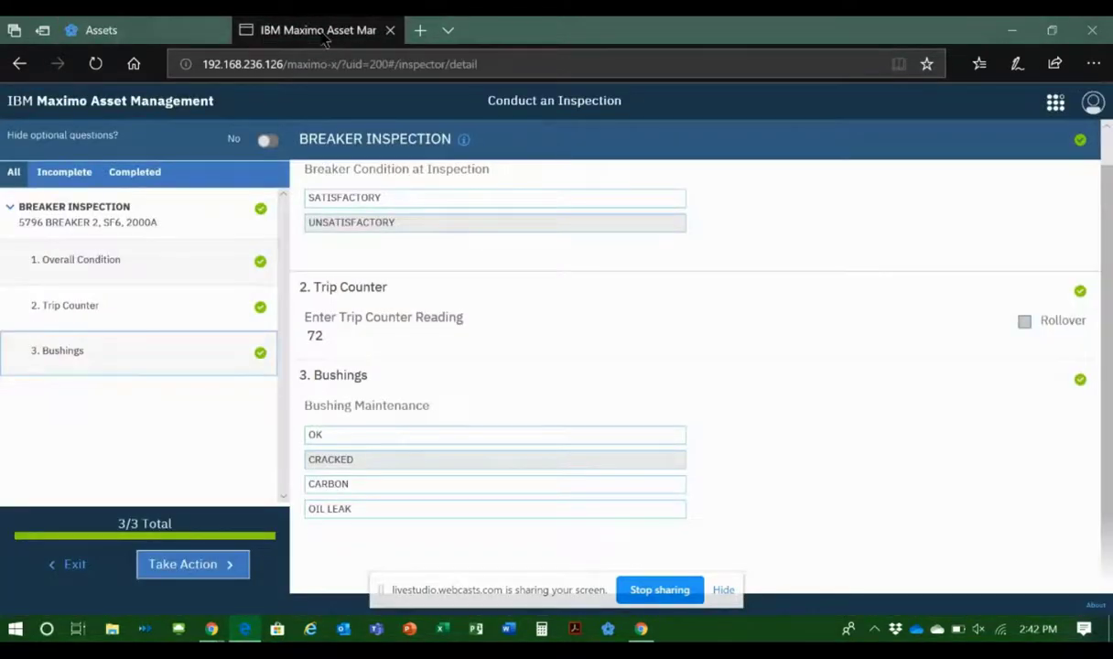
left_click(1051, 107)
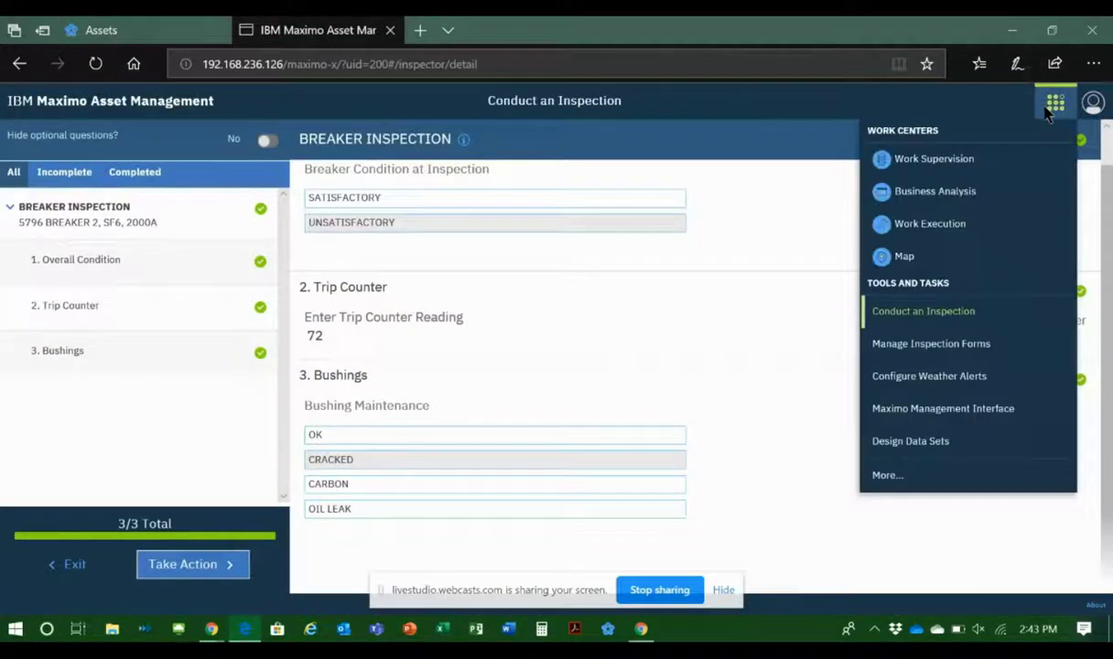
left_click(952, 193)
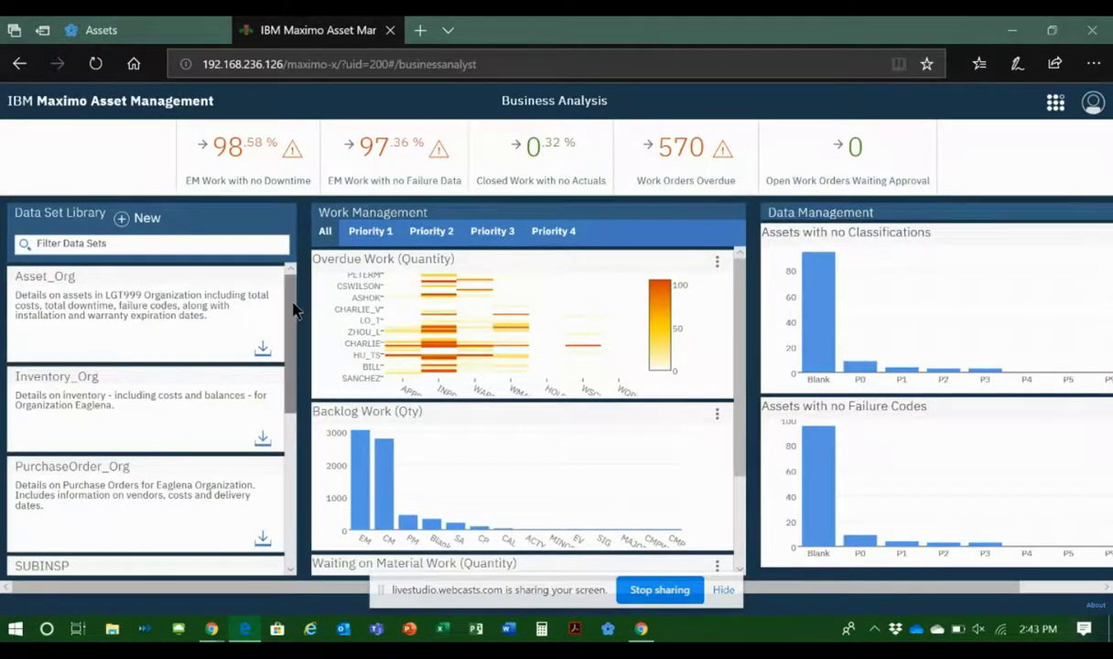
Step: Download the SUBINSP data set from the Data Set Library, open the CSV in Excel to view it, and close it
left_click_drag(293, 311, 293, 403)
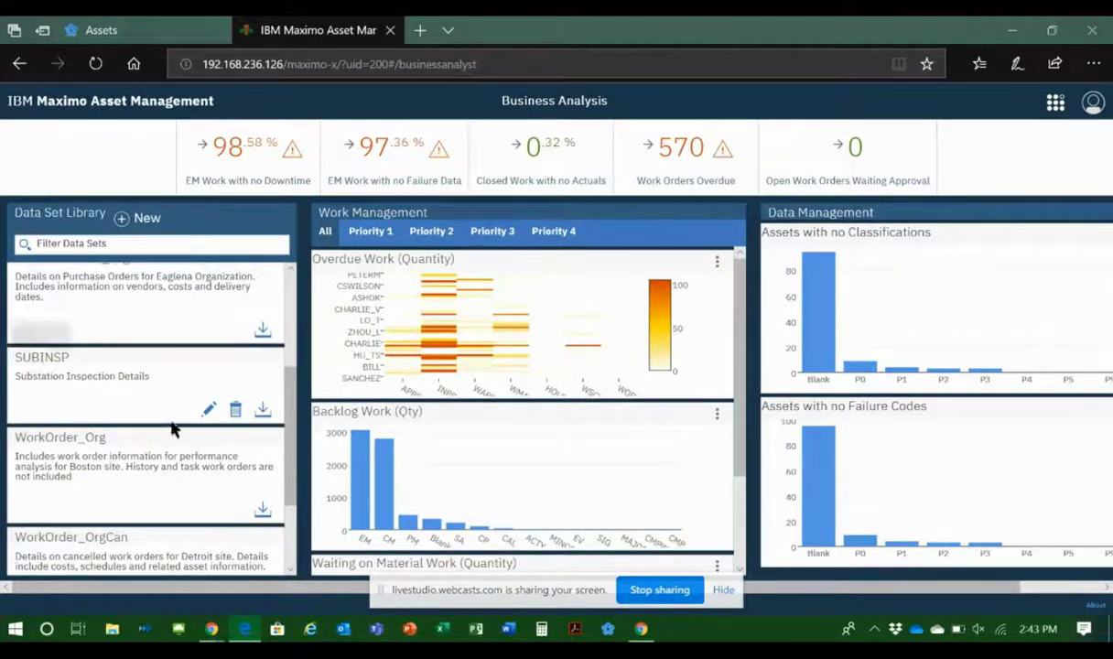
left_click(262, 410)
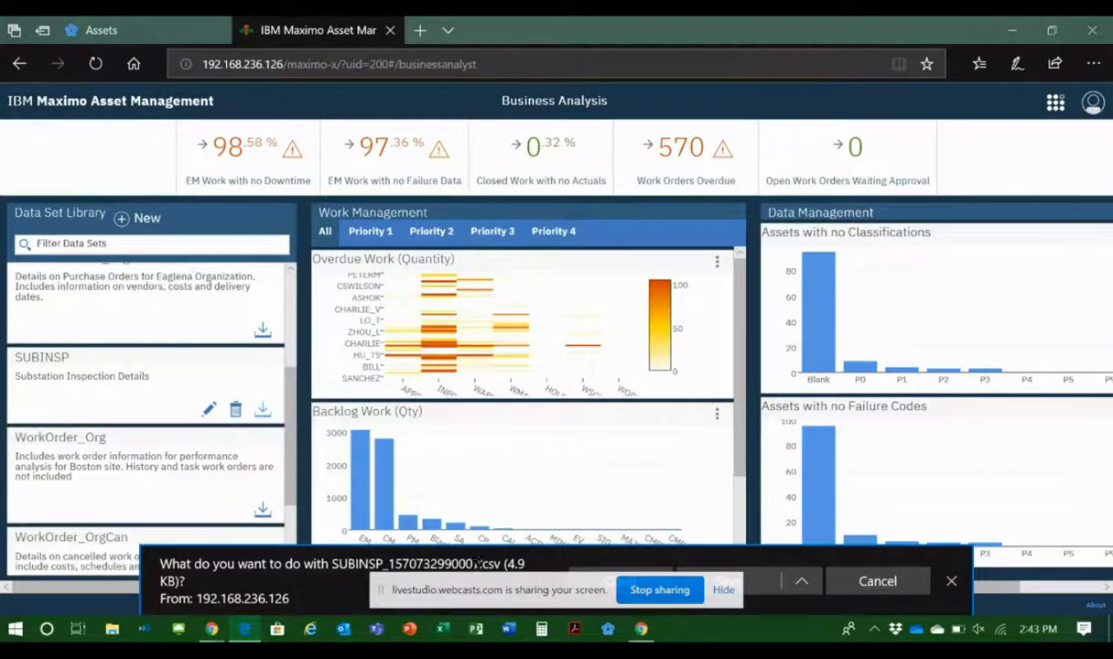
left_click(723, 590)
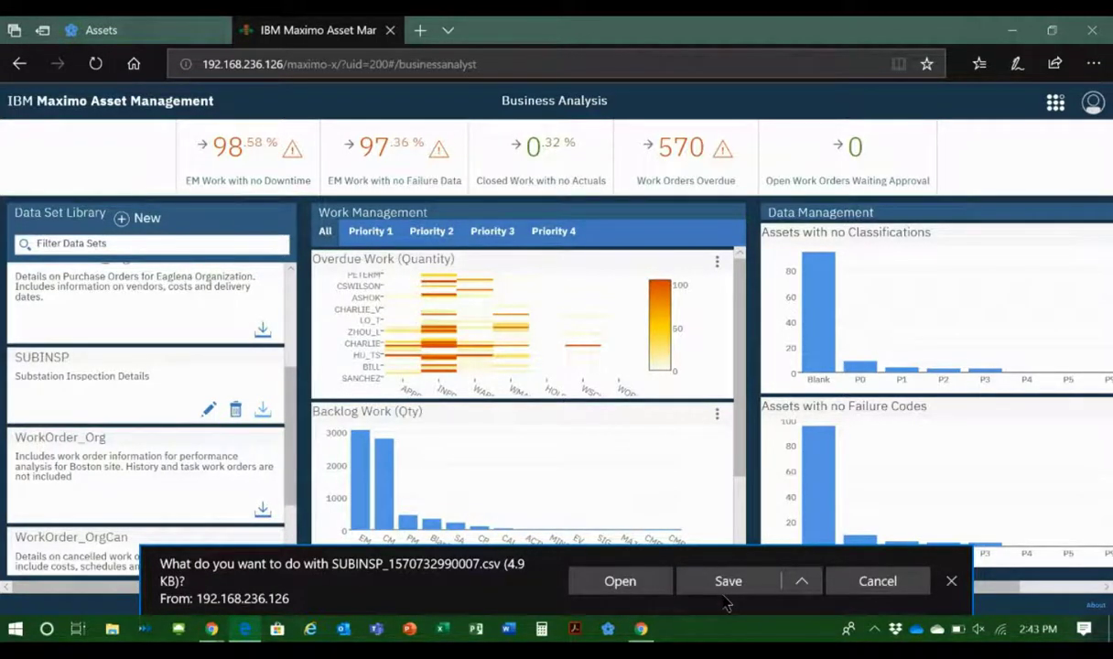
left_click(639, 590)
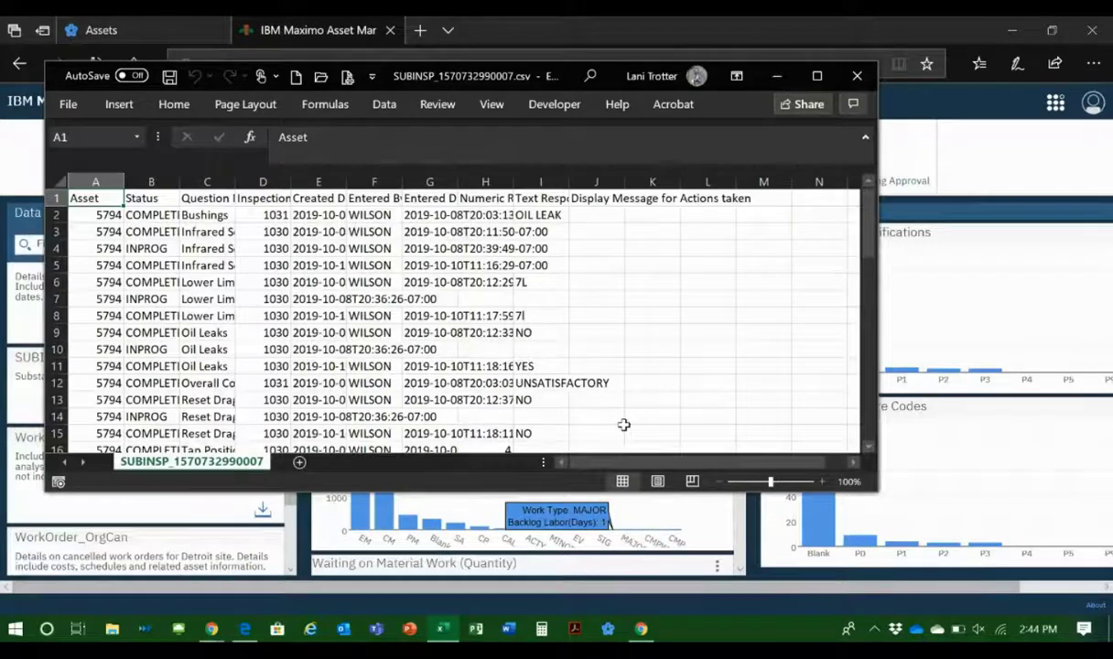
left_click(855, 76)
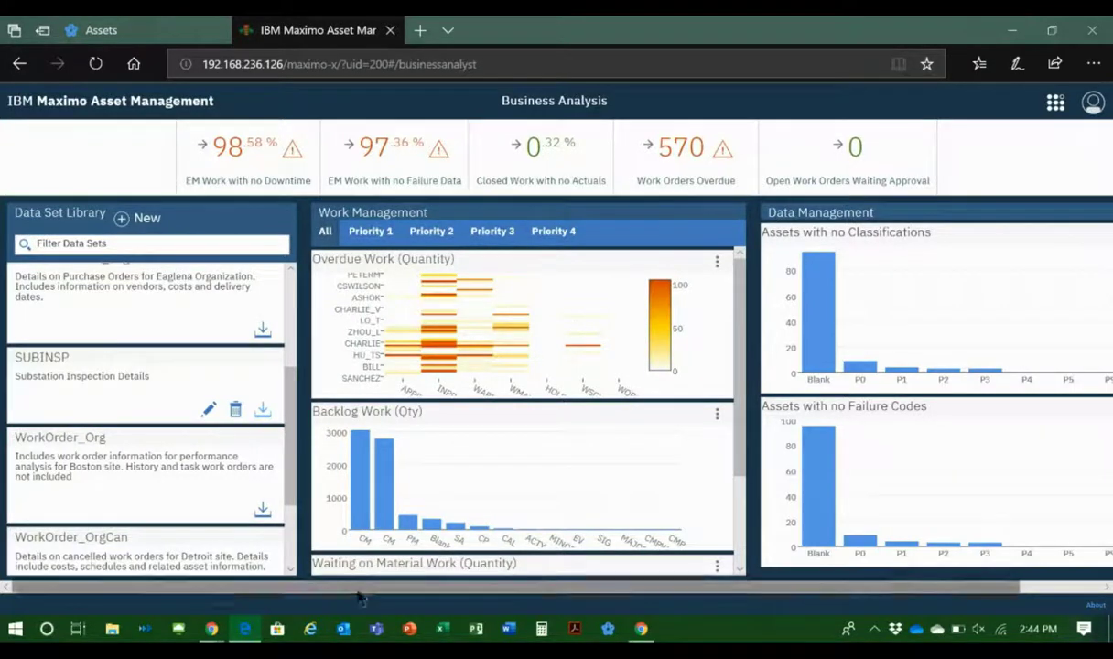
Step: Switch to the Live Studio window in Google Chrome and request the end of the screen share
mouse_move(212, 632)
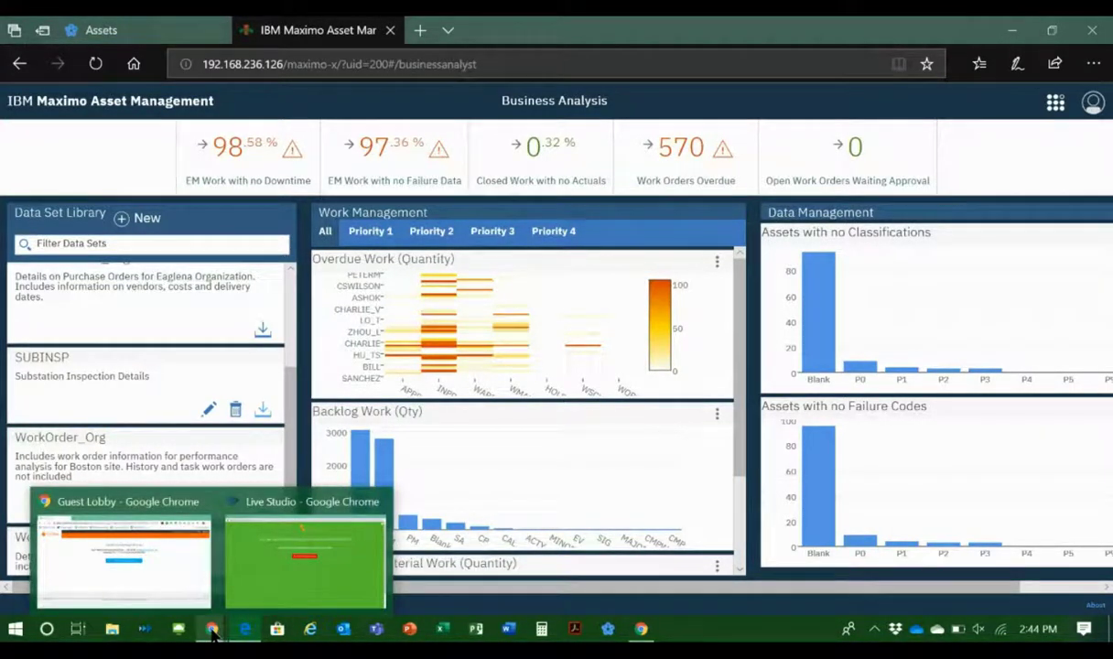
left_click(247, 549)
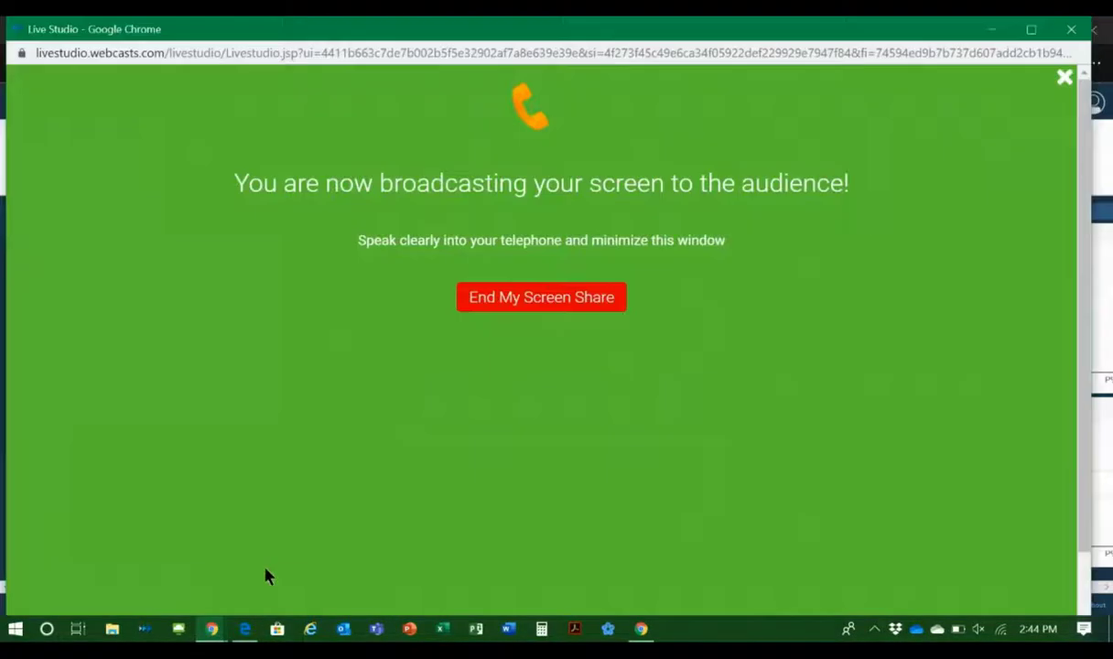
left_click(487, 295)
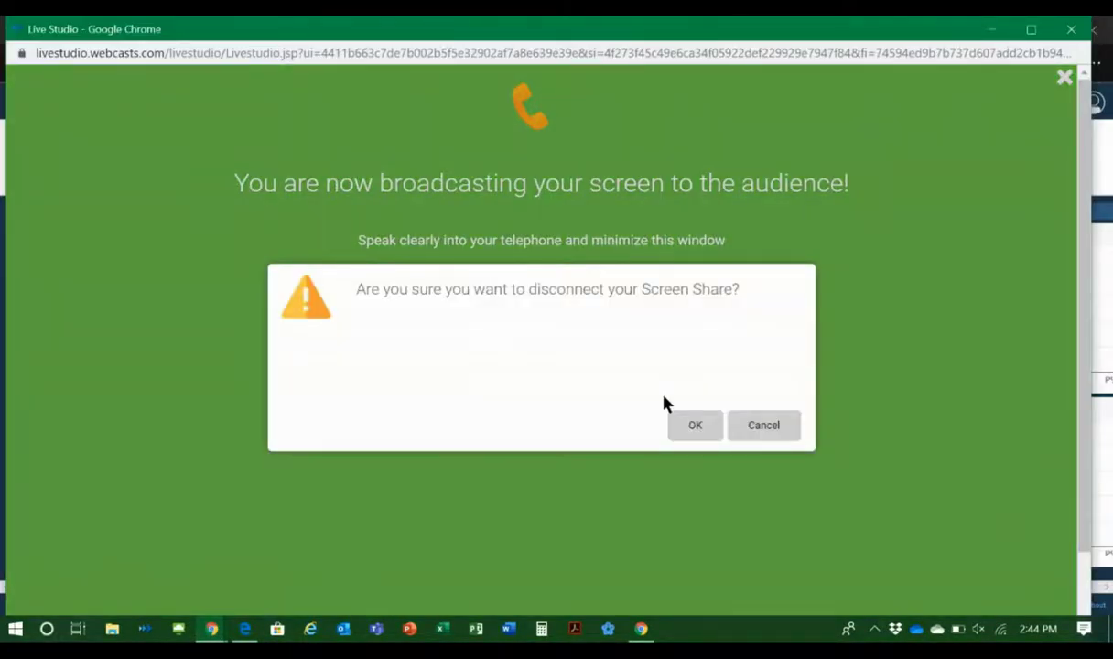